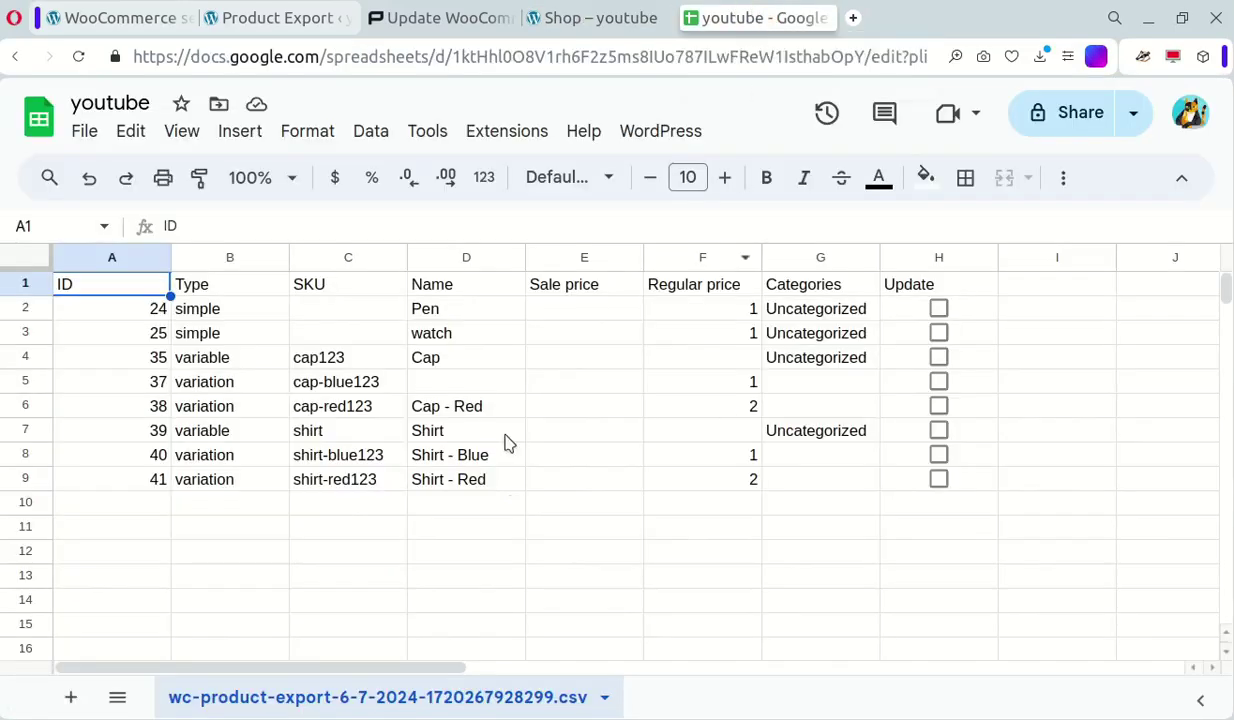
Step: Set the regular price of the Pen to 5 and of the watch to 10
{"action": "left_click", "coordinate": [697, 308]}
{"action": "type", "text": "5"}
{"action": "key", "text": "Return"}
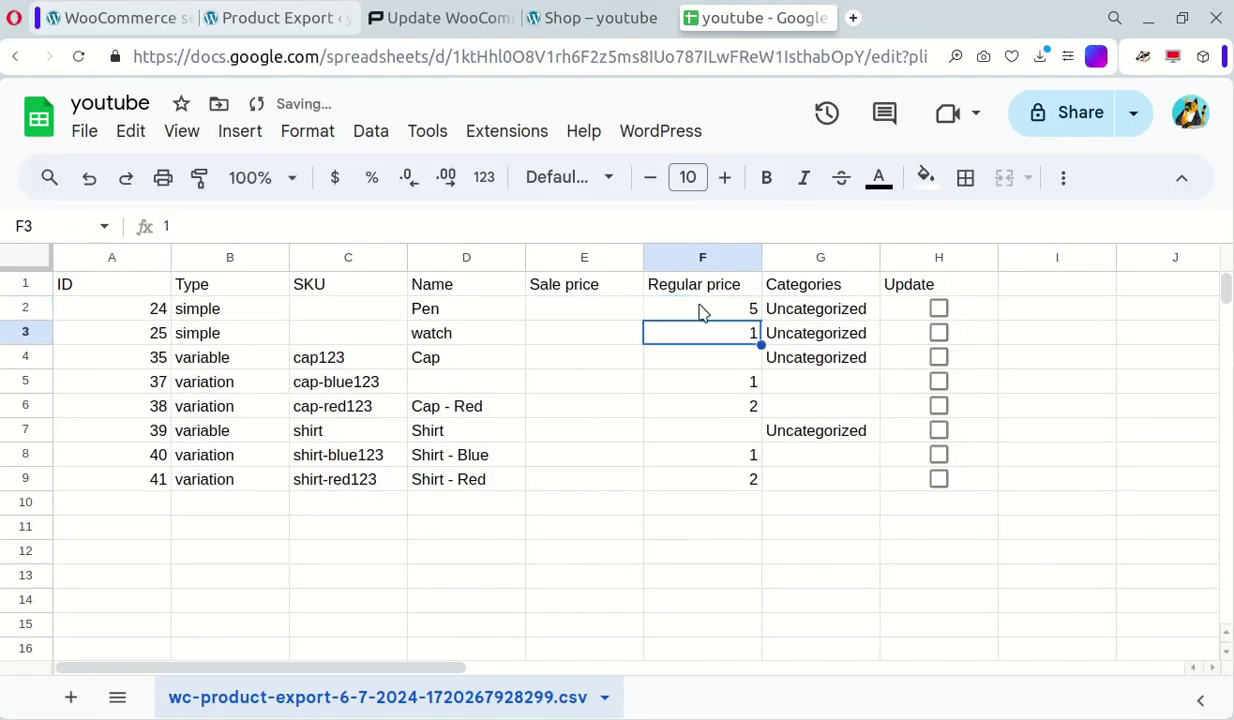
{"action": "type", "text": "10"}
{"action": "key", "text": "Return"}
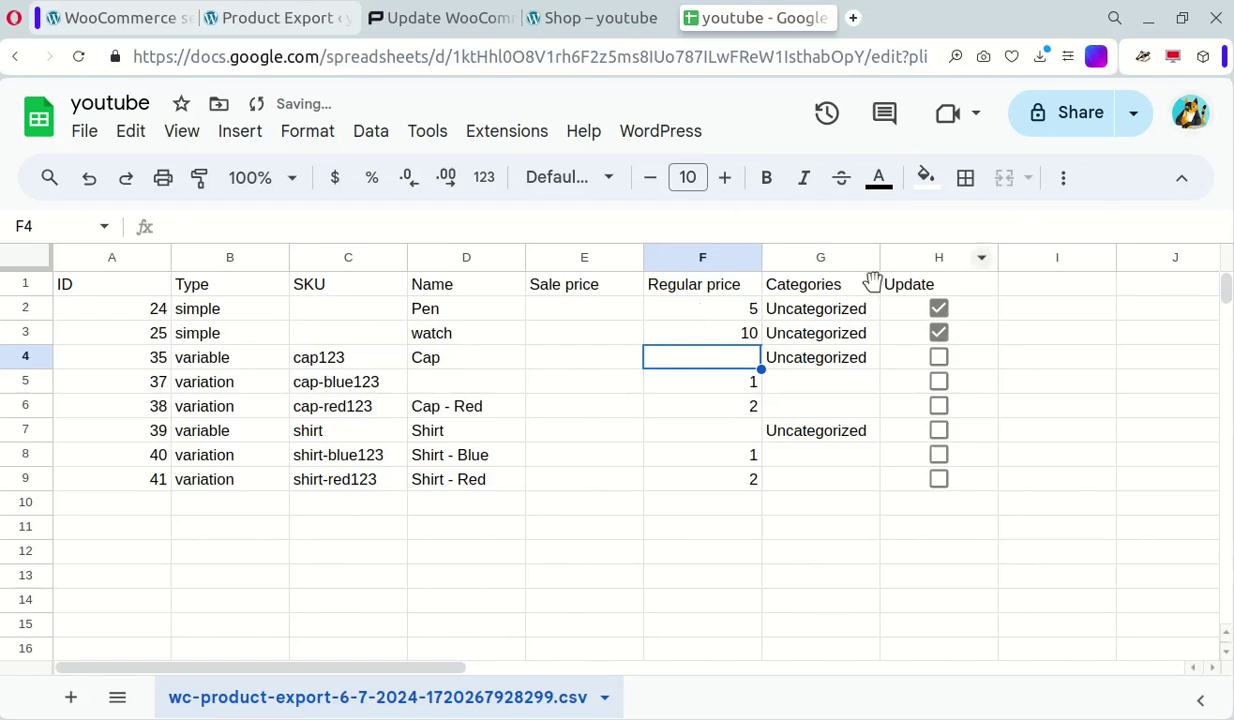
Step: Run the WordPress product update to send the changed spreadsheet rows to the store
{"action": "key", "text": "Up"}
{"action": "left_click", "coordinate": [655, 133]}
{"action": "left_click", "coordinate": [669, 173]}
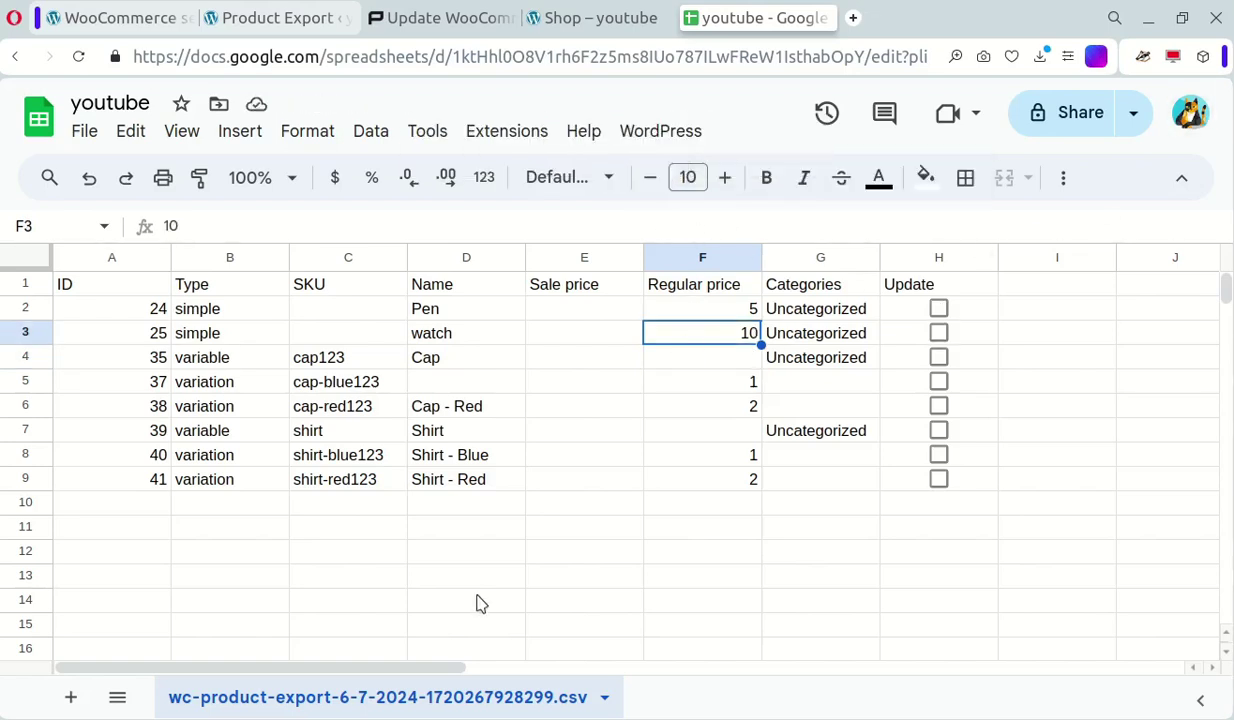
Step: Switch to the shop page and reload it to check the Pen and watch prices
{"action": "left_click", "coordinate": [572, 20]}
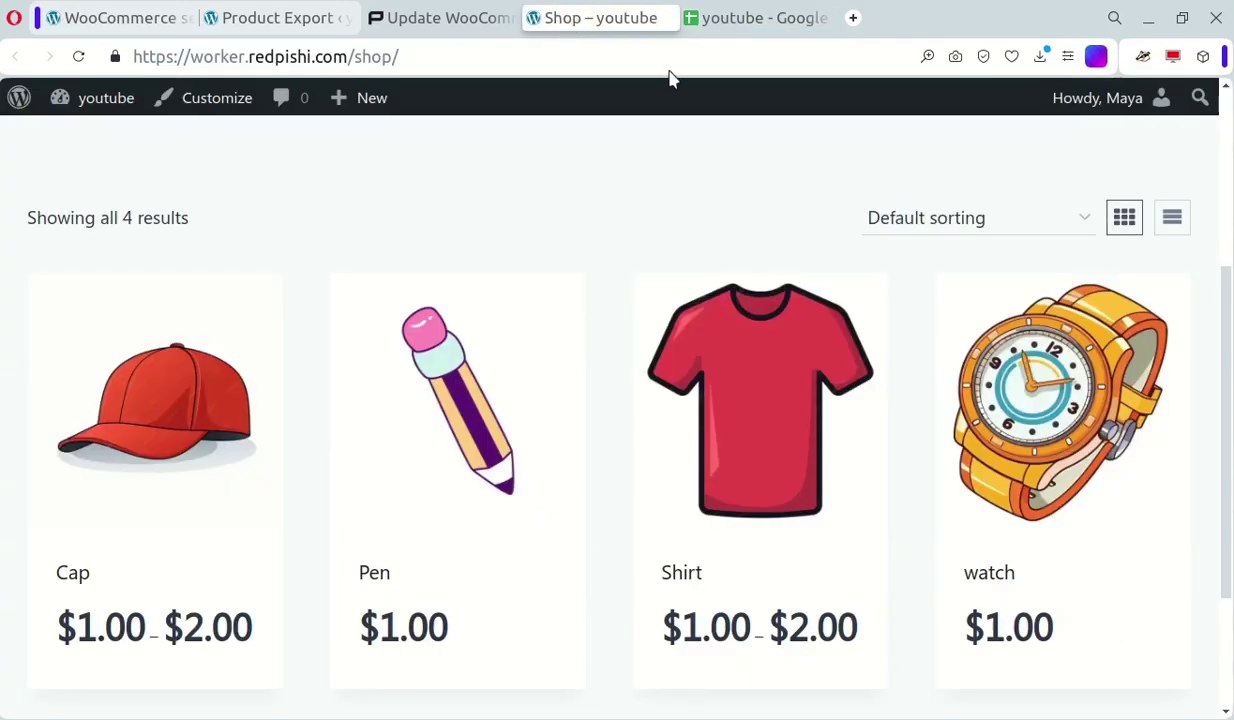
{"action": "left_click", "coordinate": [80, 58]}
{"action": "mouse_move", "coordinate": [450, 624]}
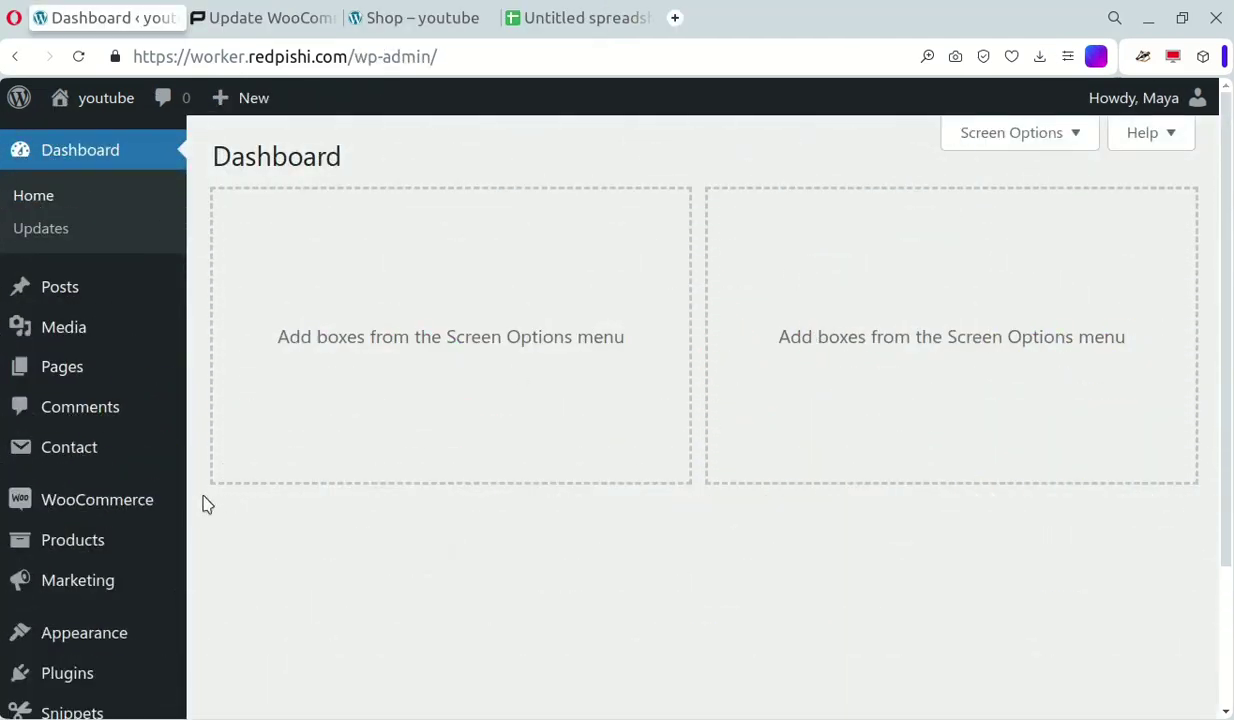
Step: Open the REST API section of the WooCommerce advanced settings and start adding a new key
{"action": "mouse_move", "coordinate": [156, 502]}
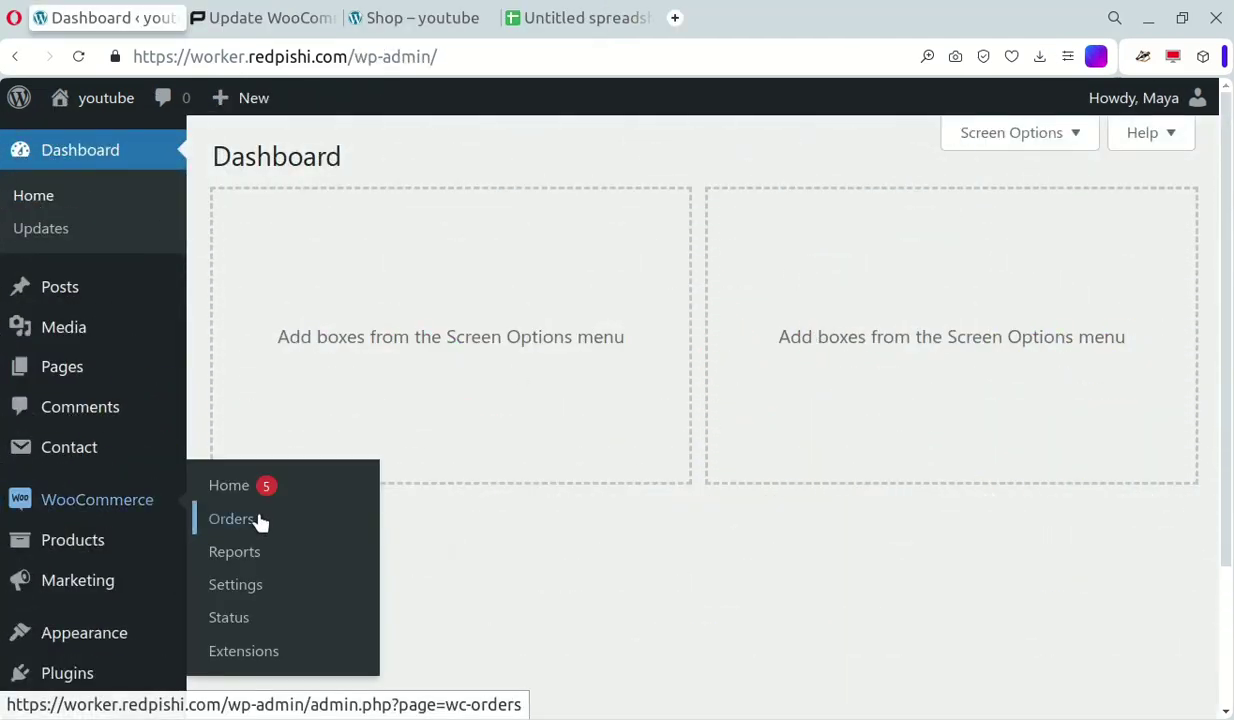
{"action": "left_click", "coordinate": [288, 594]}
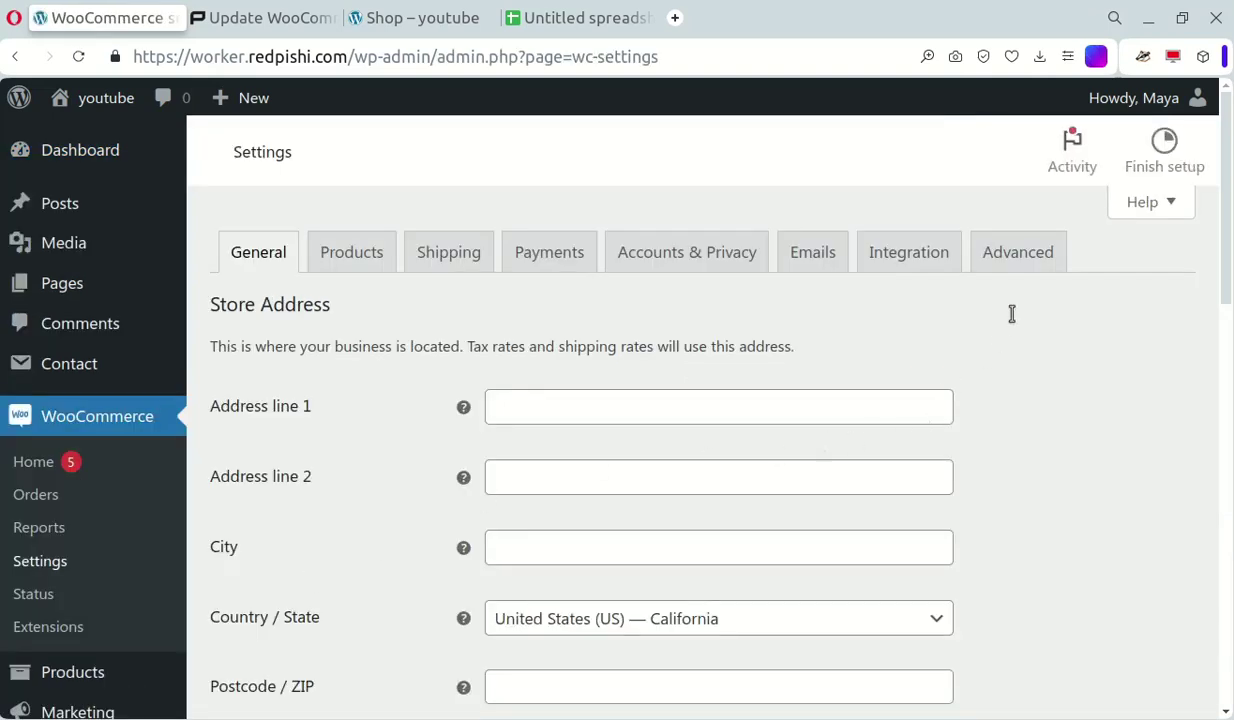
{"action": "left_click", "coordinate": [1028, 262]}
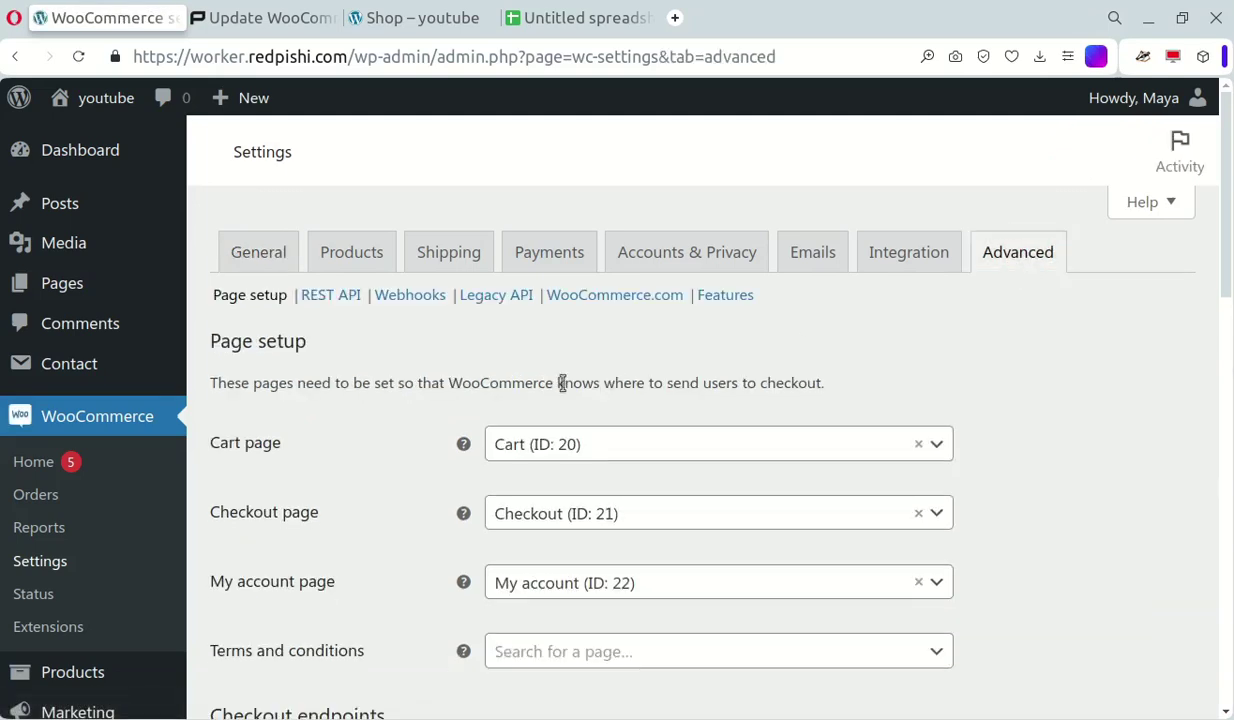
{"action": "left_click", "coordinate": [330, 300]}
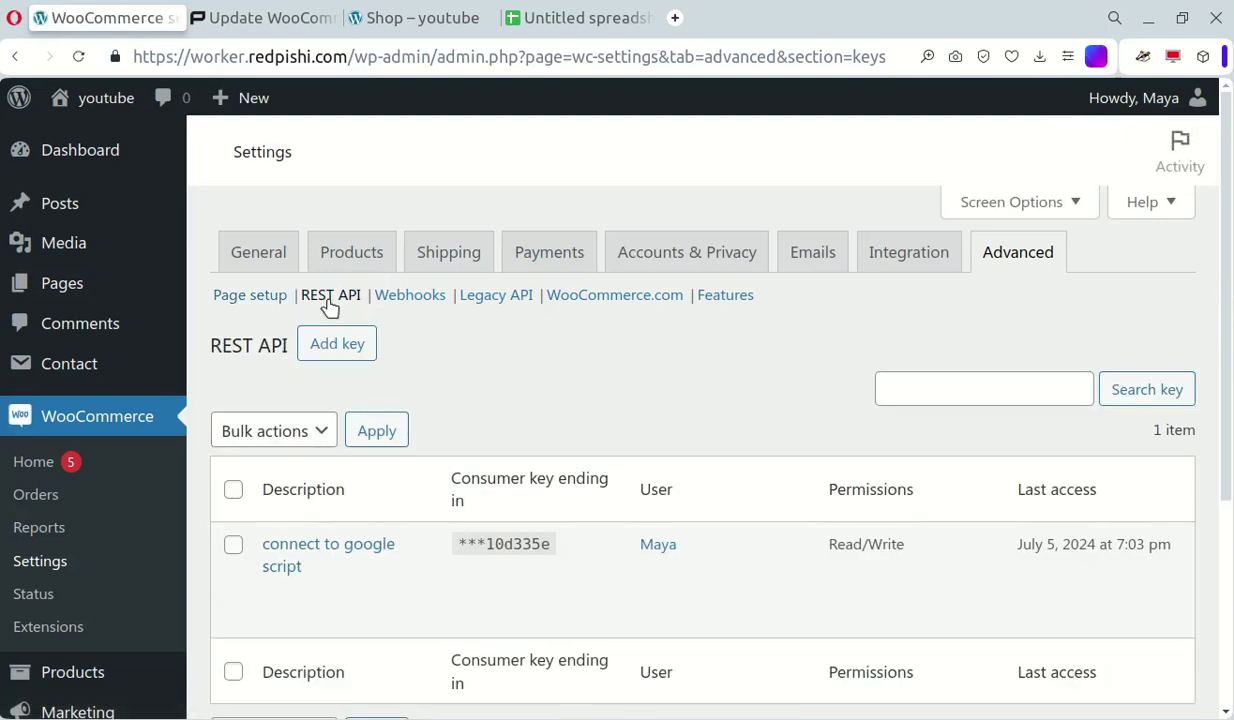
{"action": "left_click", "coordinate": [331, 344]}
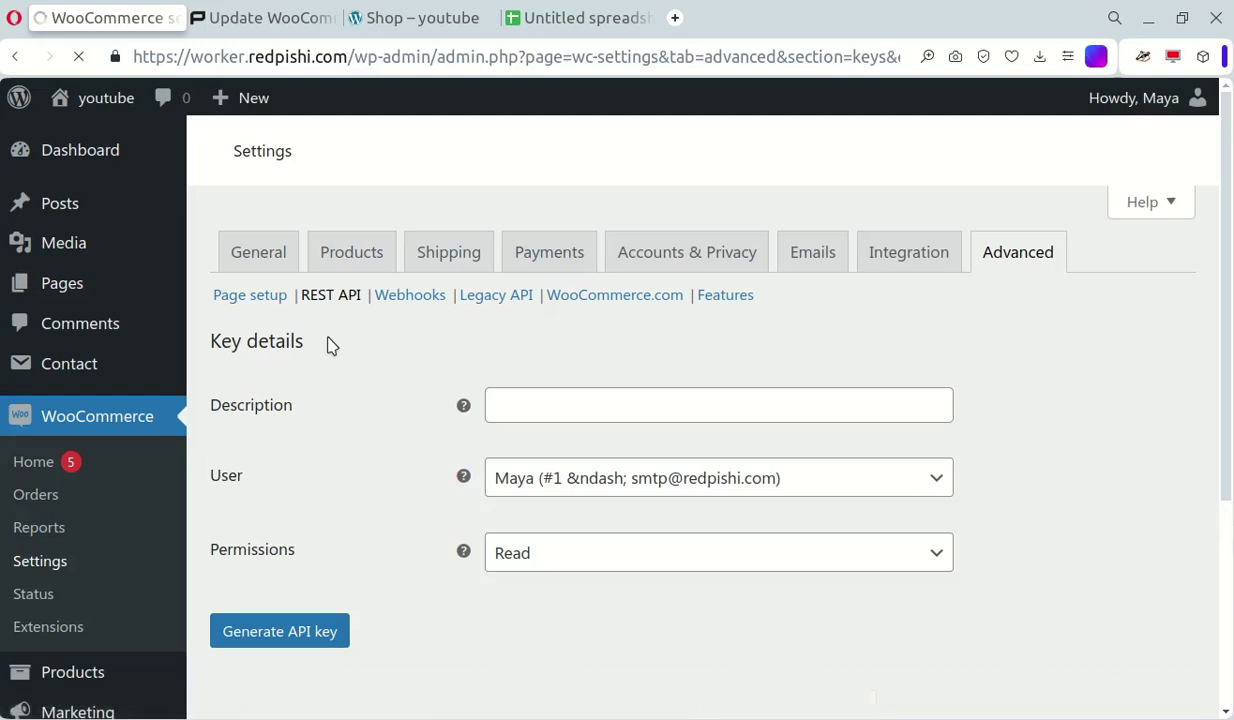
Step: Generate a REST API key with the description Youtube and Read/Write permissions
{"action": "left_click", "coordinate": [524, 408]}
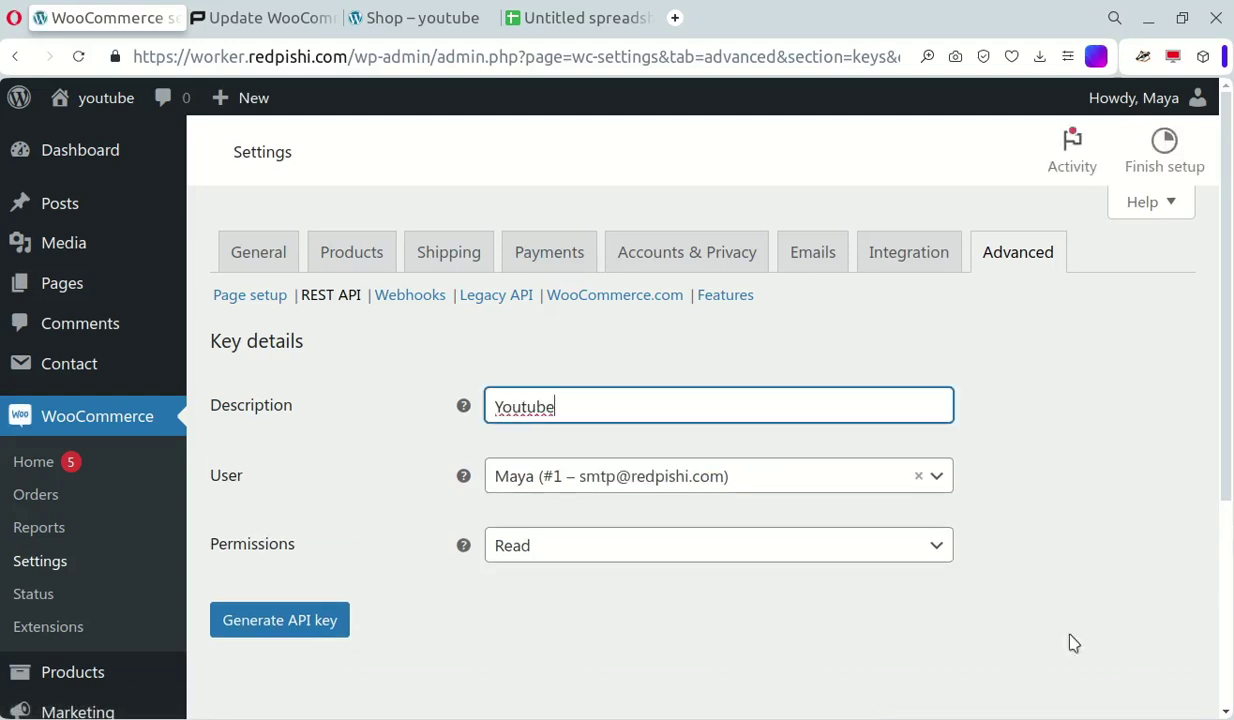
{"action": "left_click", "coordinate": [787, 540]}
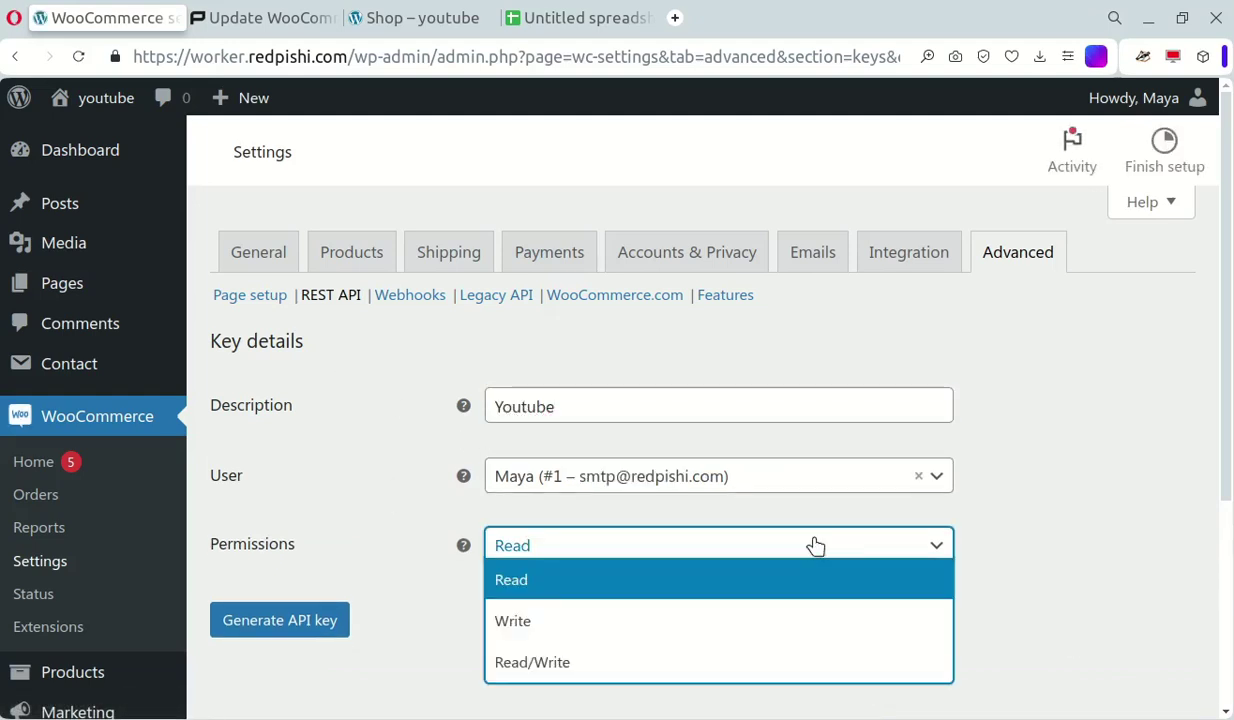
{"action": "left_click", "coordinate": [791, 662]}
{"action": "left_click", "coordinate": [264, 620]}
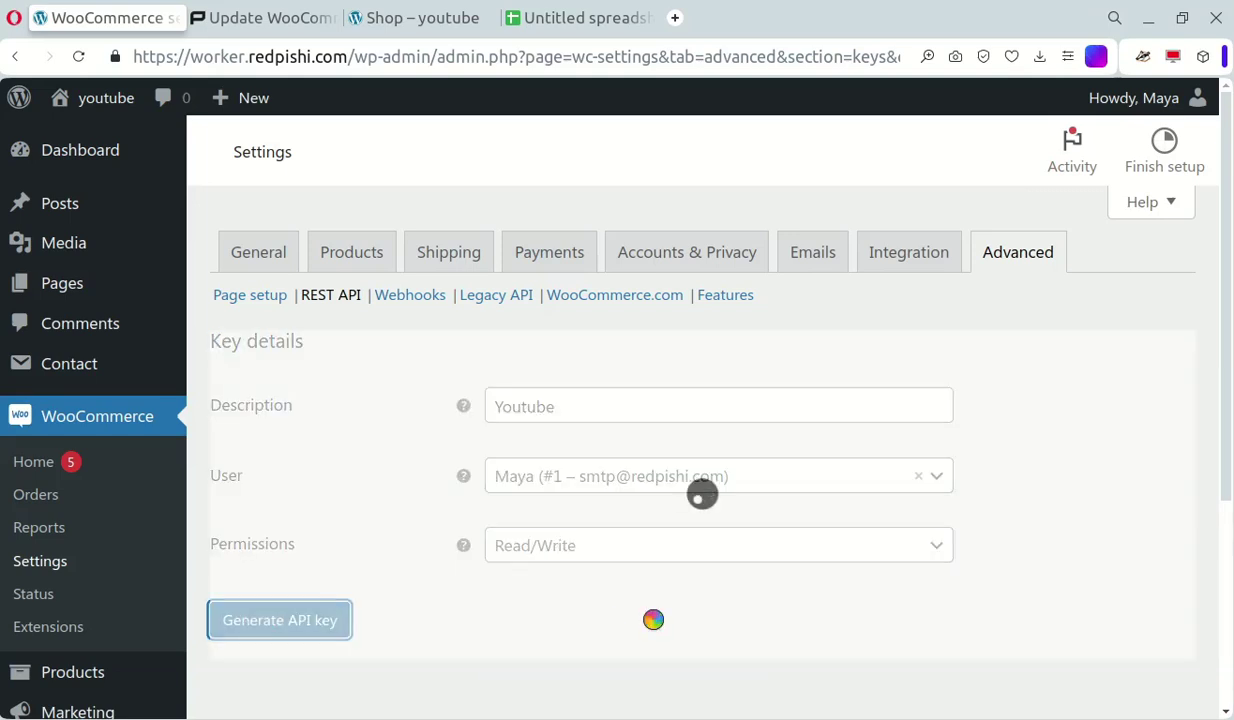
{"action": "scroll", "coordinate": [655, 628], "scroll_direction": "down", "scroll_amount": 2}
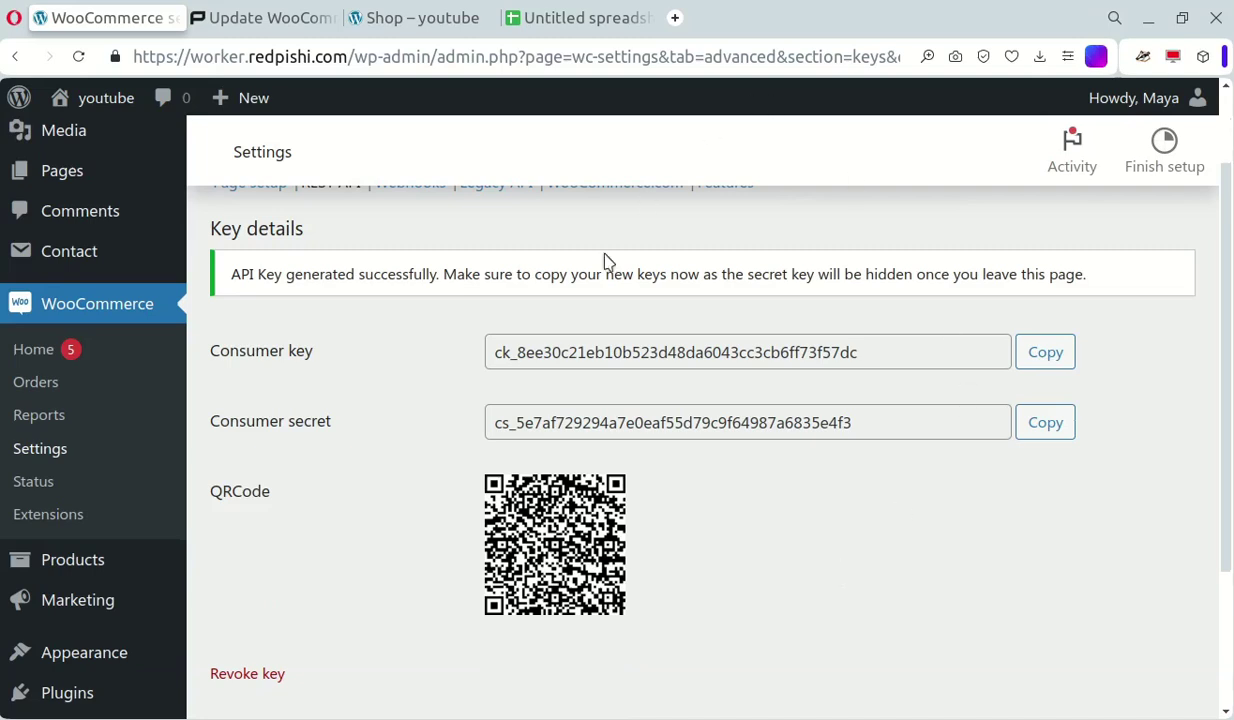
Step: Open the store's product list in a separate browser tab and go to its CSV product export page
{"action": "middle_click", "coordinate": [97, 567]}
{"action": "left_click", "coordinate": [240, 18]}
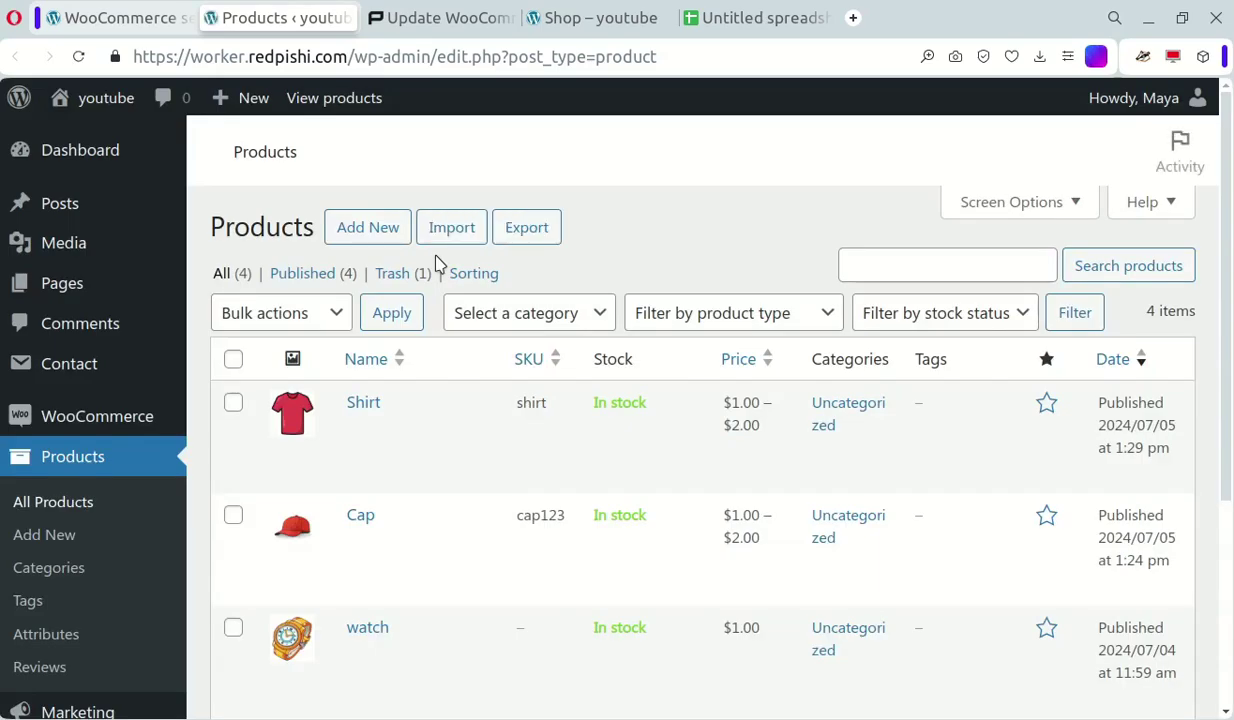
{"action": "left_click", "coordinate": [529, 238]}
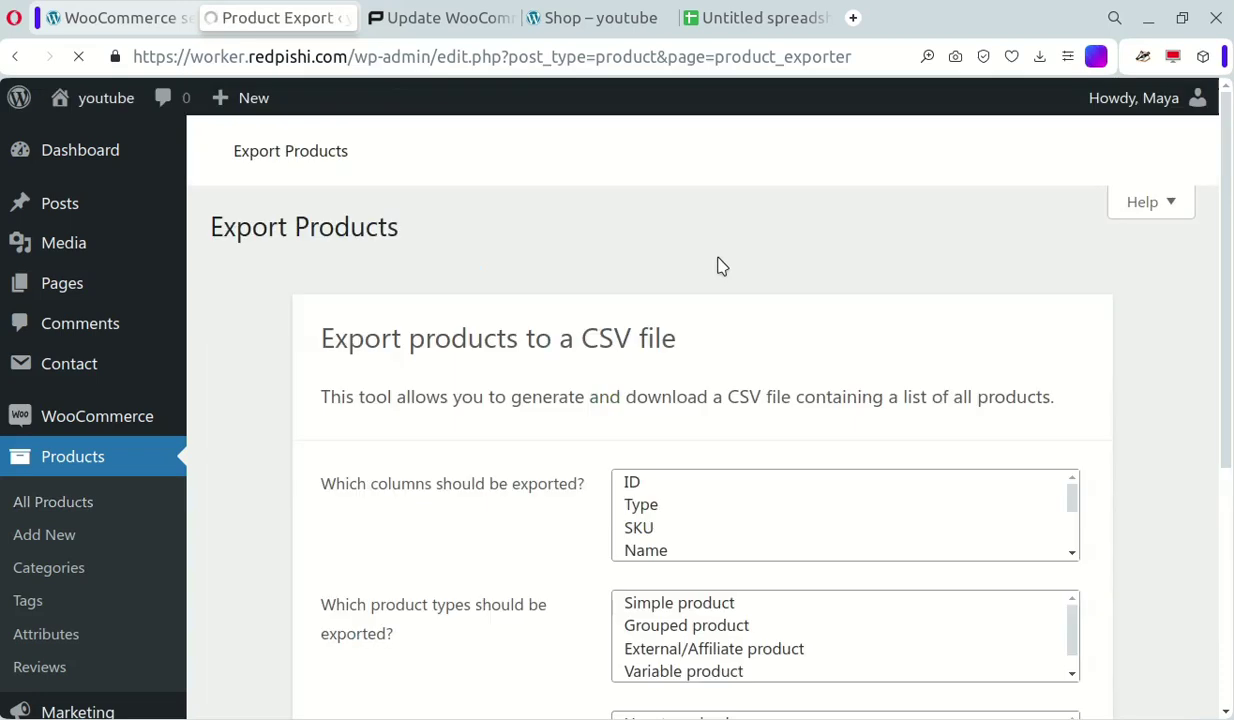
{"action": "scroll", "coordinate": [783, 395], "scroll_direction": "down", "scroll_amount": 2}
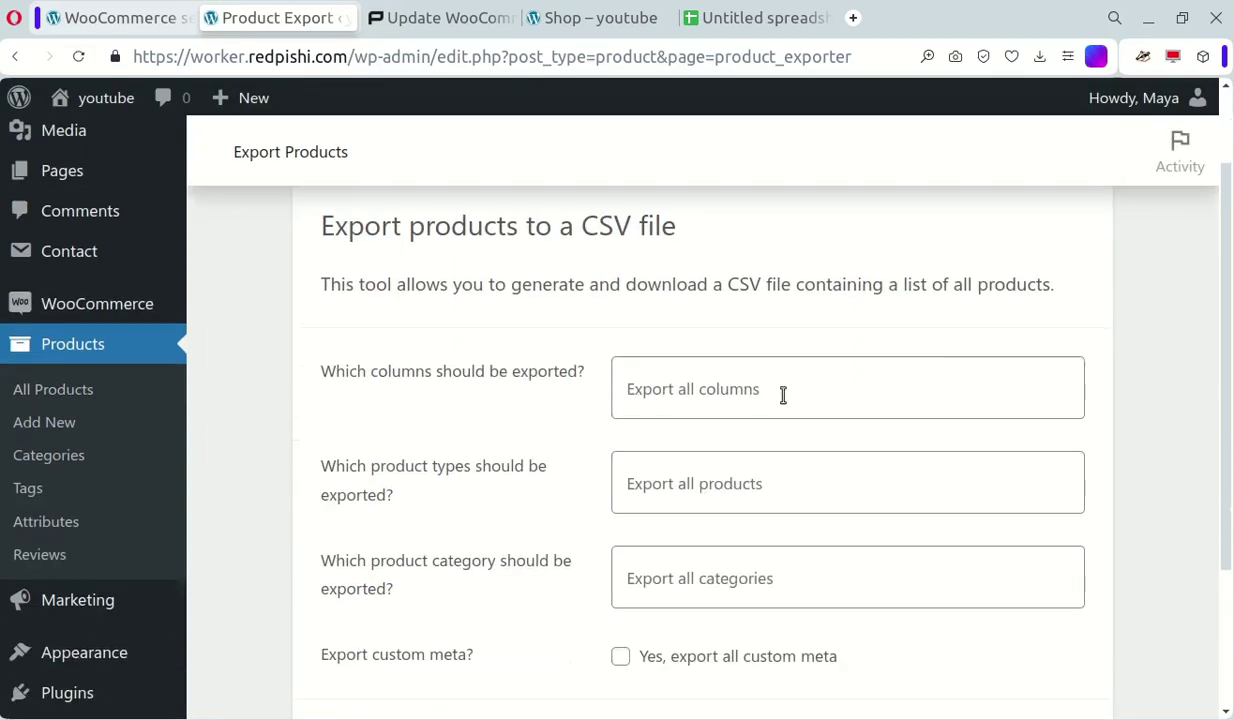
Step: Select ID, Type, SKU and Name as columns for the product export
{"action": "left_click", "coordinate": [648, 401]}
{"action": "left_click", "coordinate": [660, 443]}
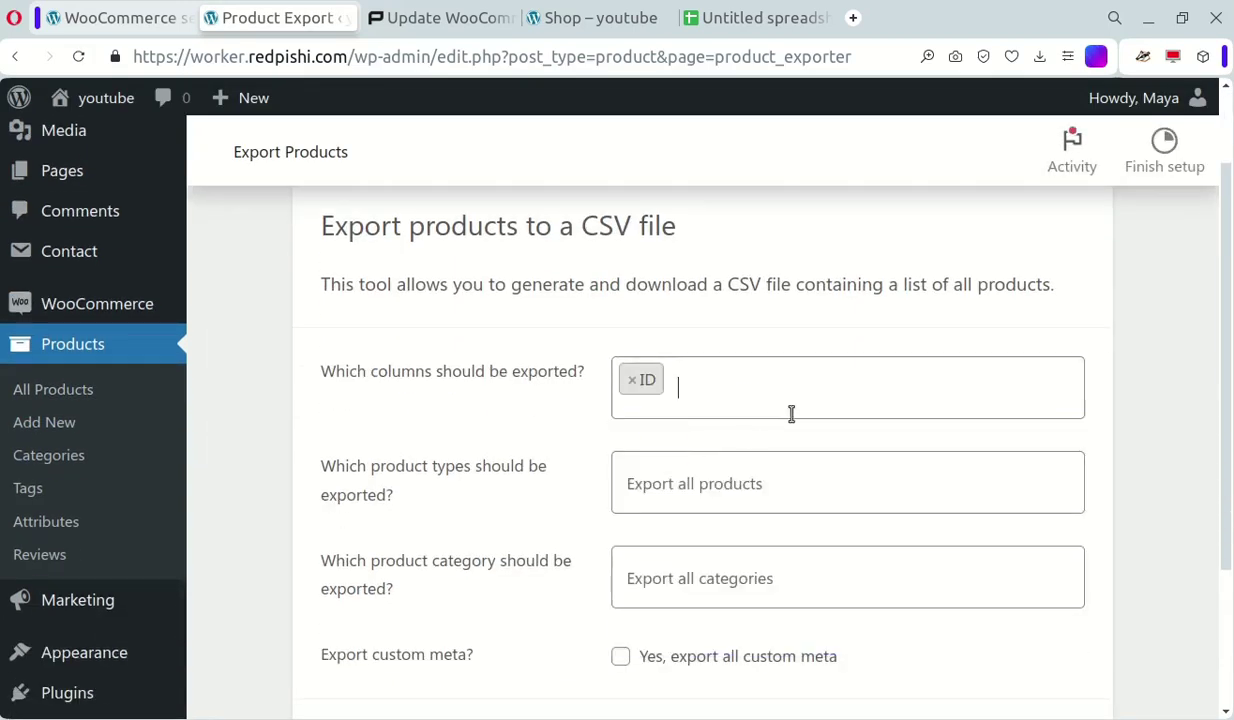
{"action": "left_click", "coordinate": [790, 406]}
{"action": "left_click", "coordinate": [710, 476]}
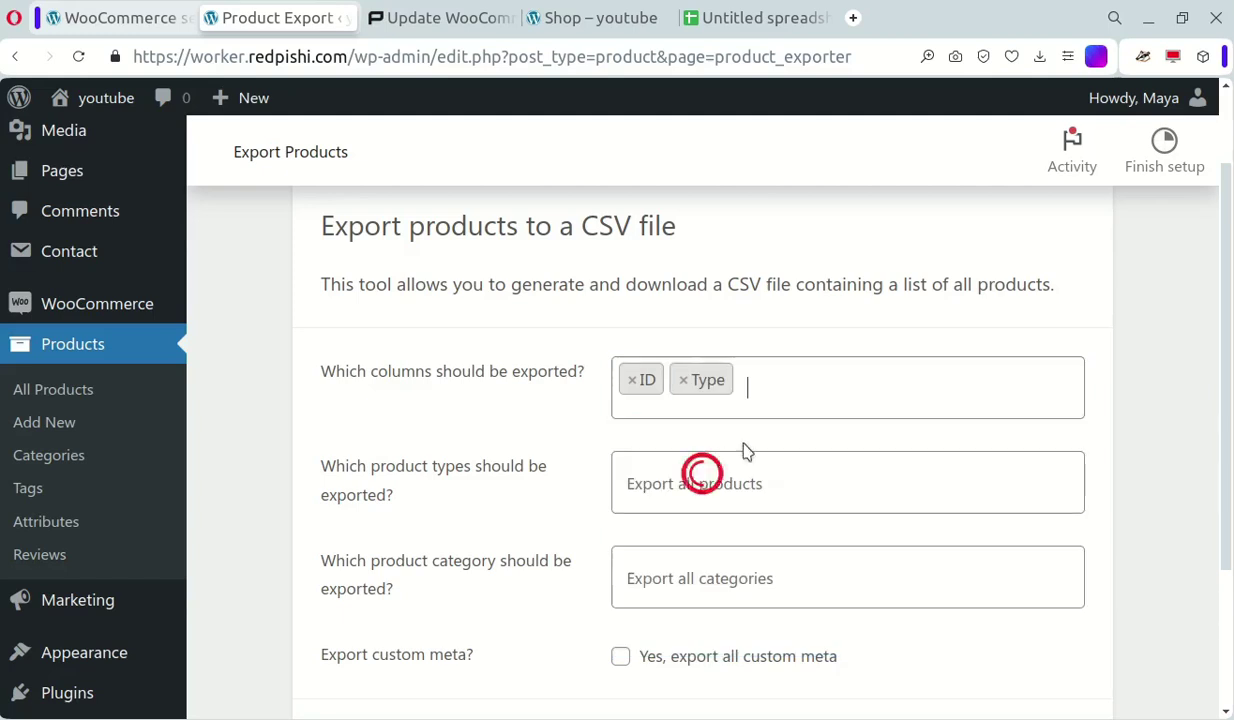
{"action": "left_click", "coordinate": [779, 397]}
{"action": "left_click", "coordinate": [745, 520]}
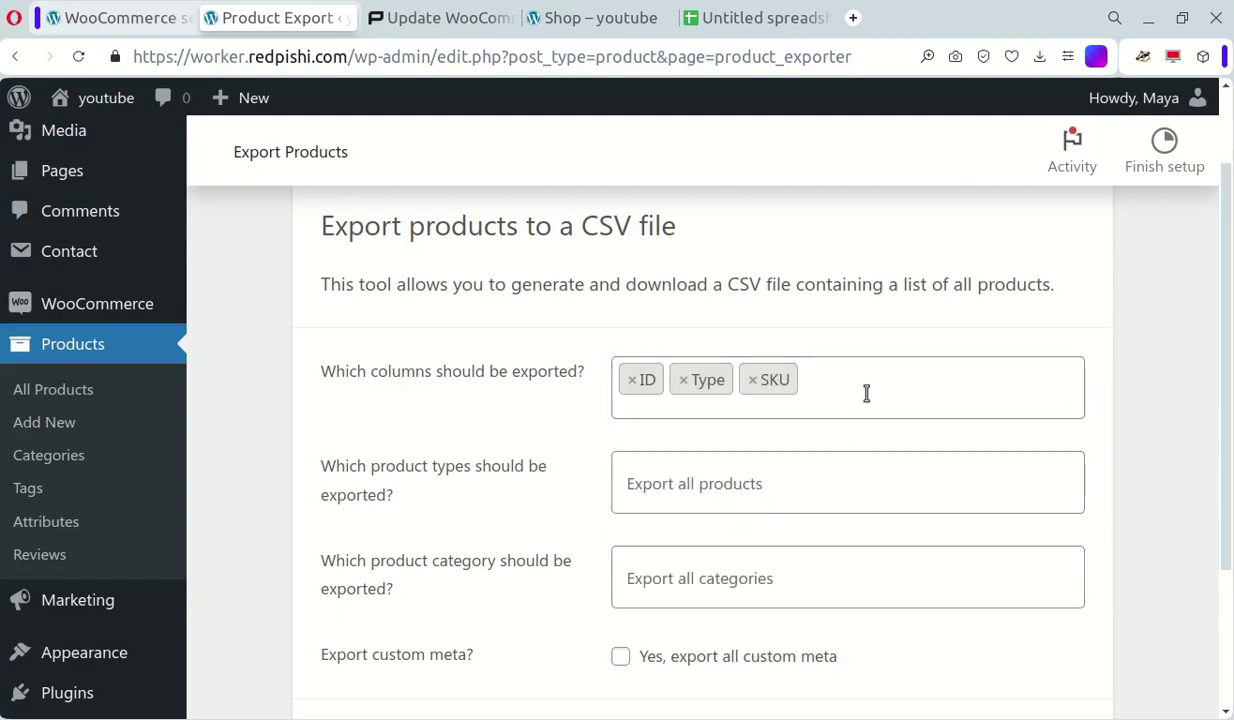
{"action": "left_click", "coordinate": [866, 393]}
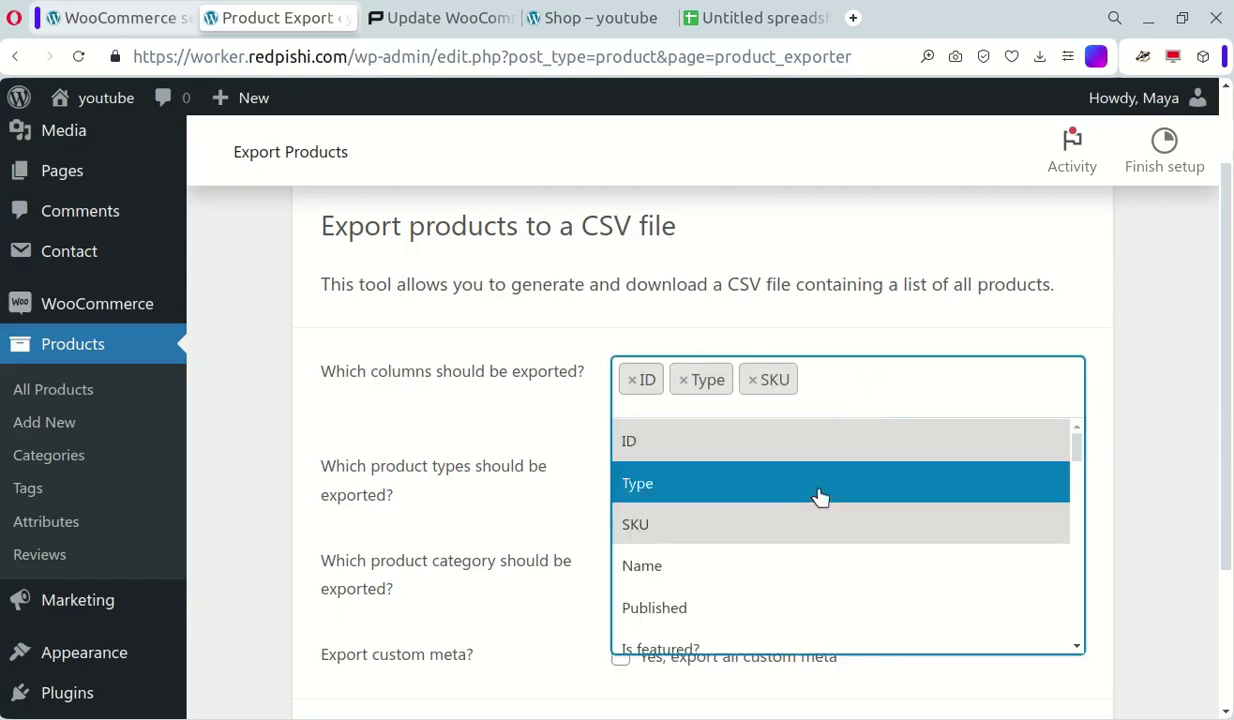
{"action": "left_click", "coordinate": [784, 563]}
Step: Add the Categories, Sale price and Regular price columns to the product export
{"action": "left_click", "coordinate": [938, 380]}
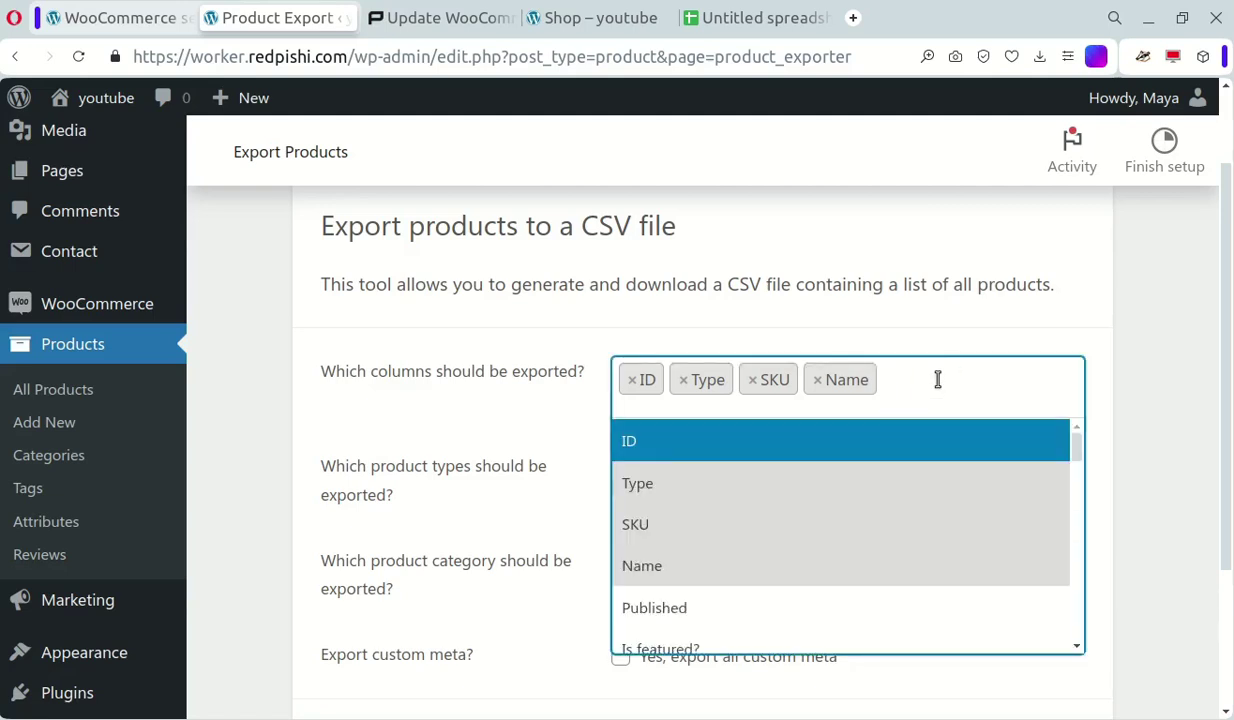
{"action": "type", "text": "cate"}
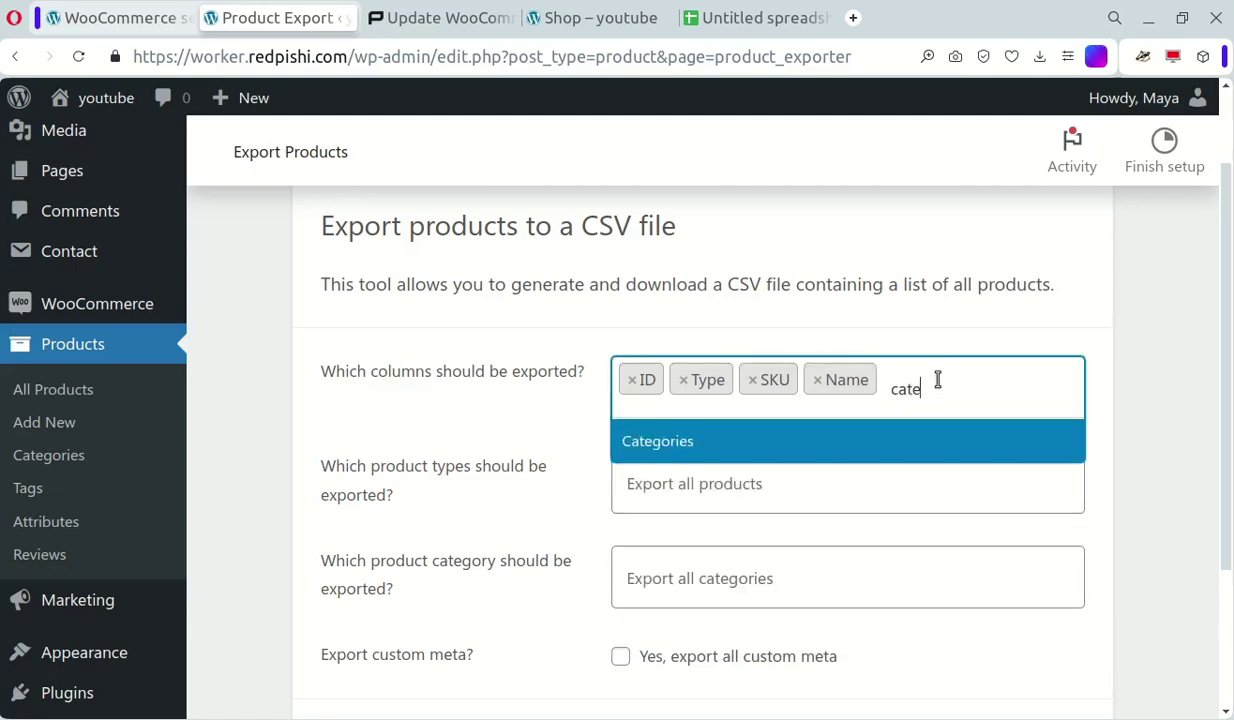
{"action": "left_click", "coordinate": [830, 437]}
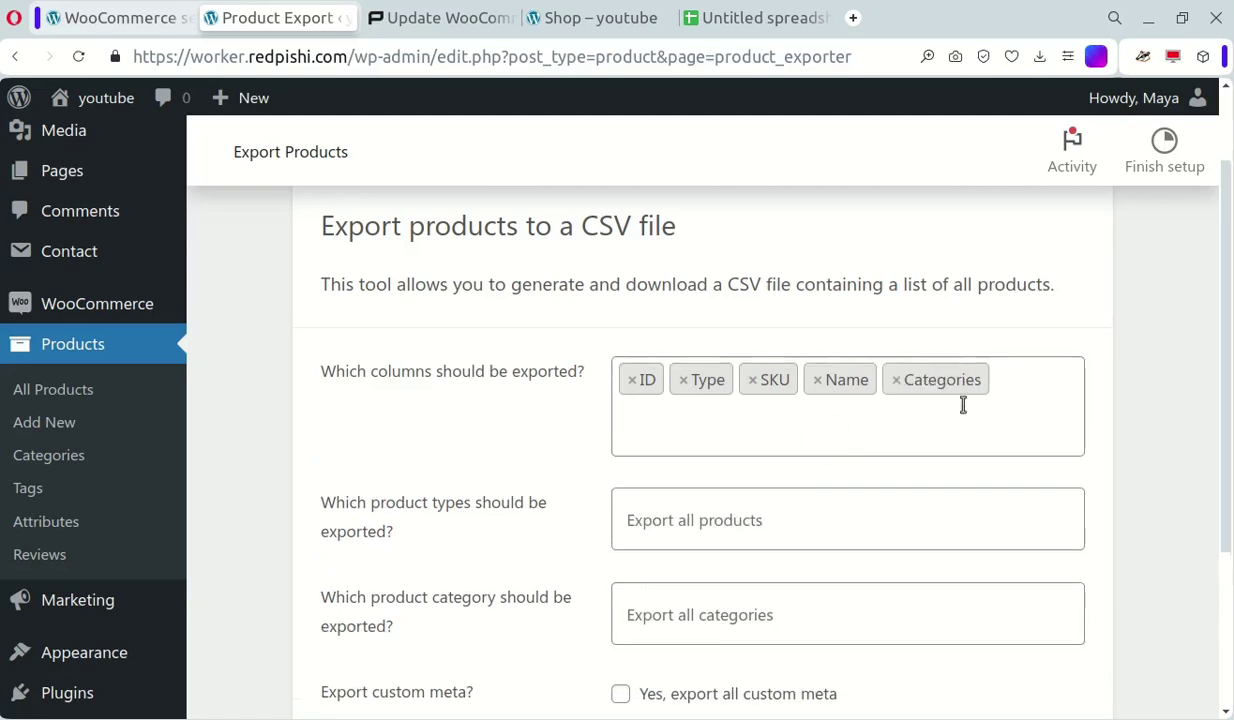
{"action": "left_click", "coordinate": [963, 405]}
{"action": "type", "text": "pri"}
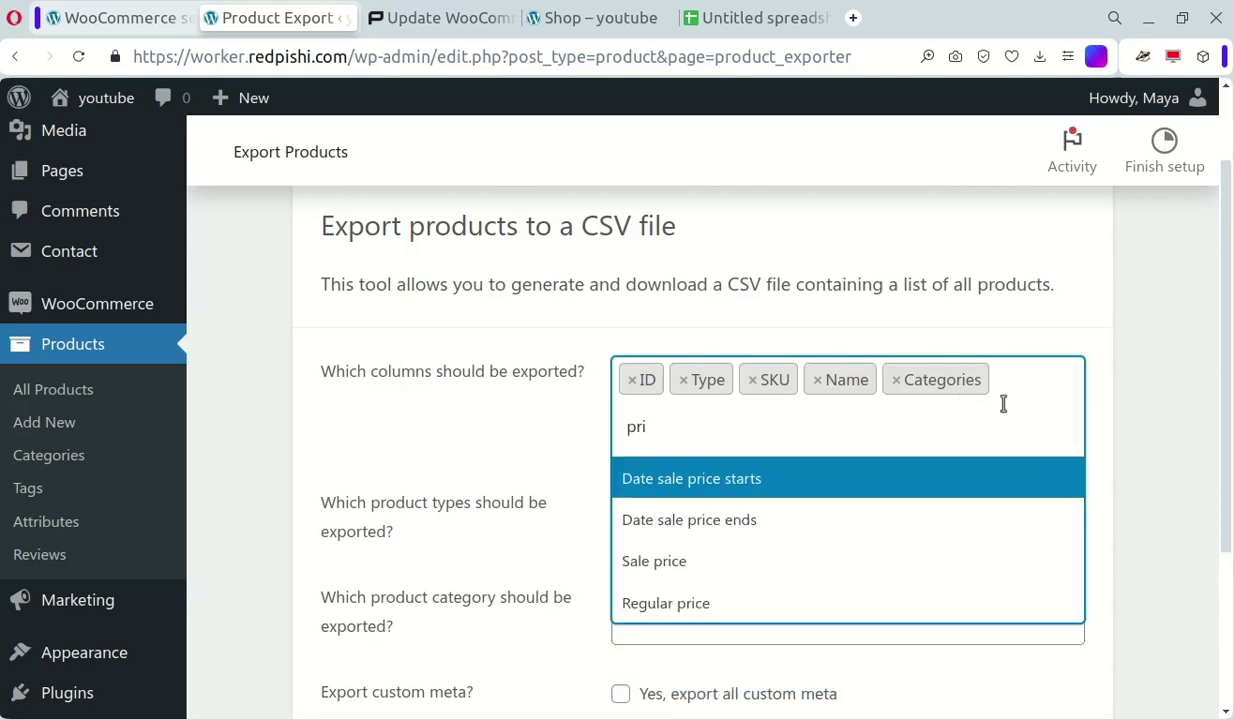
{"action": "left_click", "coordinate": [711, 563]}
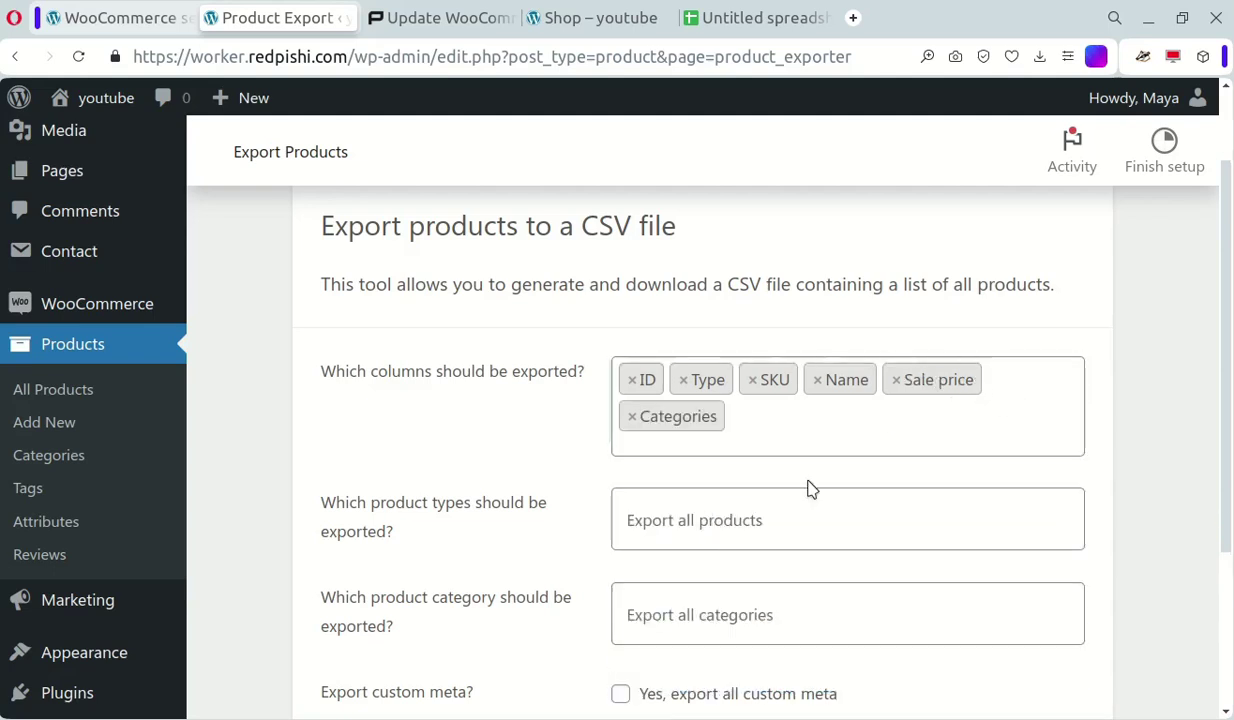
{"action": "type", "text": "pri"}
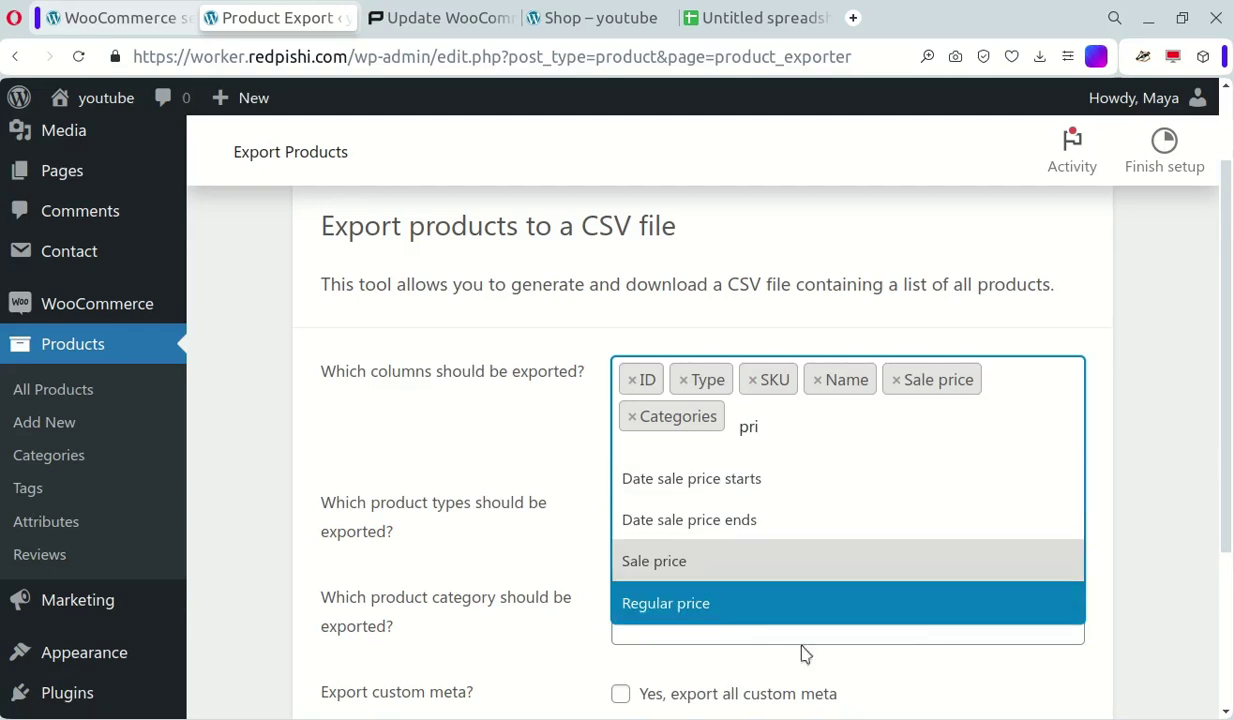
{"action": "left_click", "coordinate": [718, 604]}
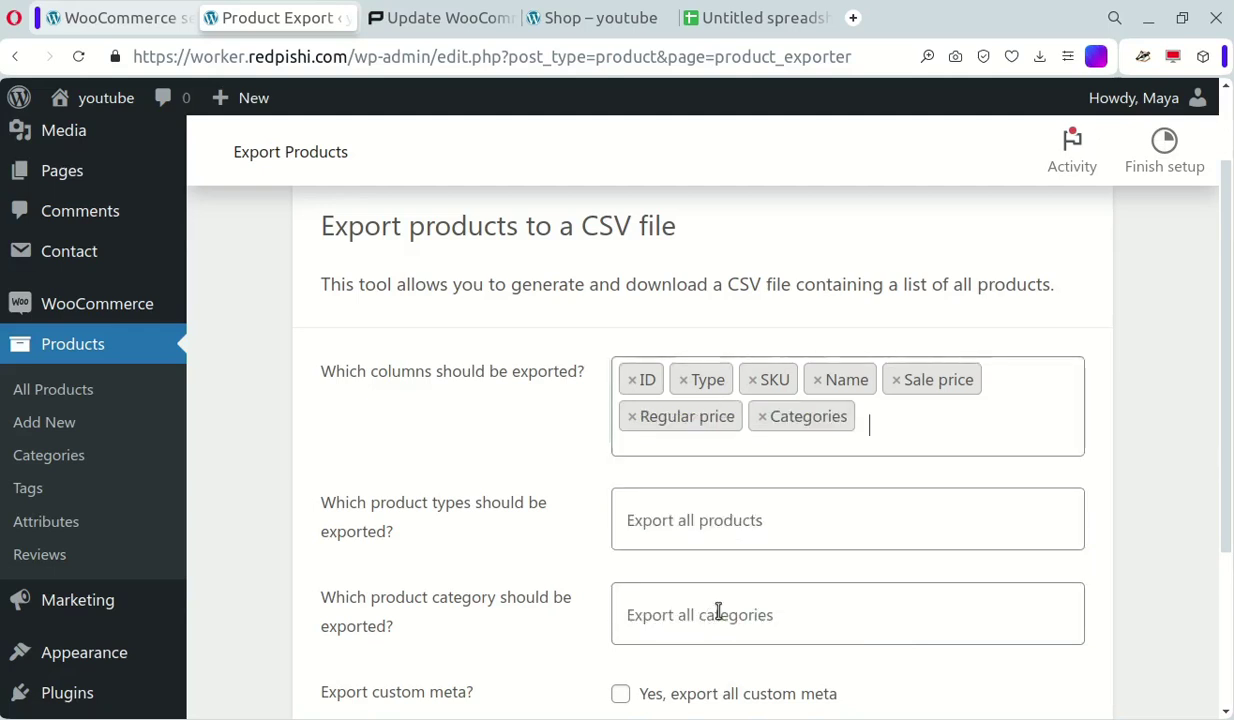
Step: Generate the product CSV and open the downloaded file in LibreOffice Calc with the default import options
{"action": "scroll", "coordinate": [1015, 604], "scroll_direction": "down", "scroll_amount": 3}
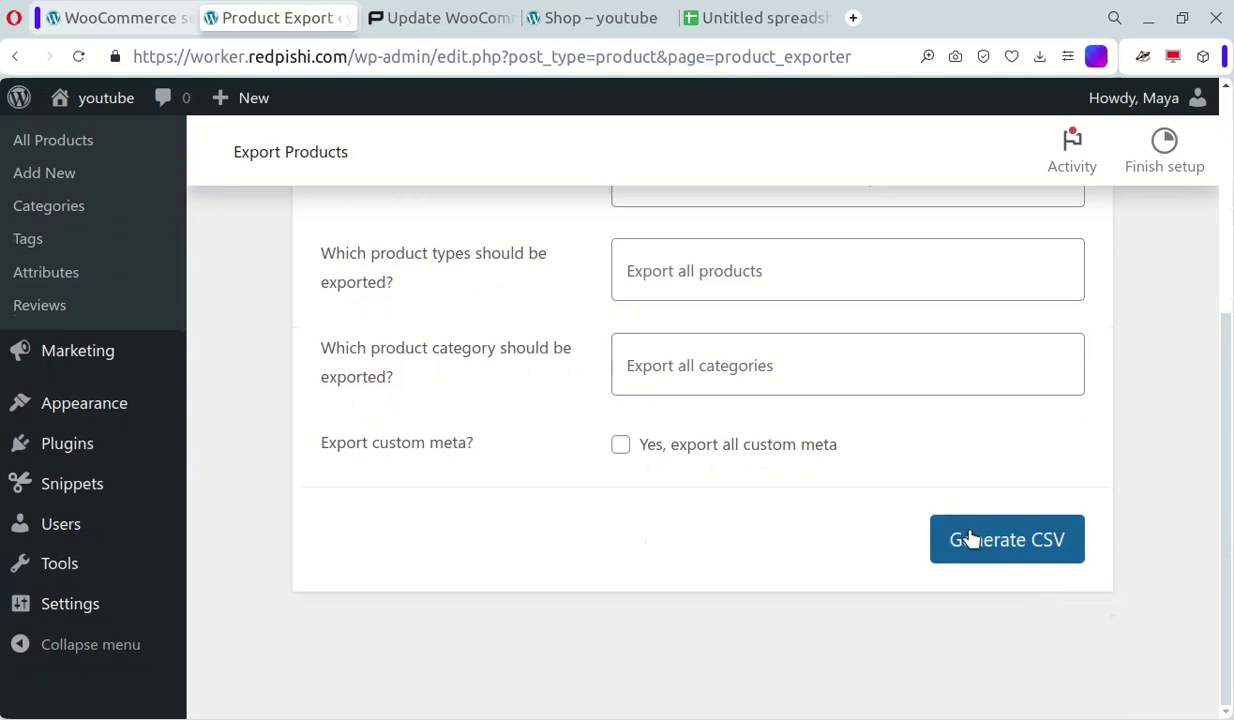
{"action": "left_click", "coordinate": [970, 540]}
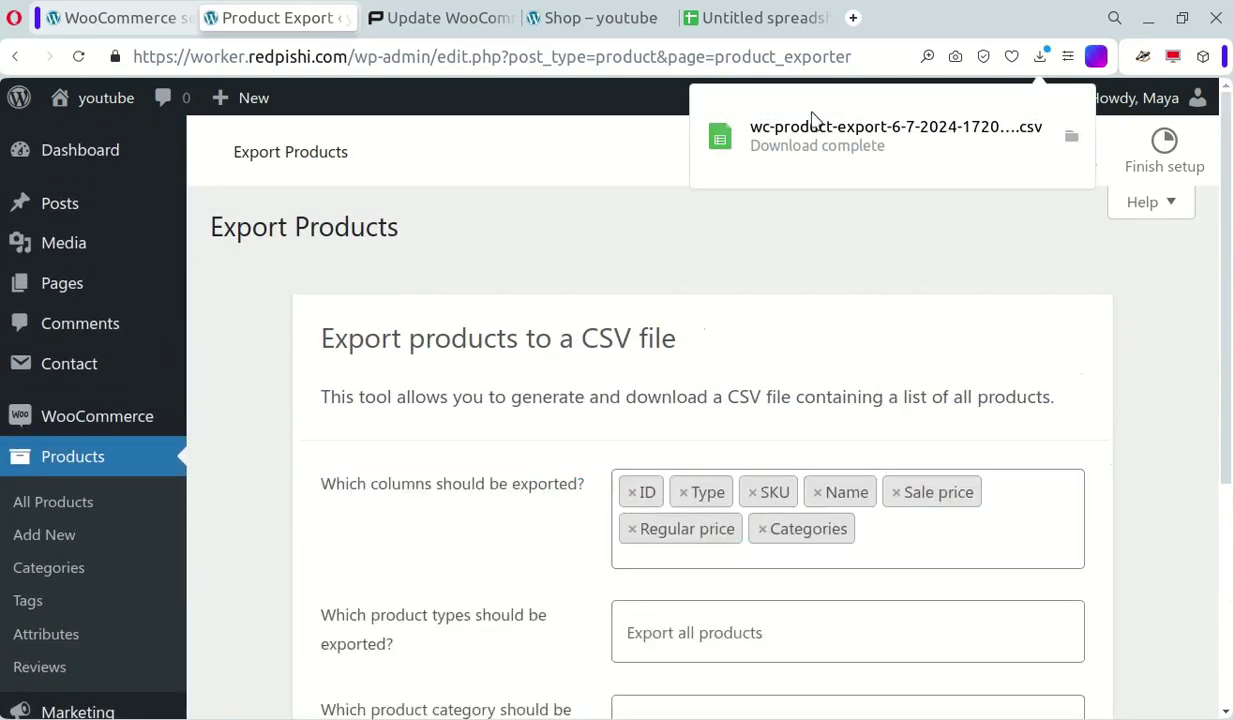
{"action": "left_click", "coordinate": [777, 146]}
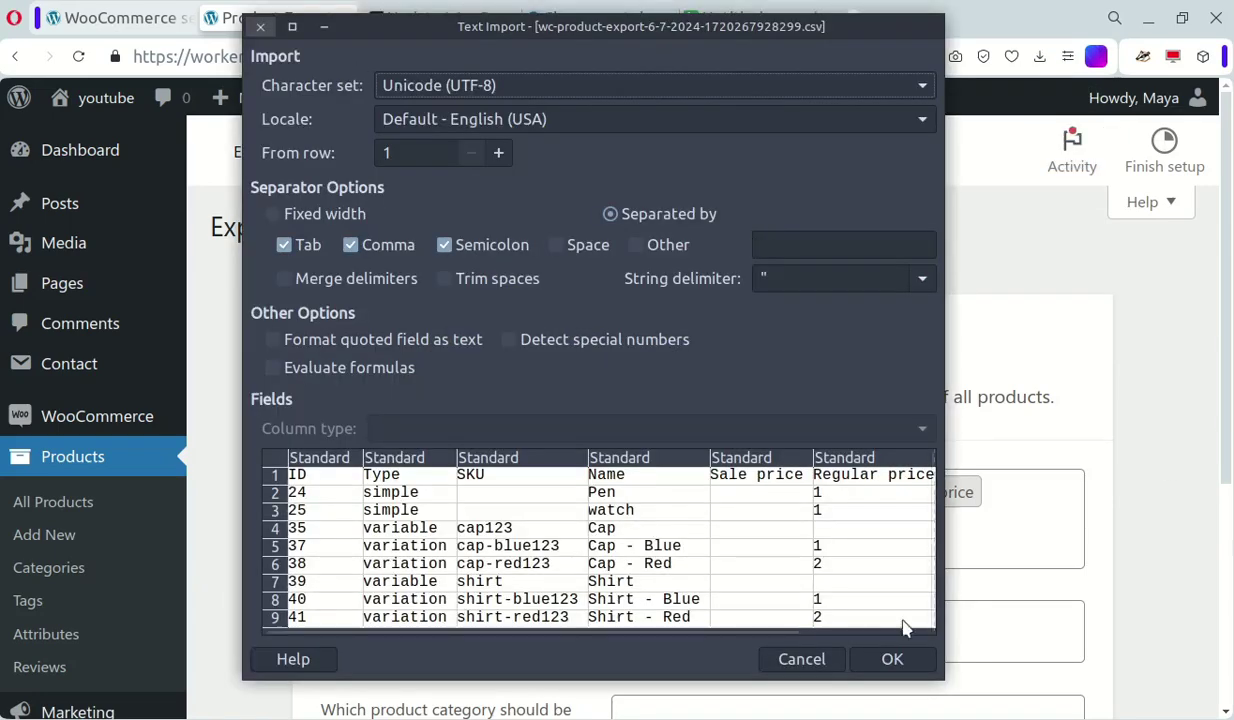
{"action": "left_click", "coordinate": [900, 656]}
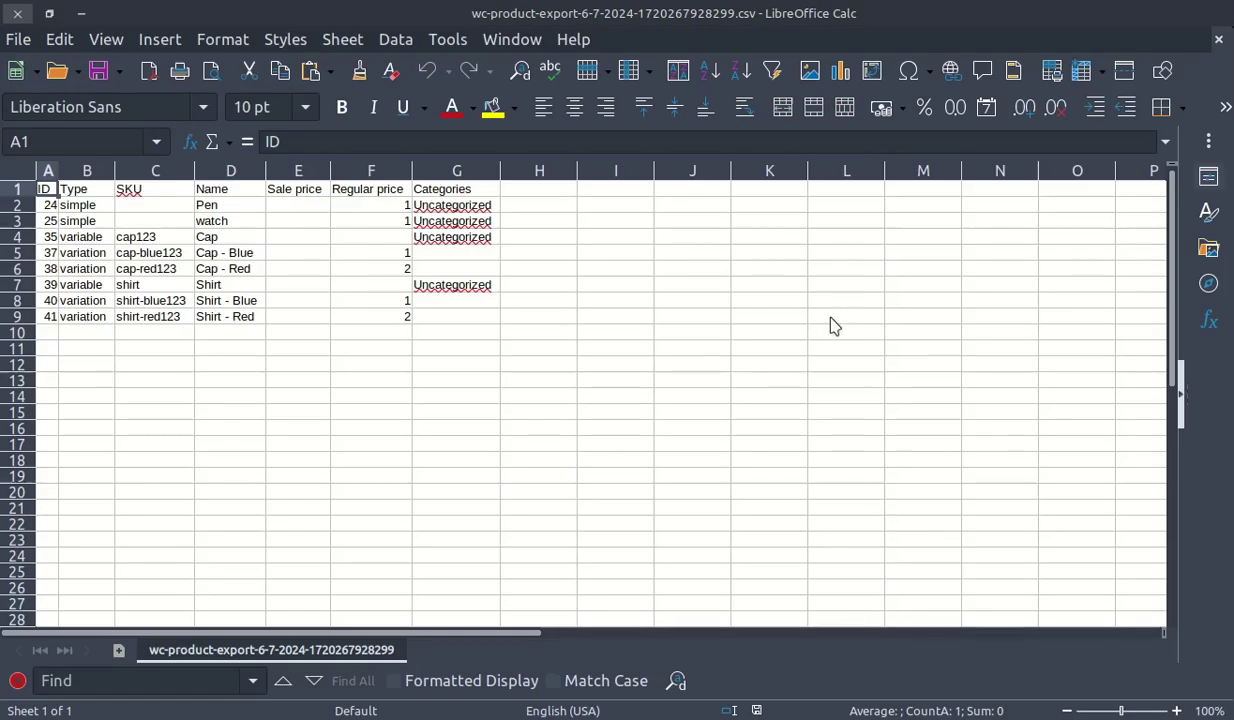
{"action": "left_click", "coordinate": [832, 320]}
{"action": "scroll", "coordinate": [676, 368], "scroll_direction": "up", "scroll_amount": 5, "text": "ctrl"}
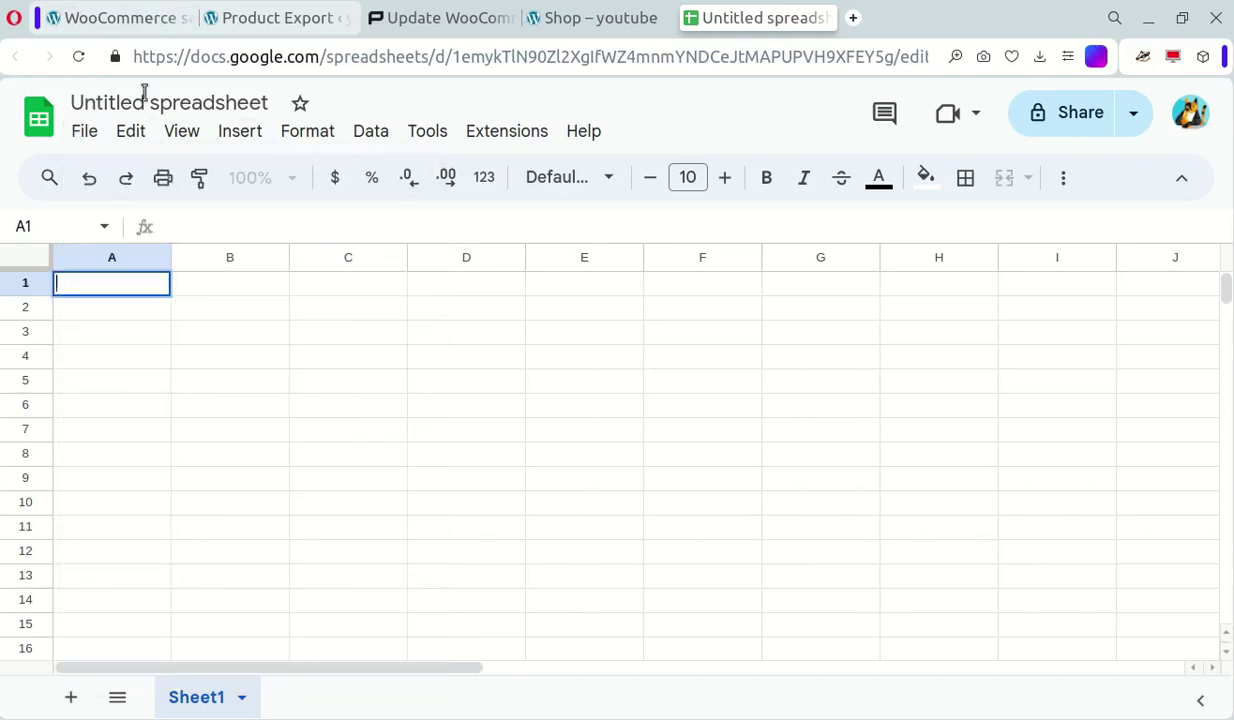
Step: Upload the downloaded wc-product-export CSV file to Google Sheets and open it as a spreadsheet
{"action": "left_click", "coordinate": [88, 134]}
{"action": "left_click", "coordinate": [127, 207]}
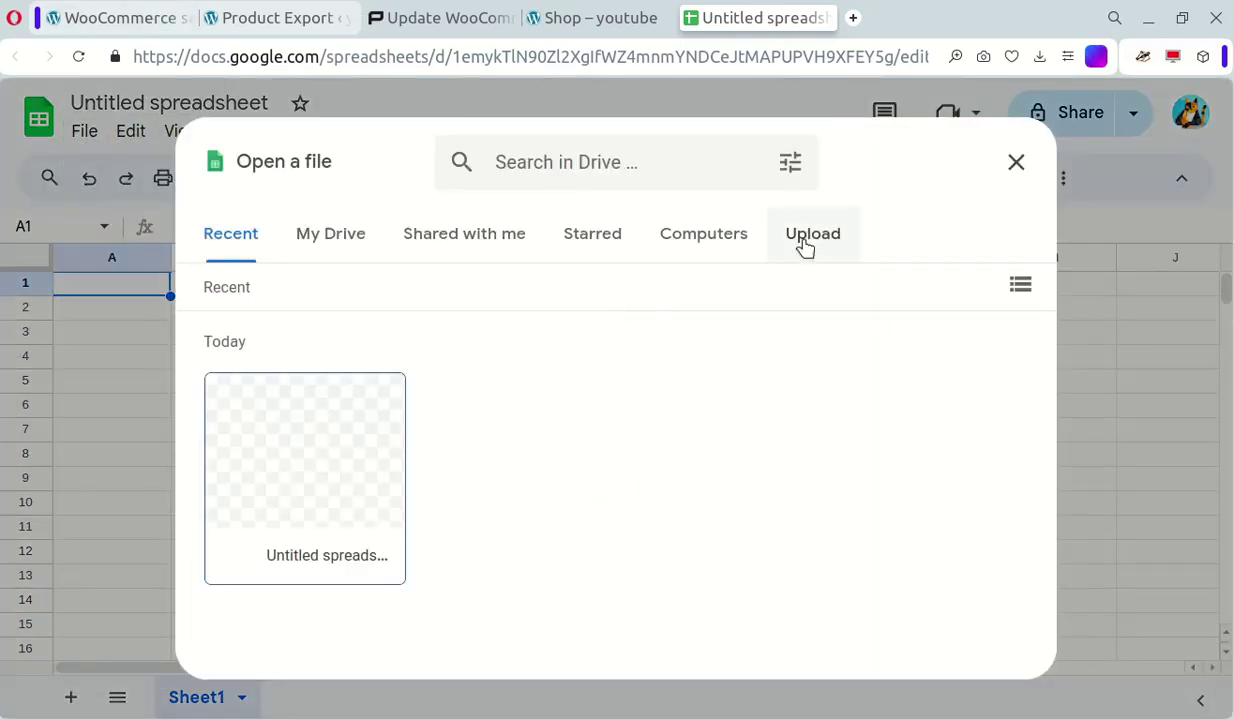
{"action": "left_click", "coordinate": [805, 240]}
{"action": "left_click", "coordinate": [570, 549]}
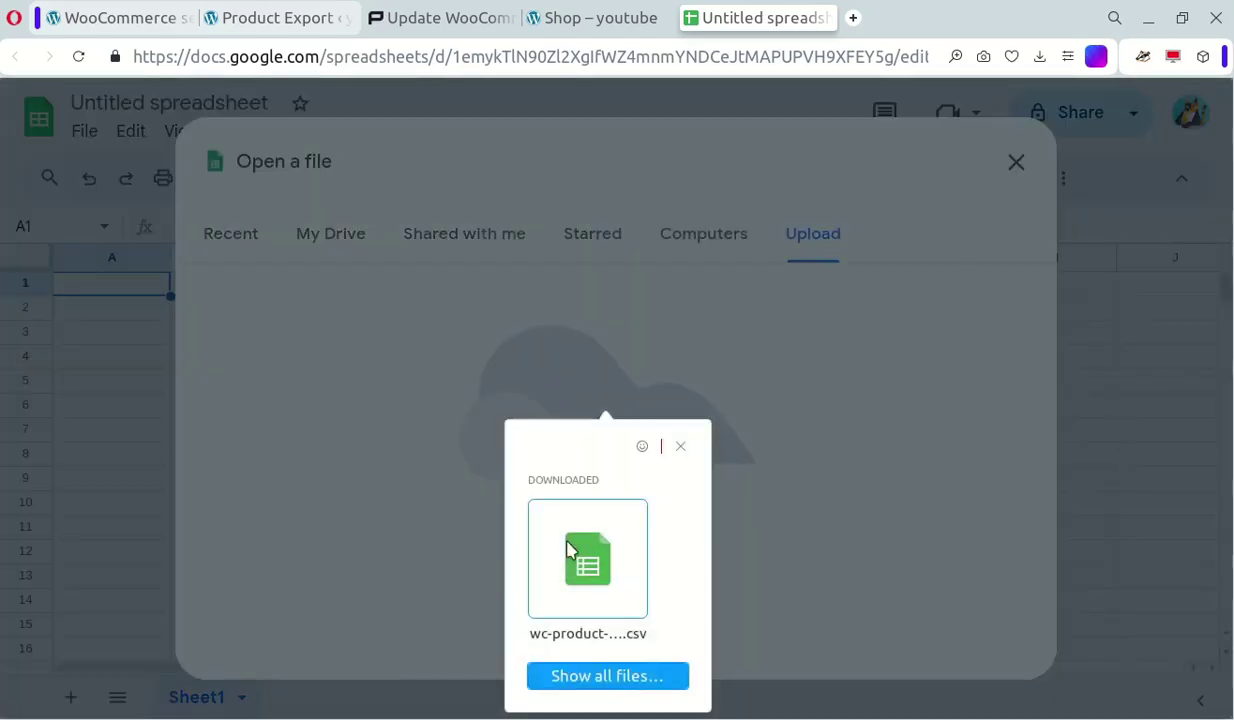
{"action": "left_click", "coordinate": [606, 583]}
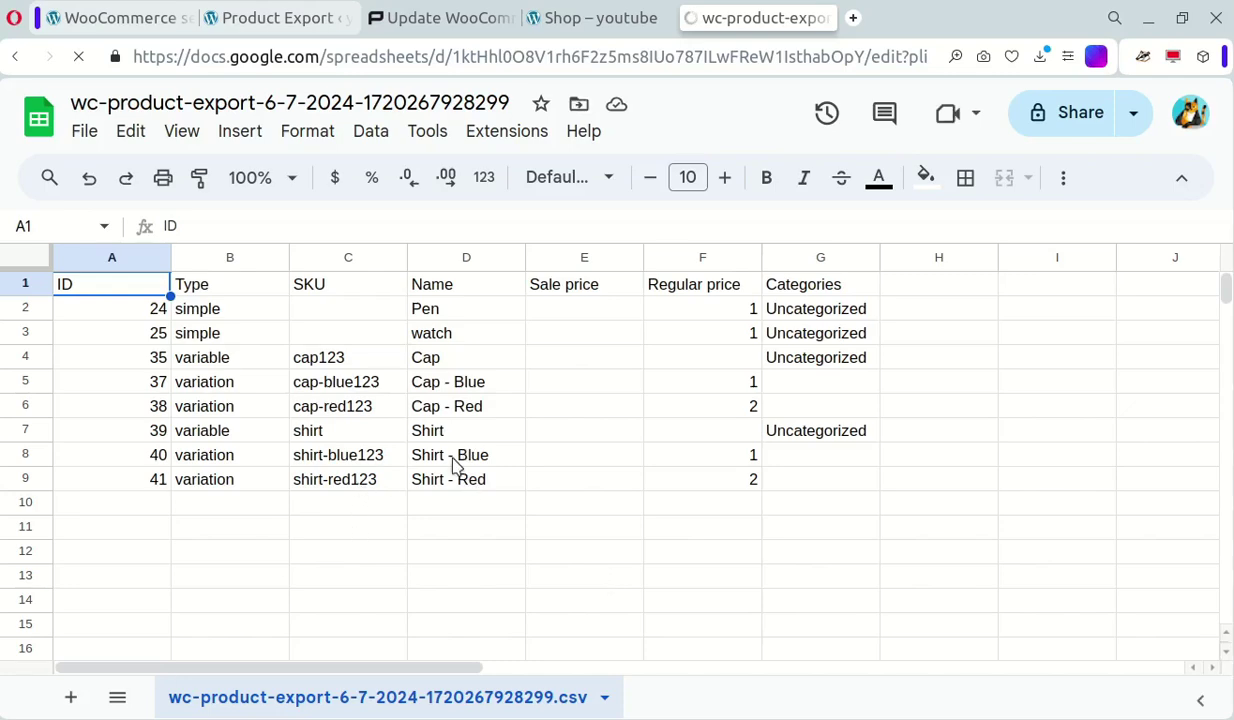
Step: Open the Apps Script editor for the imported product spreadsheet
{"action": "key", "text": "ctrl+plus"}
{"action": "left_click", "coordinate": [560, 458]}
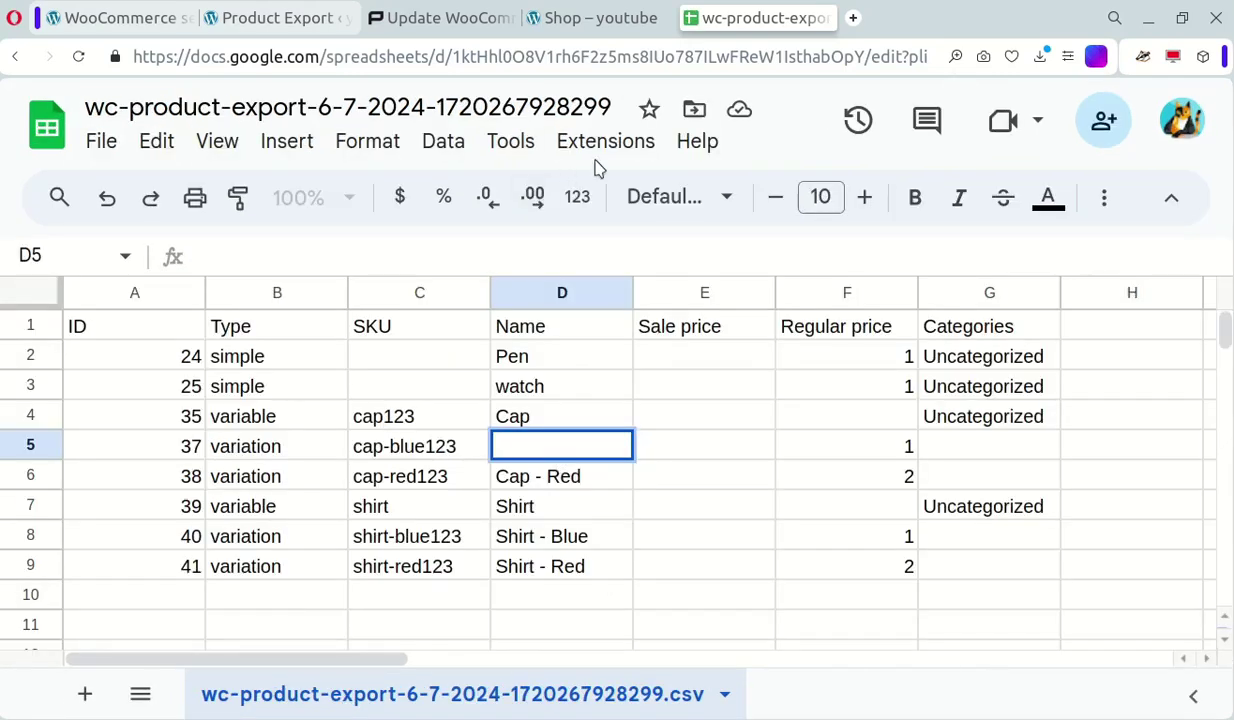
{"action": "left_click", "coordinate": [604, 145]}
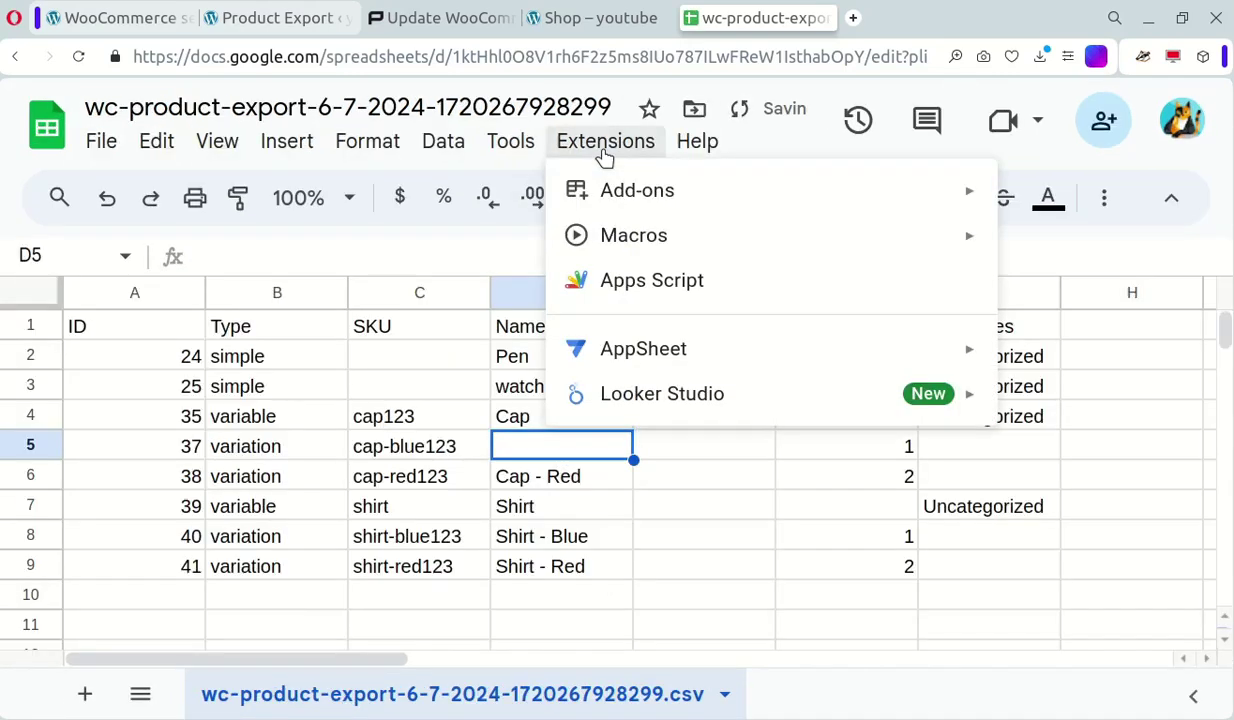
{"action": "left_click", "coordinate": [749, 281]}
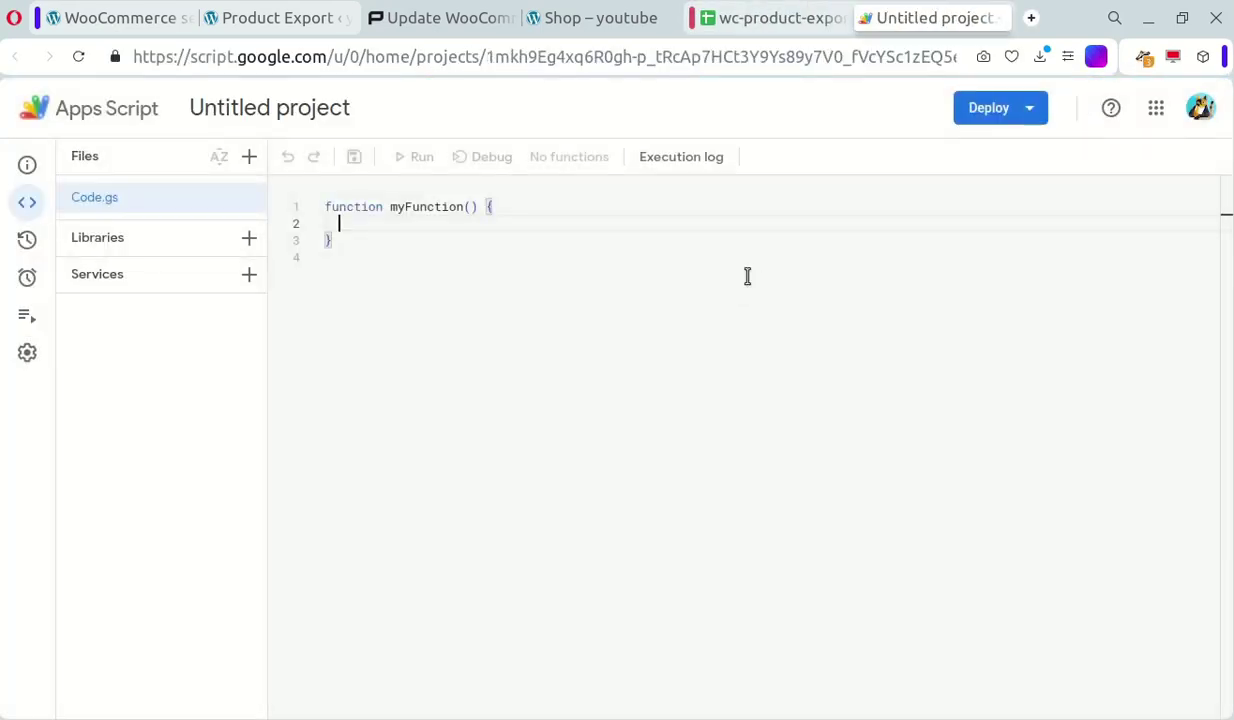
Step: Copy the script for simple products from Step 4 of the redpishi.com tutorial on updating WooCommerce prices
{"action": "left_click", "coordinate": [426, 12]}
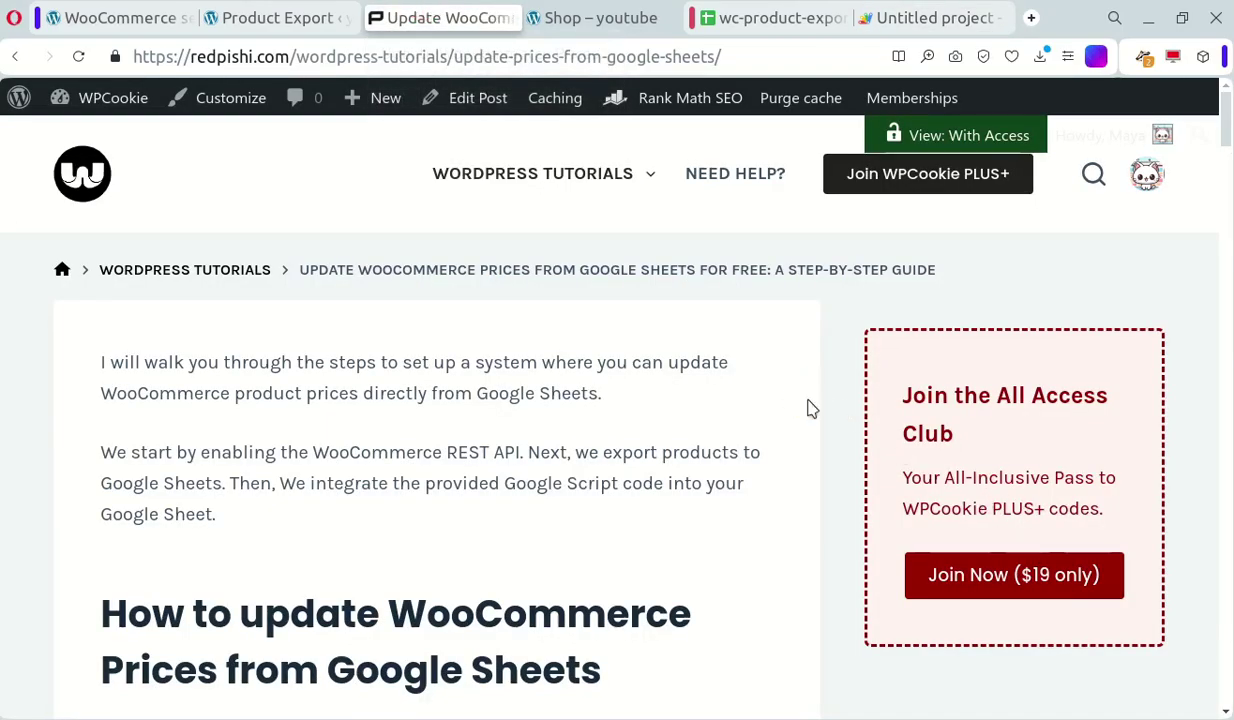
{"action": "scroll", "coordinate": [829, 427], "scroll_direction": "down", "scroll_amount": 15}
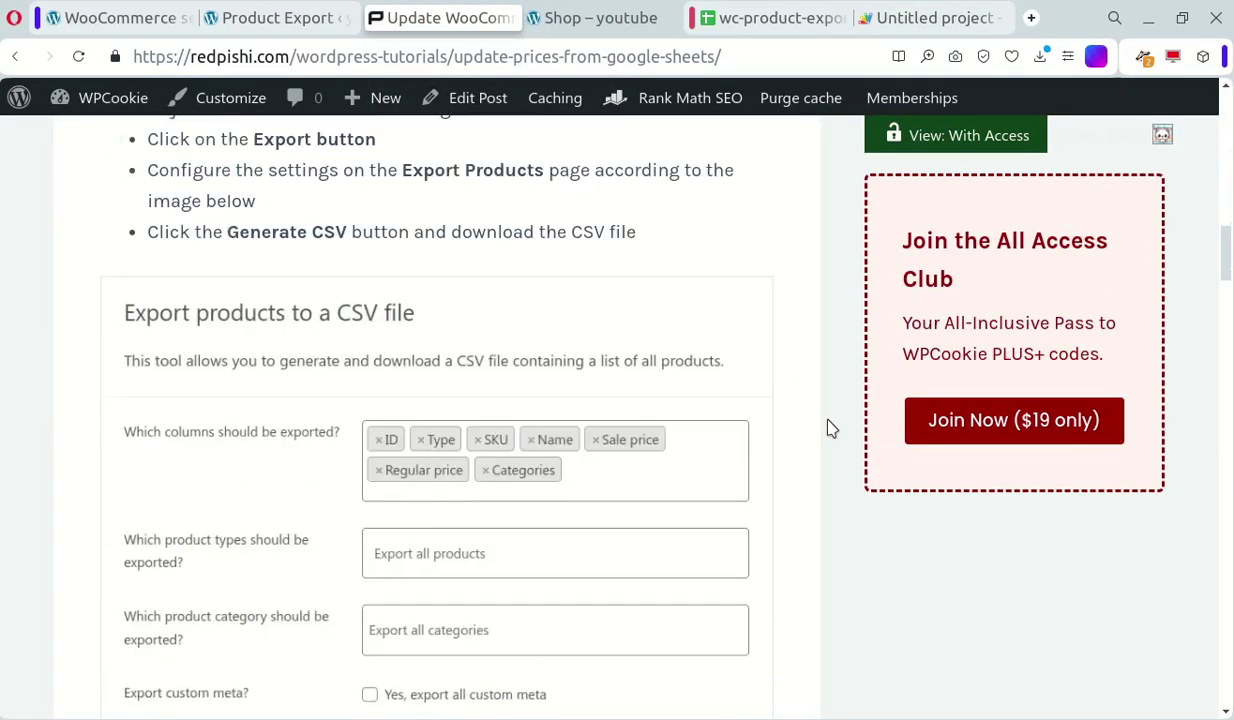
{"action": "scroll", "coordinate": [829, 427], "scroll_direction": "down", "scroll_amount": 7}
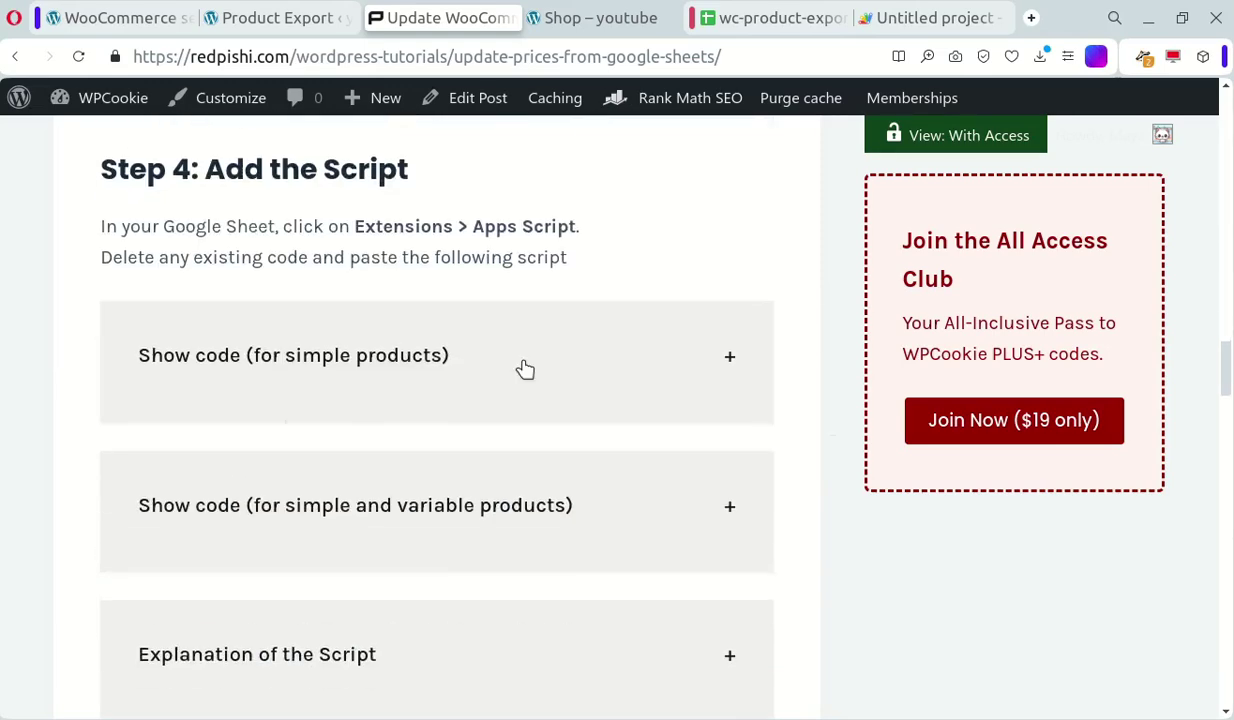
{"action": "left_click", "coordinate": [525, 370]}
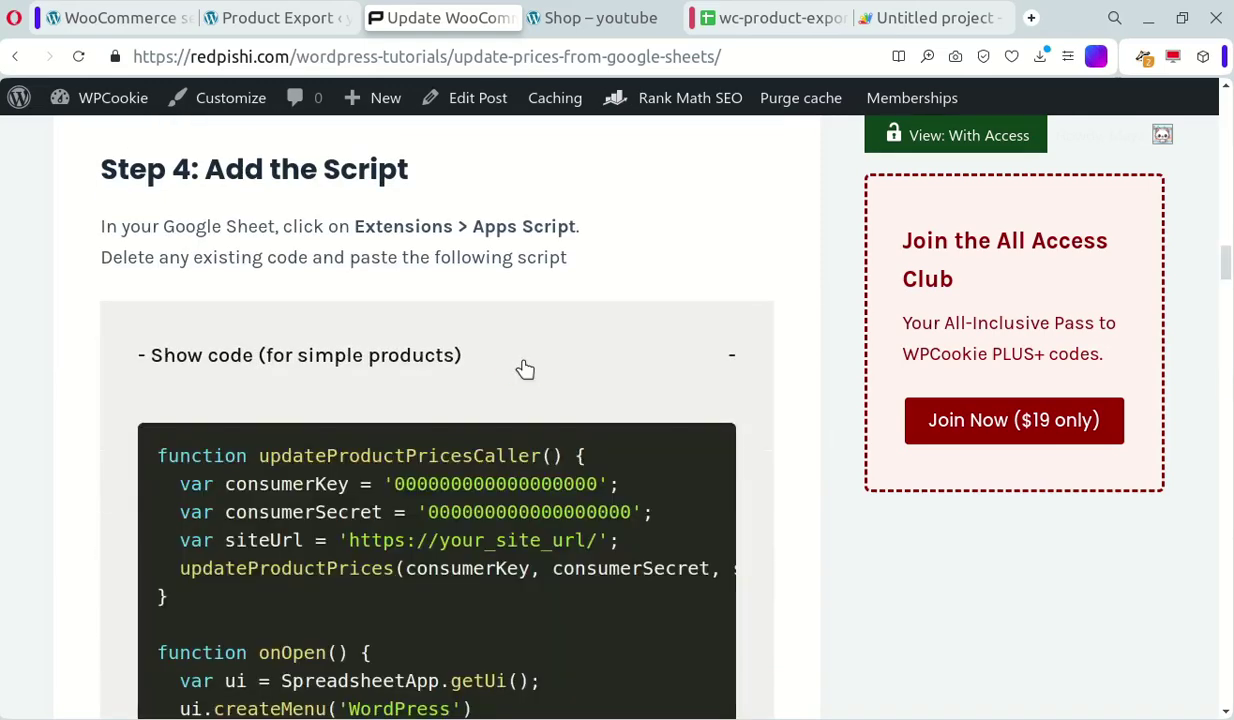
{"action": "left_click", "coordinate": [525, 370]}
{"action": "left_click", "coordinate": [622, 518]}
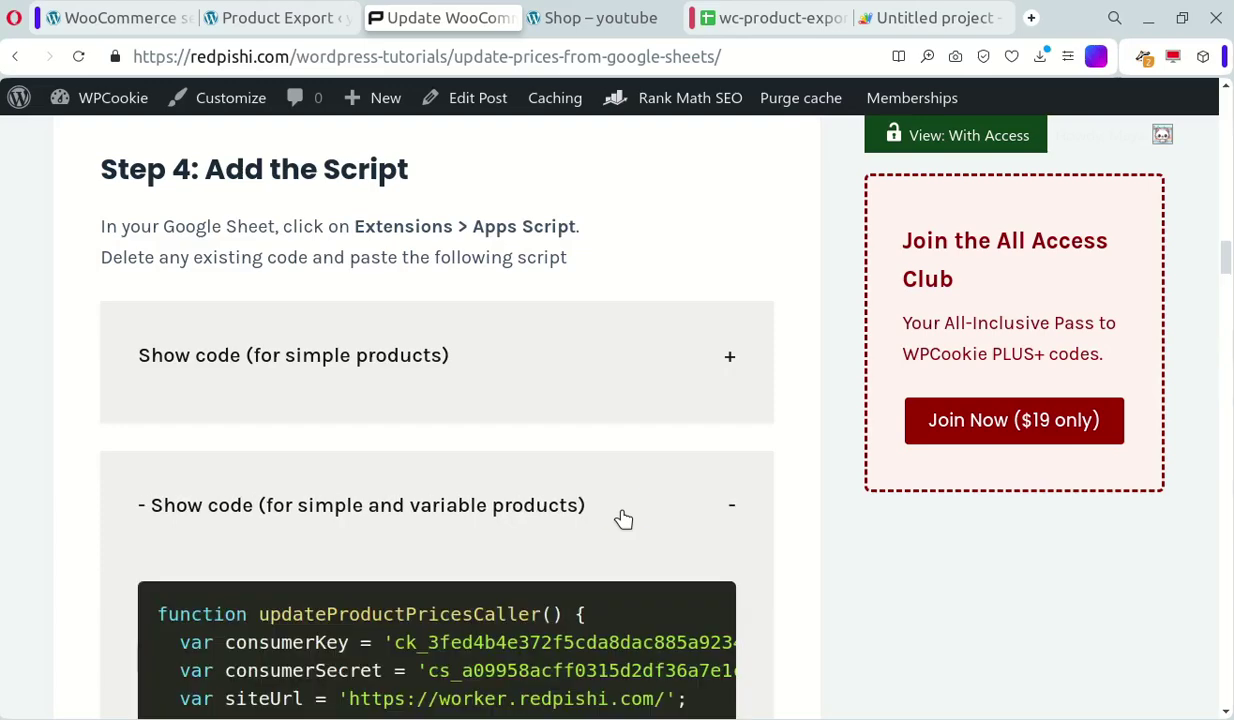
{"action": "scroll", "coordinate": [622, 515], "scroll_direction": "down", "scroll_amount": 1}
{"action": "left_click", "coordinate": [642, 391]}
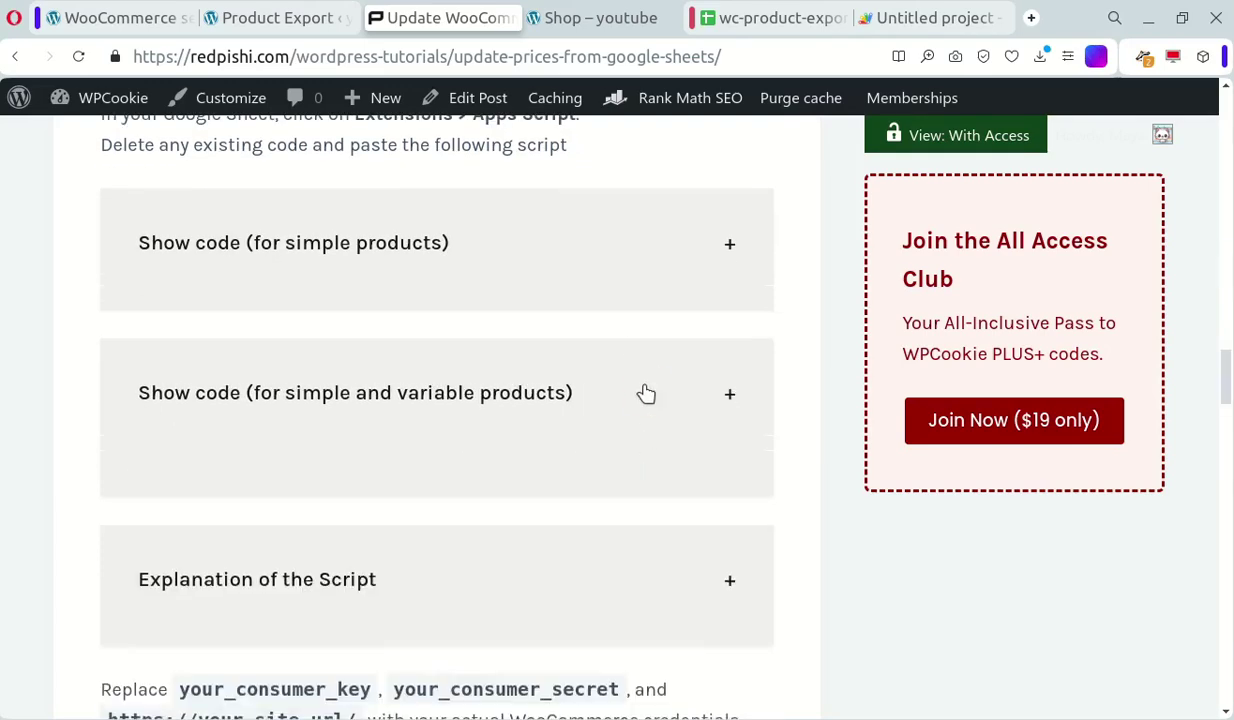
{"action": "left_click", "coordinate": [611, 264]}
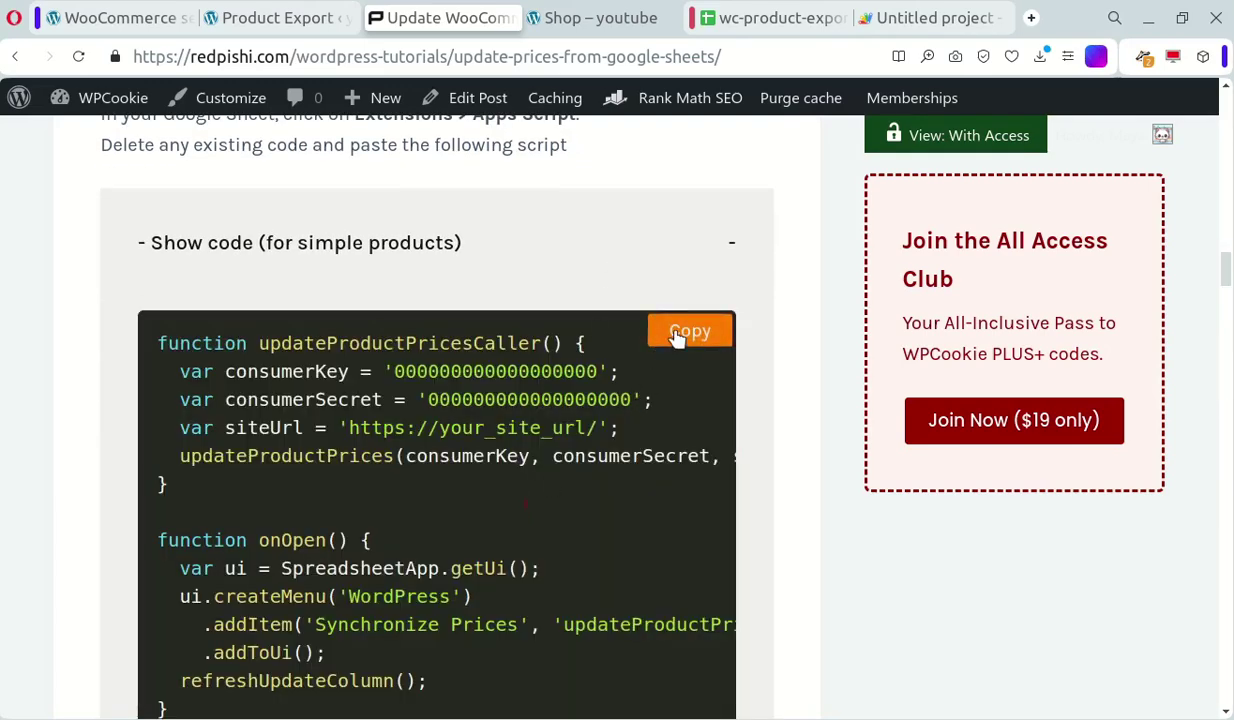
{"action": "left_click", "coordinate": [676, 336]}
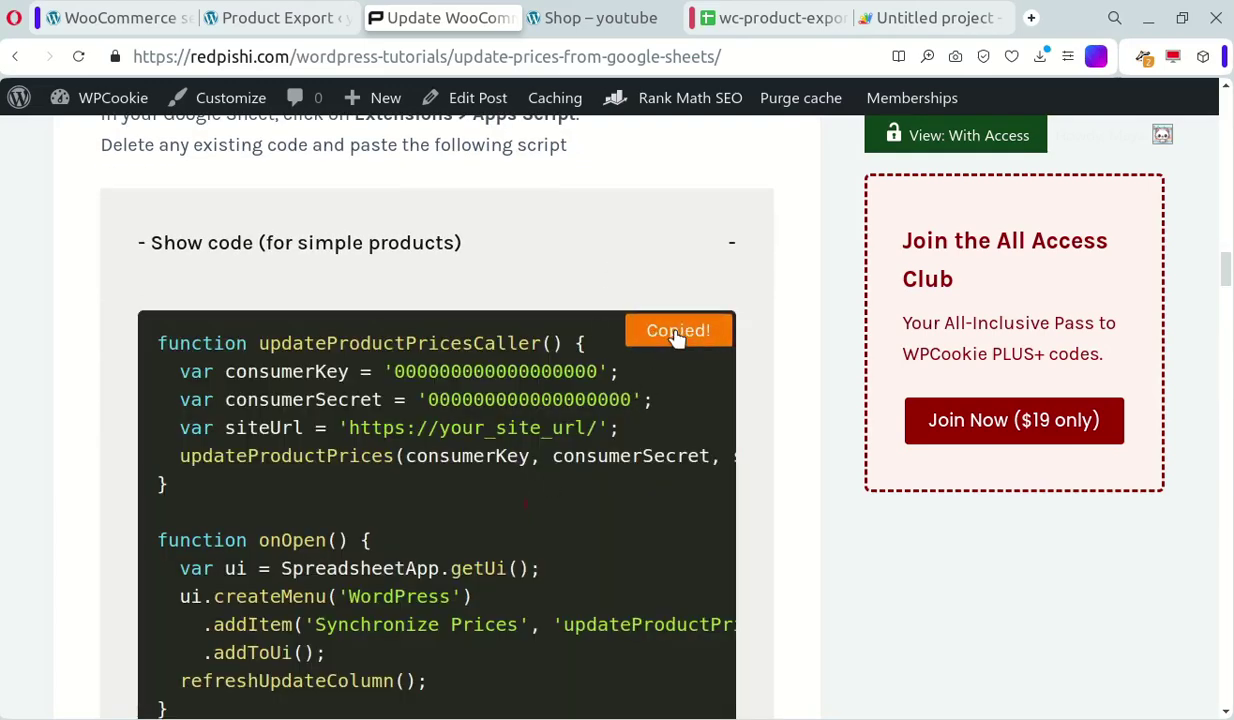
Step: Replace the default code in Code.gs with the copied script, allowing the site to read the clipboard
{"action": "left_click", "coordinate": [890, 17]}
{"action": "key", "text": "ctrl+a"}
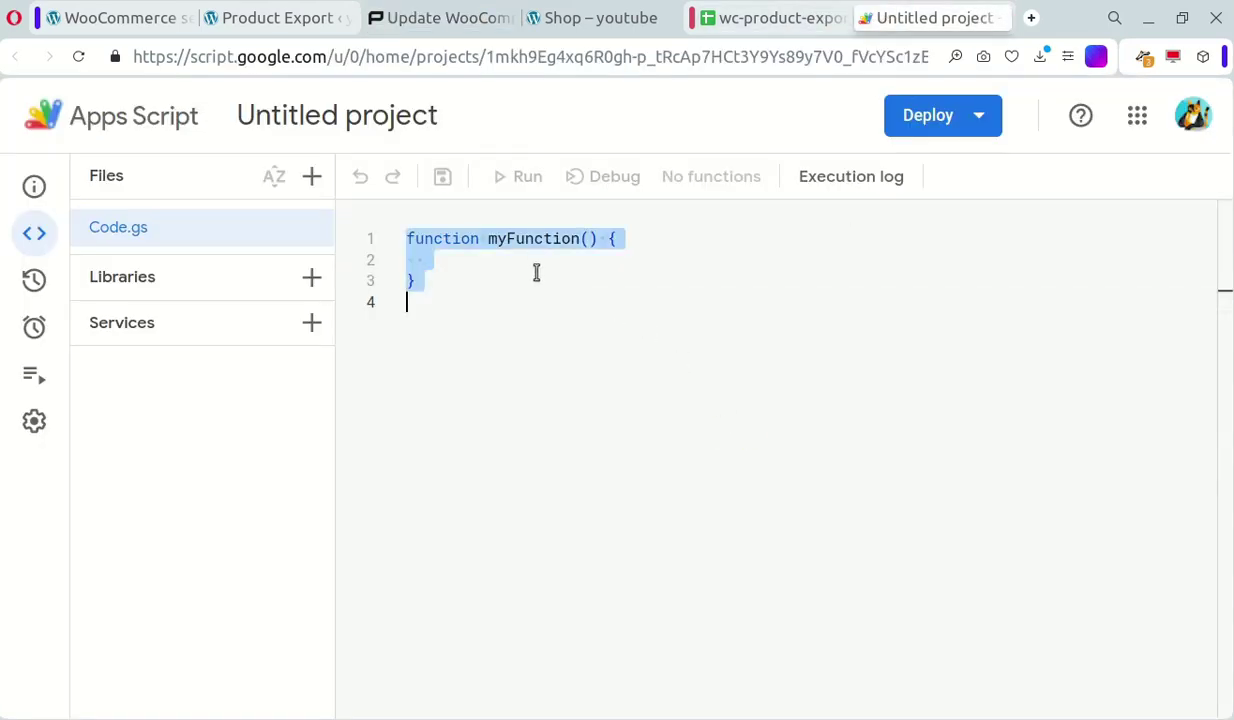
{"action": "key", "text": "BackSpace"}
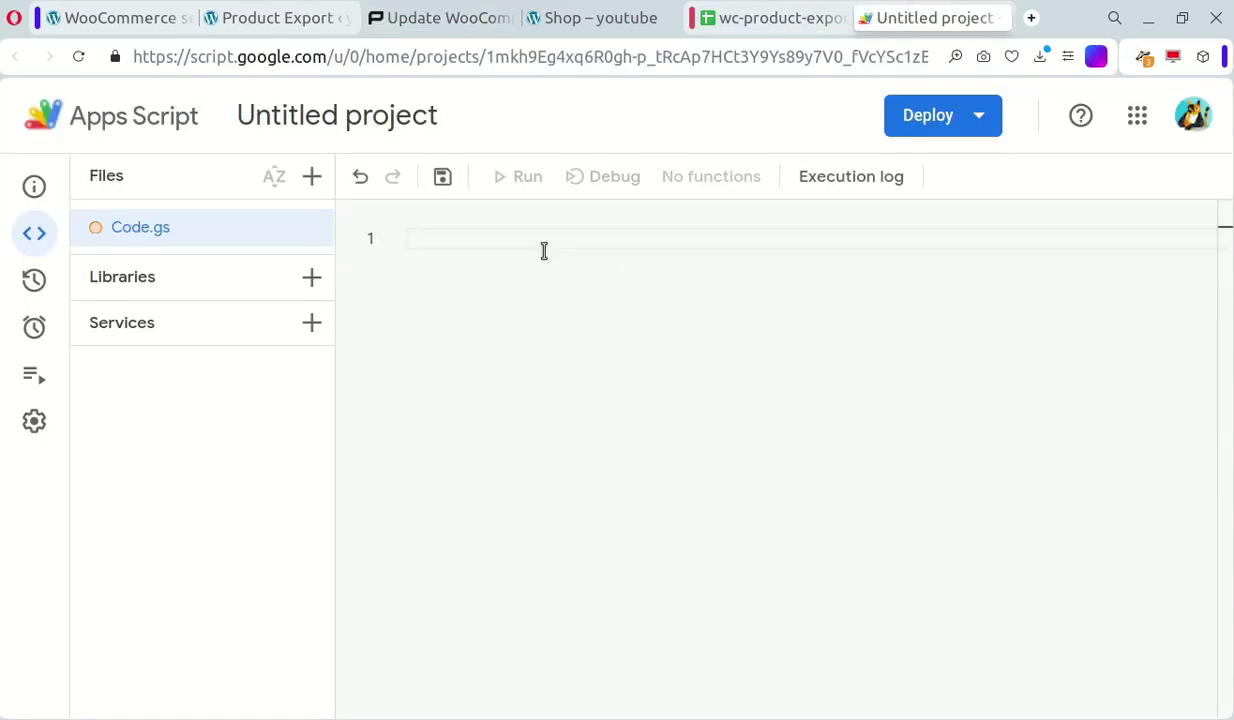
{"action": "right_click", "coordinate": [544, 250]}
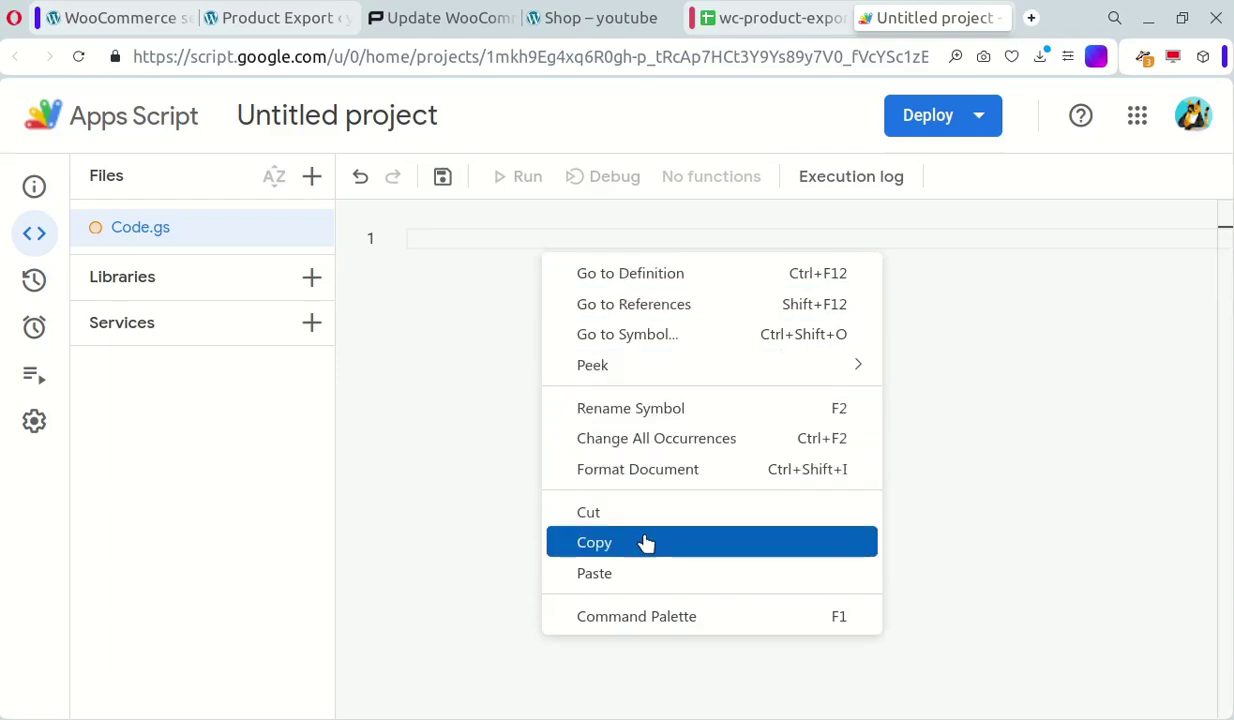
{"action": "left_click", "coordinate": [645, 570]}
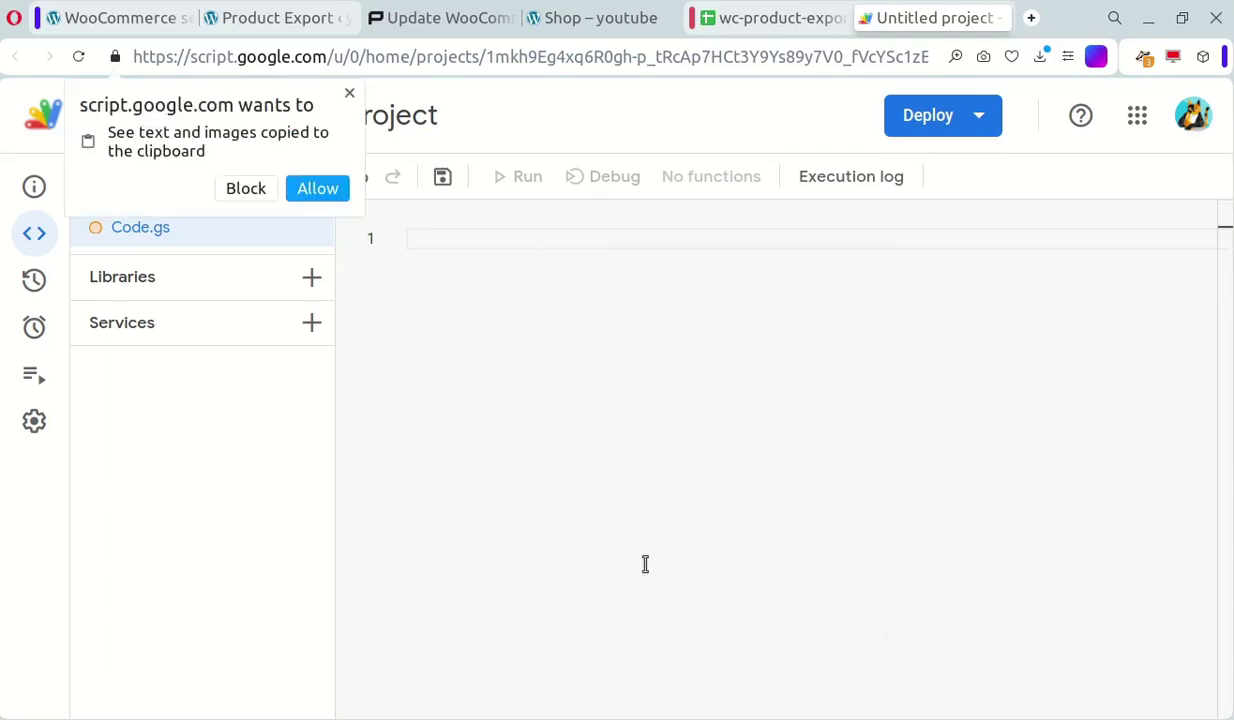
{"action": "left_click", "coordinate": [320, 196]}
Step: Copy the consumer key from the WooCommerce key details and paste it over the consumerKey placeholder in the script
{"action": "scroll", "coordinate": [740, 414], "scroll_direction": "up", "scroll_amount": 4}
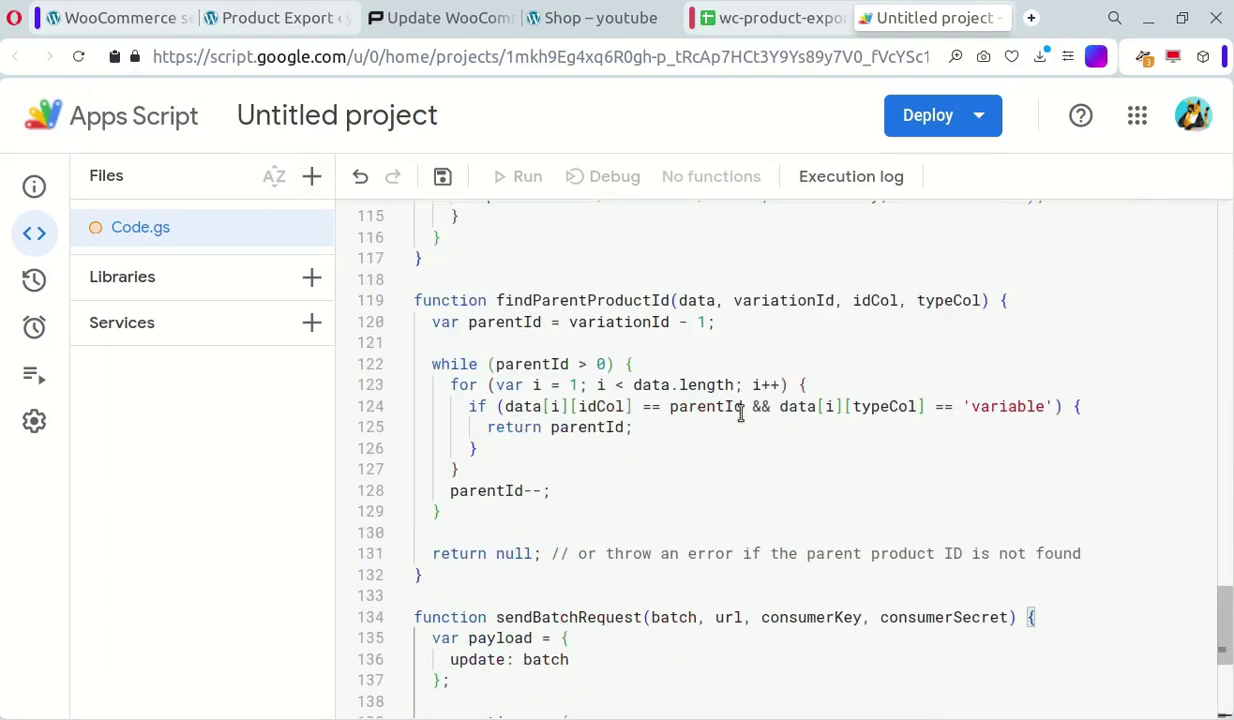
{"action": "scroll", "coordinate": [740, 414], "scroll_direction": "up", "scroll_amount": 12}
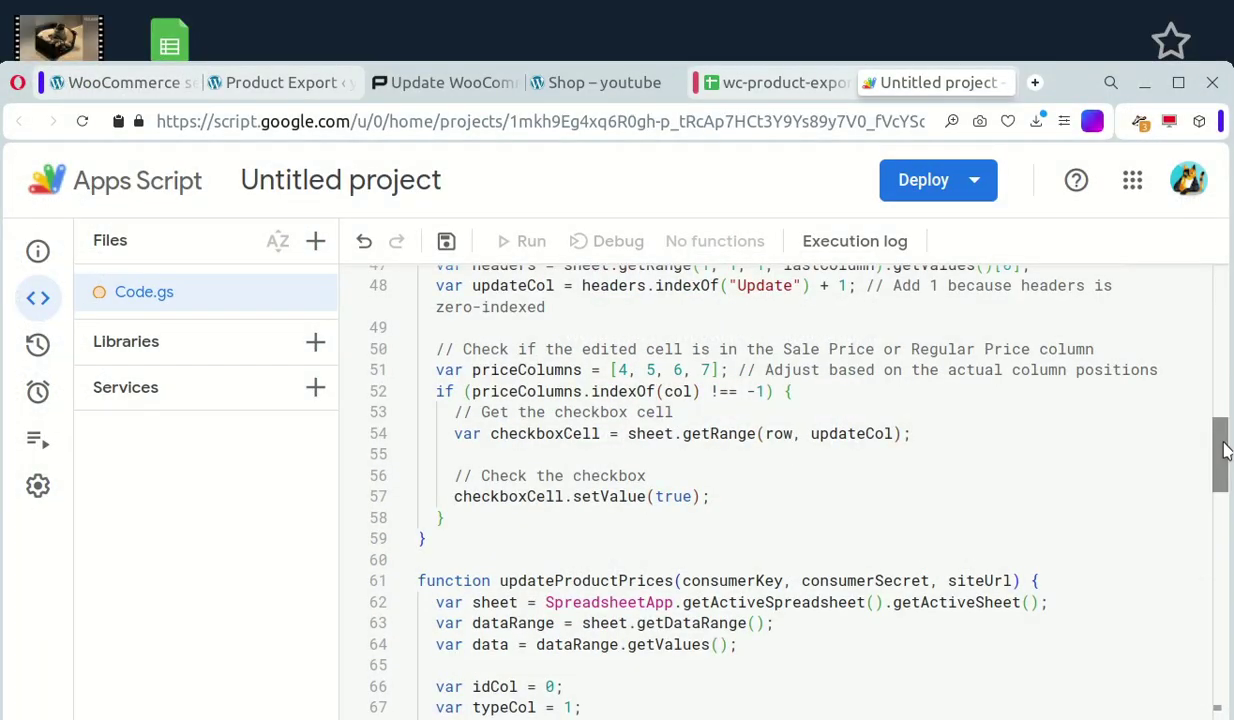
{"action": "scroll", "coordinate": [1141, 440], "scroll_direction": "up", "scroll_amount": 8}
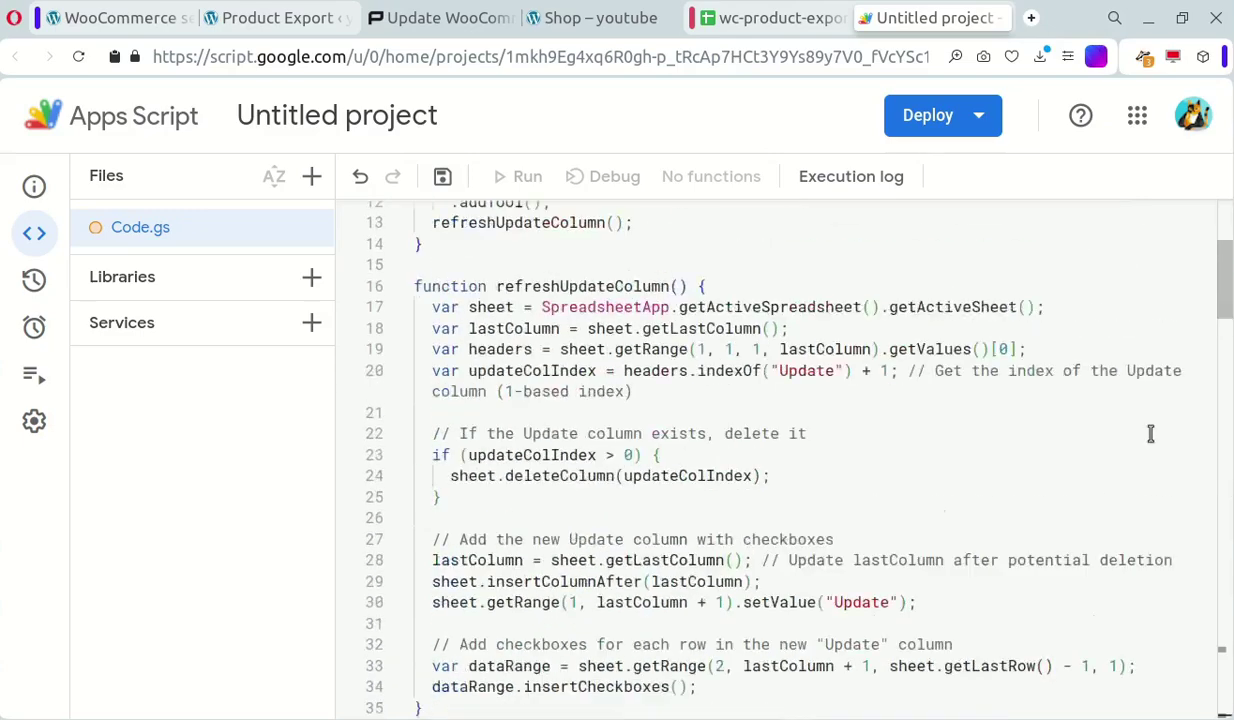
{"action": "key", "text": "ctrl+plus"}
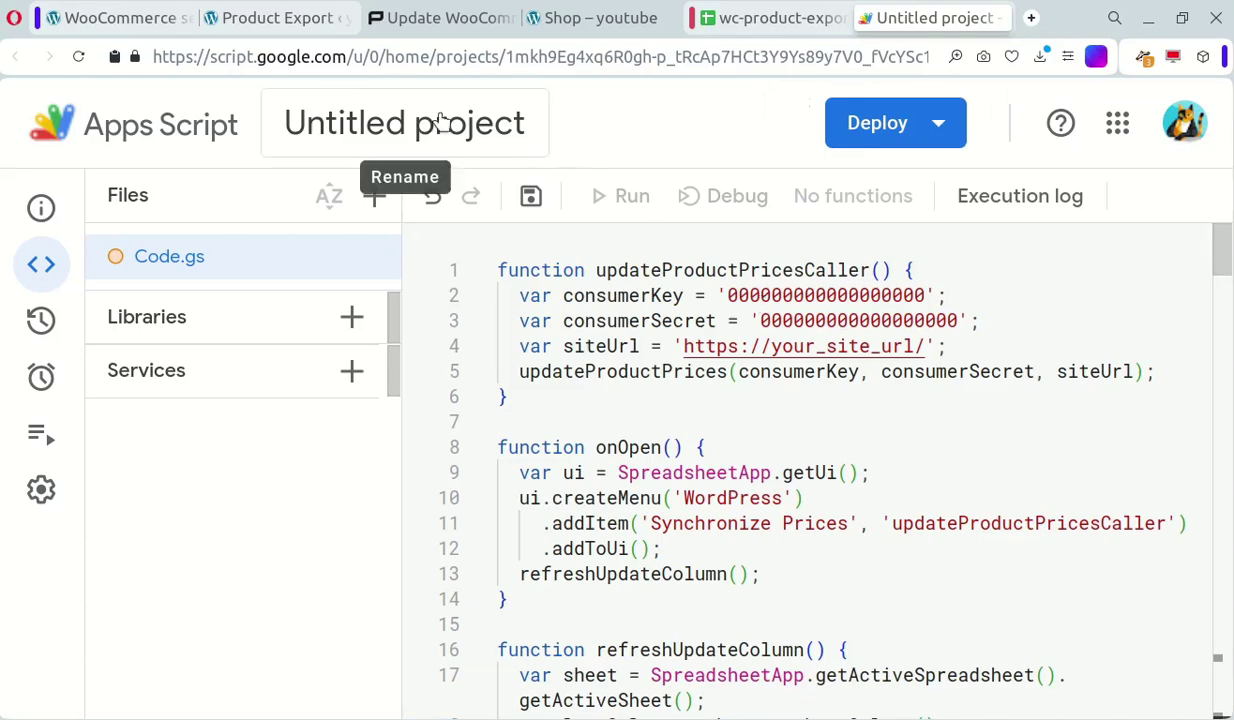
{"action": "left_click", "coordinate": [143, 12]}
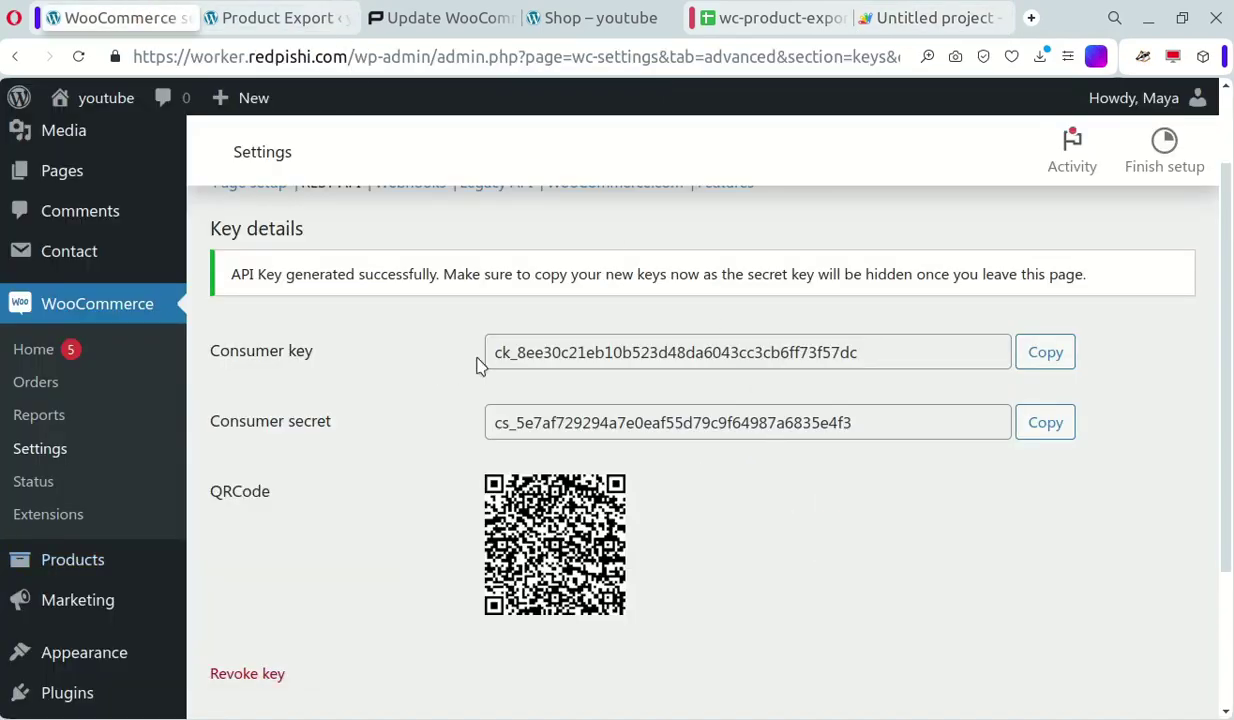
{"action": "left_click", "coordinate": [1046, 360]}
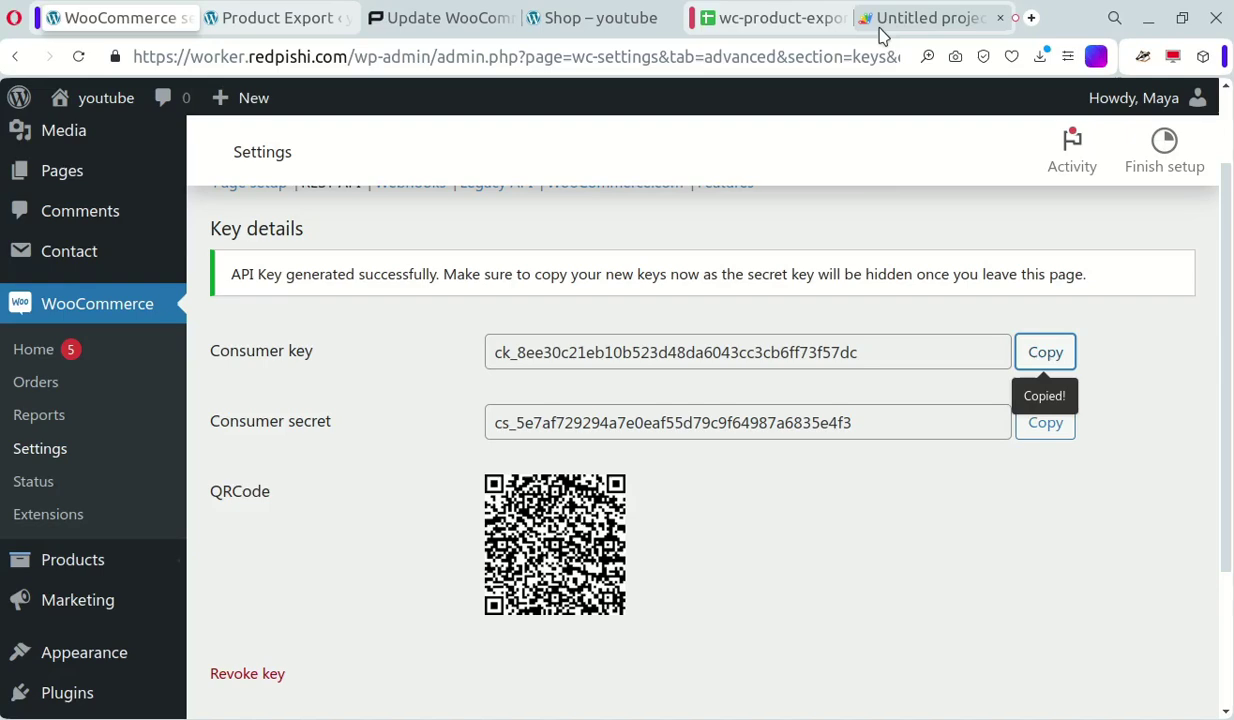
{"action": "left_click", "coordinate": [925, 18]}
{"action": "left_click_drag", "start_coordinate": [727, 296], "coordinate": [924, 296]}
{"action": "right_click", "coordinate": [924, 296]}
{"action": "left_click", "coordinate": [573, 630]}
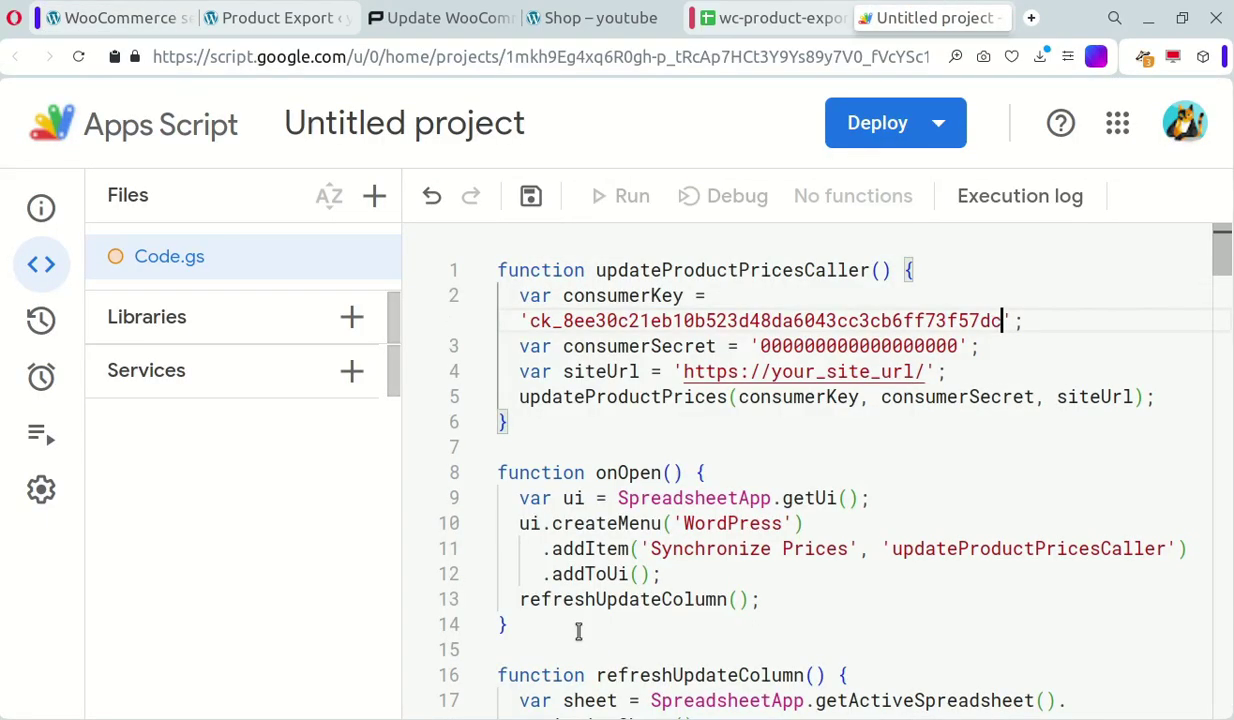
Step: Copy the consumer secret from the WooCommerce key details and paste it over the consumerSecret placeholder in the script
{"action": "left_click", "coordinate": [110, 18]}
{"action": "left_click", "coordinate": [1049, 421]}
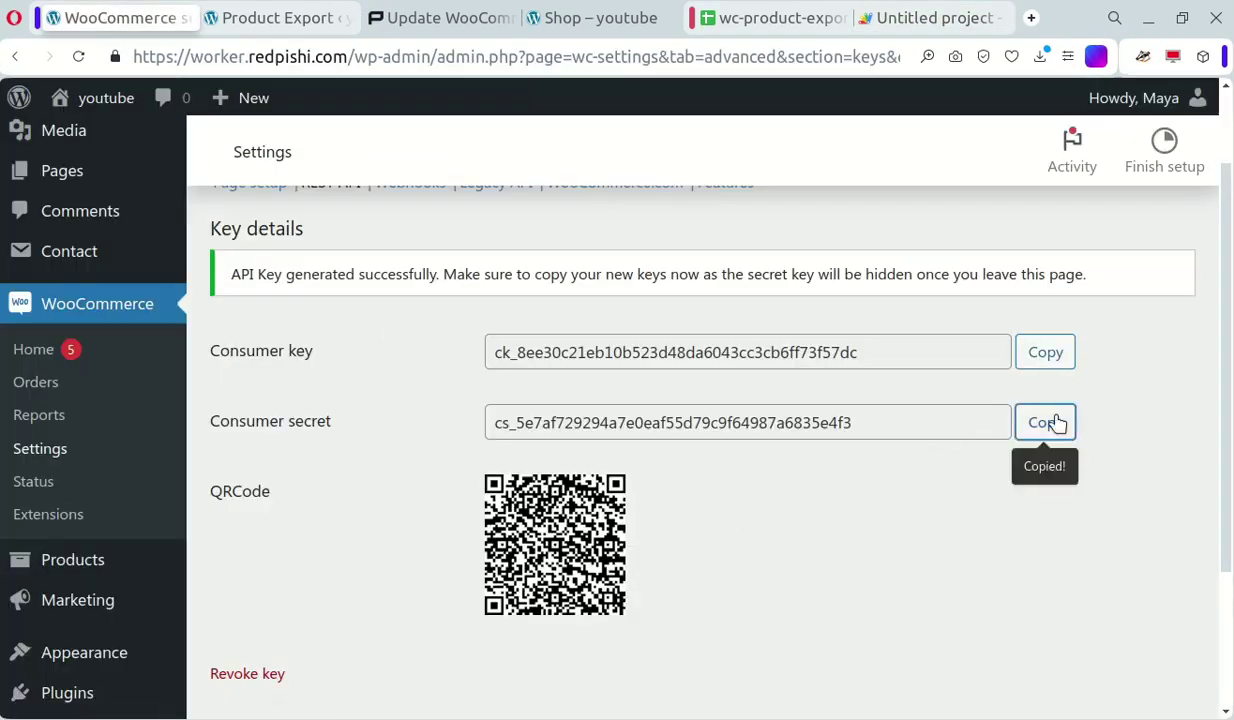
{"action": "left_click", "coordinate": [779, 18]}
{"action": "left_click", "coordinate": [900, 18]}
{"action": "left_click_drag", "start_coordinate": [740, 347], "coordinate": [950, 348]}
{"action": "right_click", "coordinate": [950, 348]}
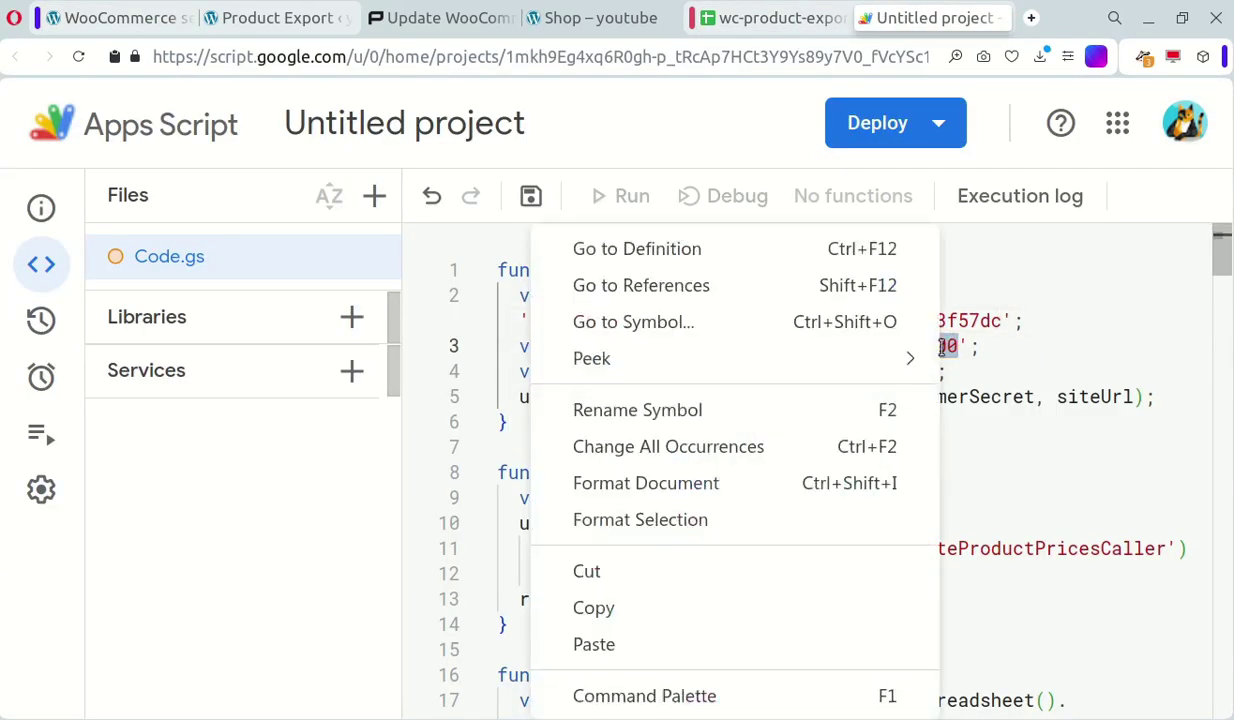
{"action": "left_click", "coordinate": [667, 642]}
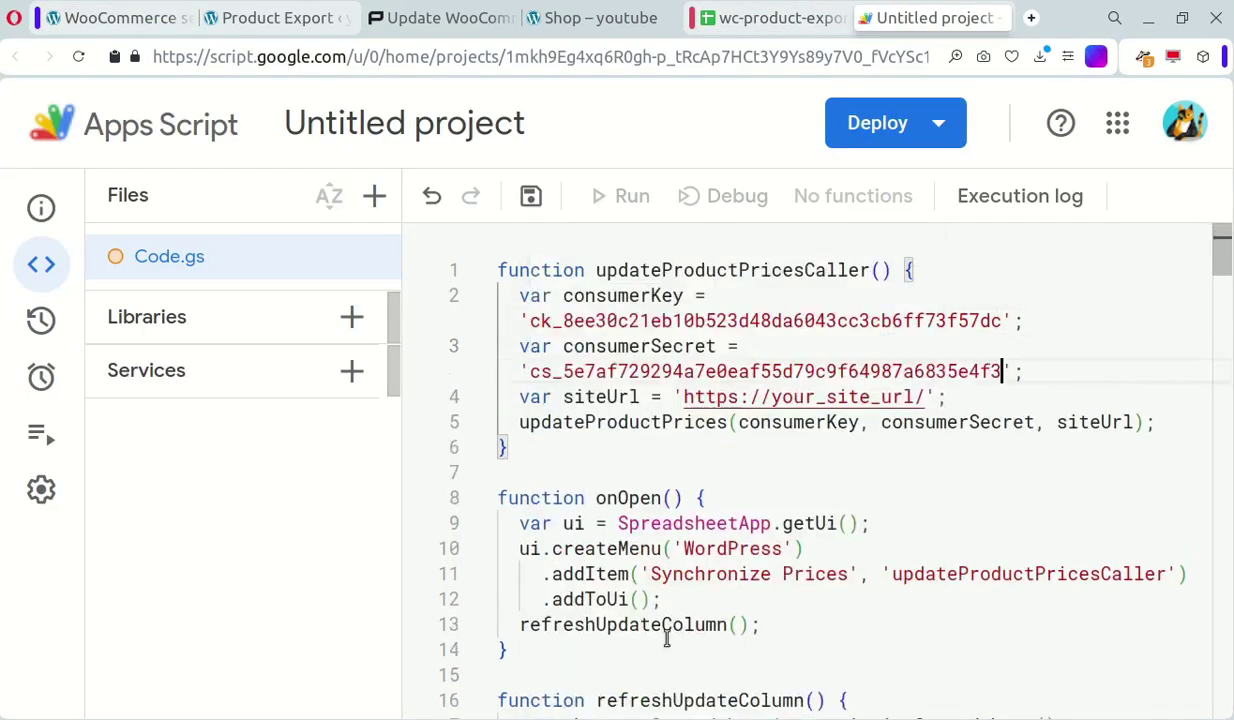
{"action": "left_click", "coordinate": [185, 22]}
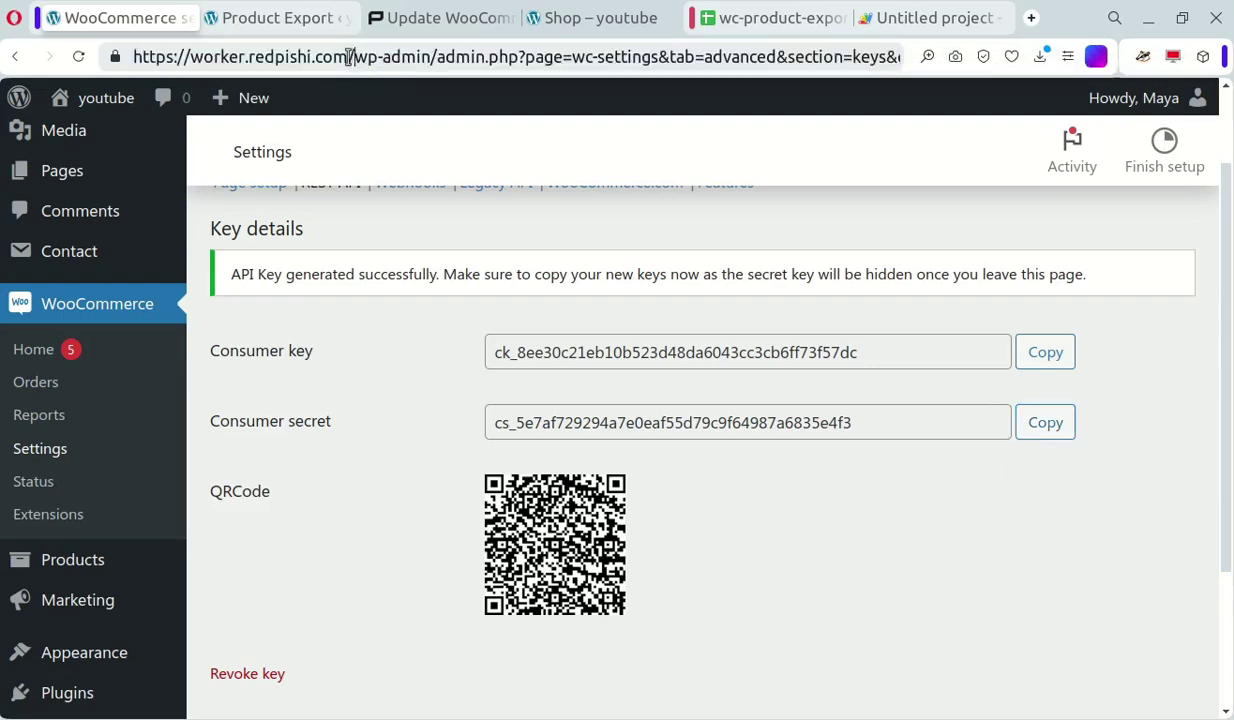
{"action": "left_click_drag", "start_coordinate": [349, 57], "coordinate": [133, 57]}
{"action": "right_click", "coordinate": [230, 57]}
{"action": "left_click", "coordinate": [278, 129]}
{"action": "left_click", "coordinate": [925, 18]}
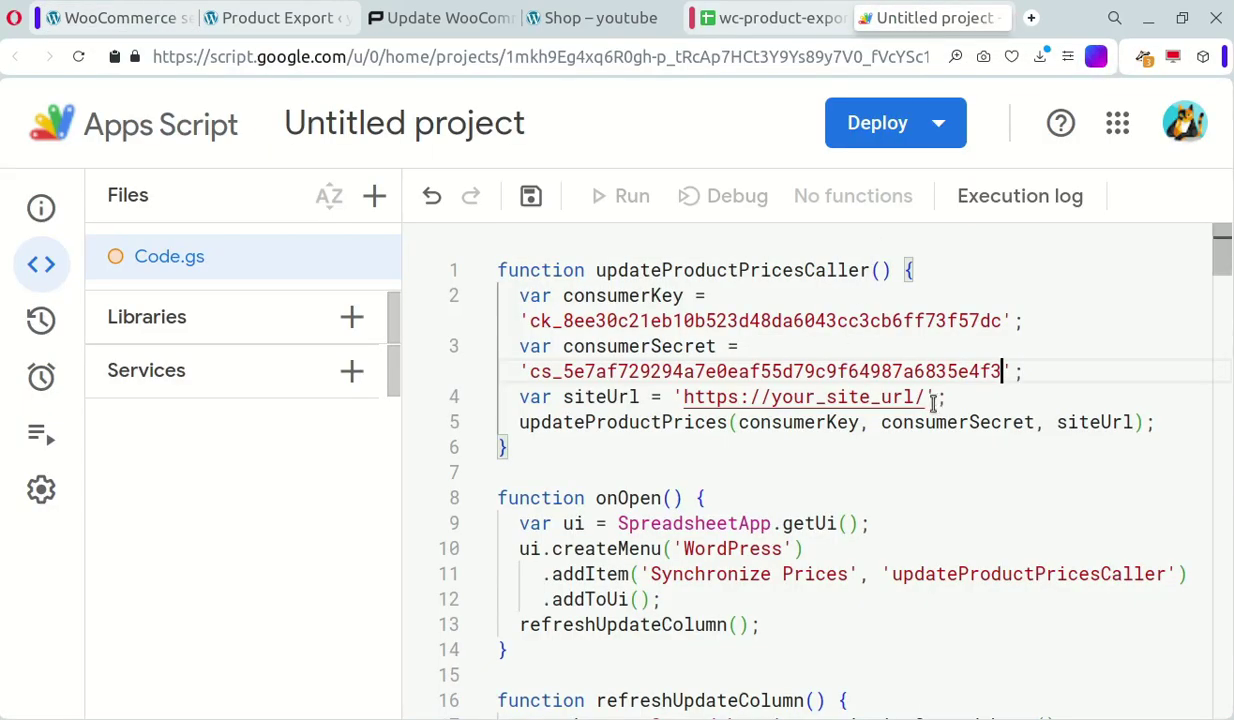
{"action": "left_click_drag", "start_coordinate": [926, 397], "coordinate": [683, 397]}
{"action": "right_click", "coordinate": [683, 397]}
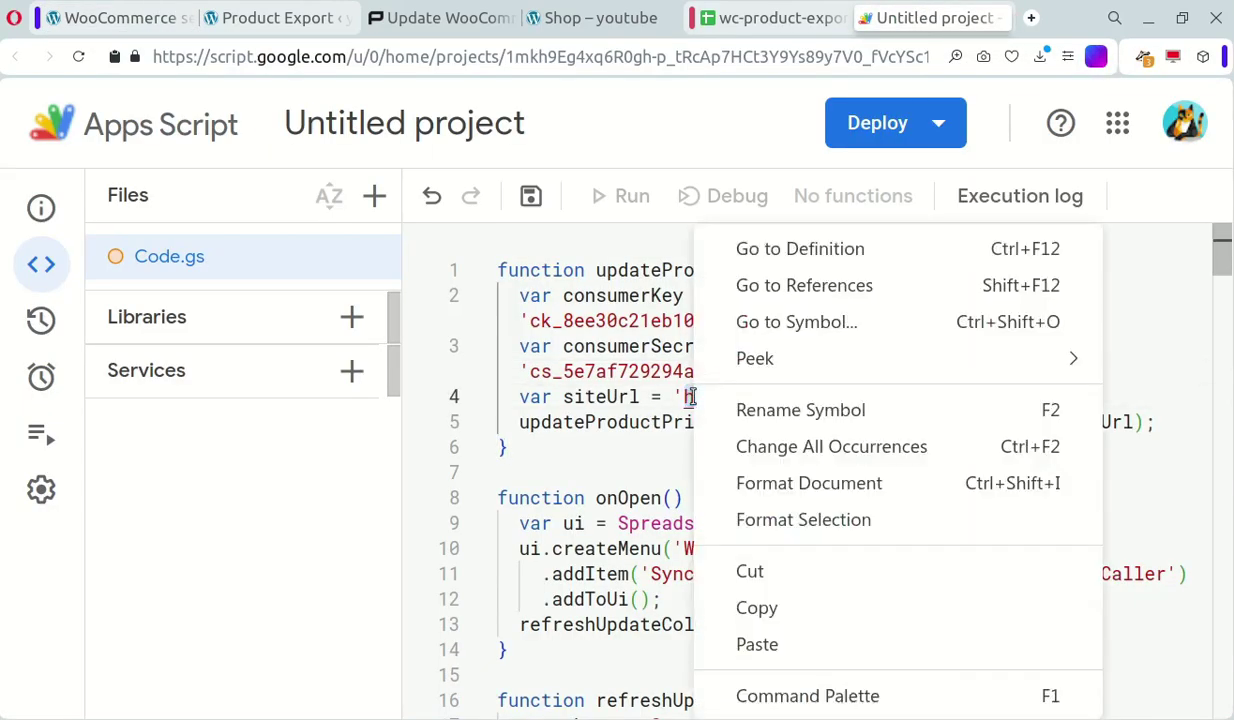
{"action": "left_click", "coordinate": [743, 645]}
{"action": "left_click", "coordinate": [530, 199]}
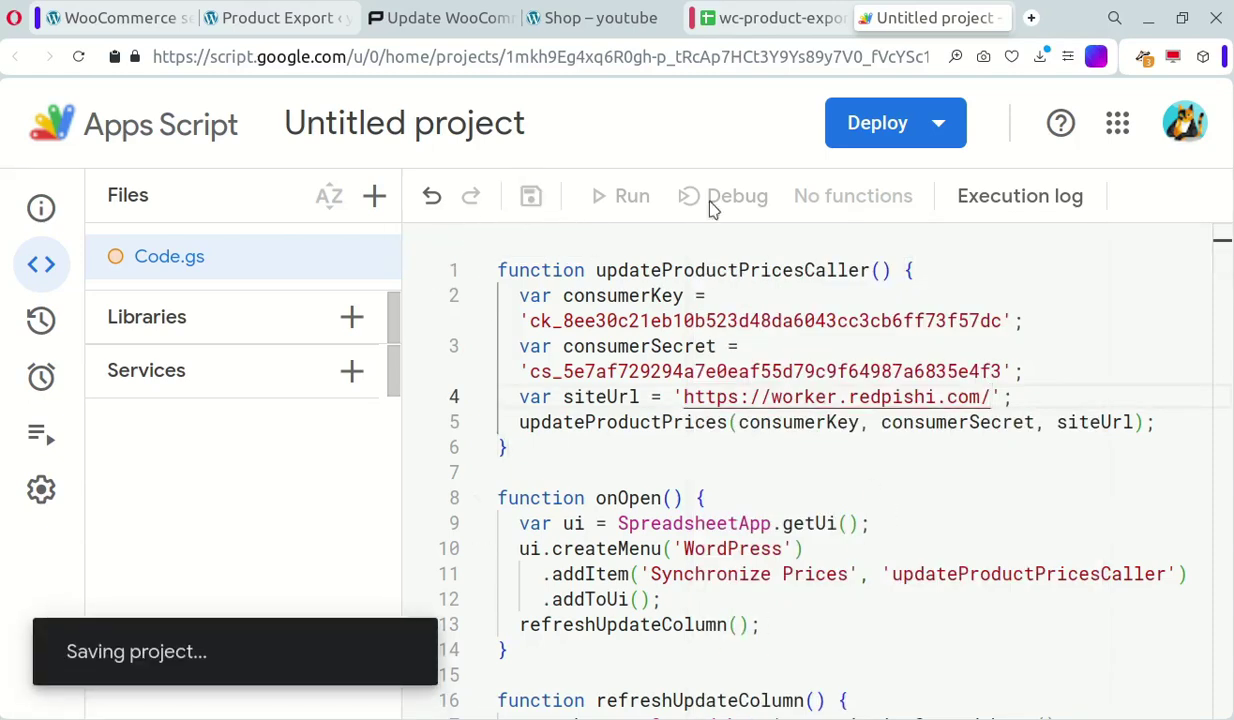
Step: Start a new deployment of the script and select Web app as its type
{"action": "left_click", "coordinate": [936, 122]}
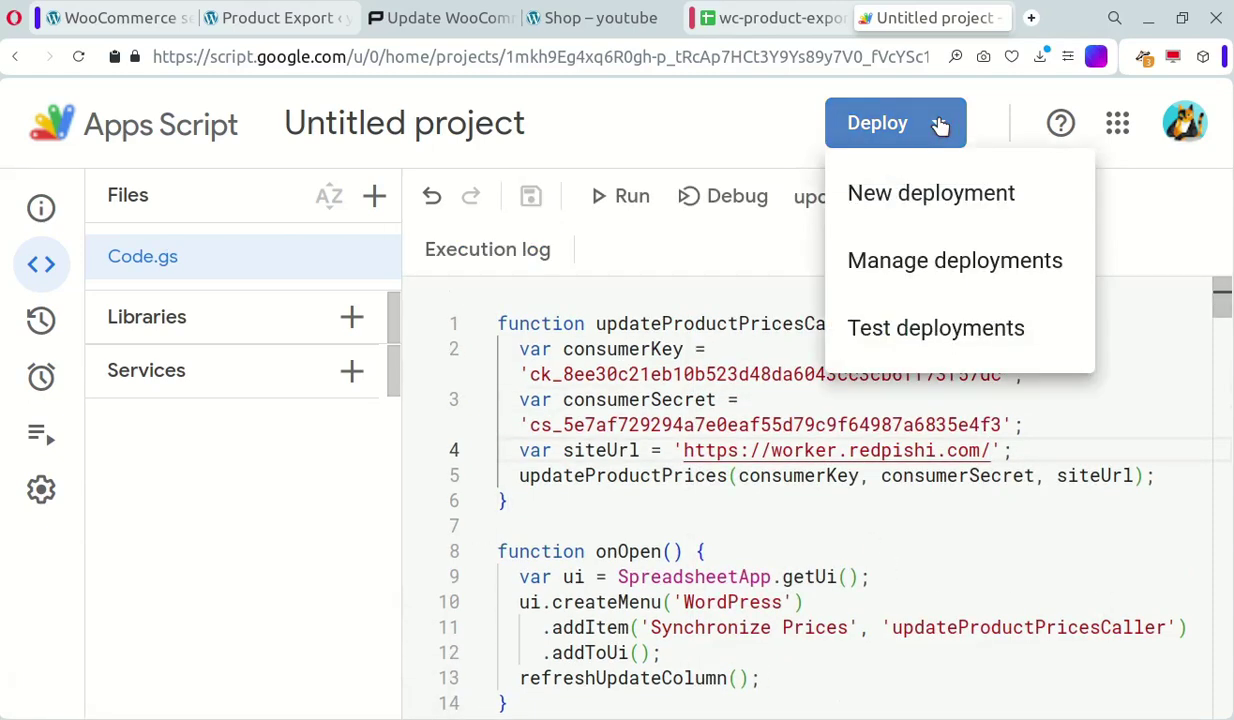
{"action": "left_click", "coordinate": [938, 196]}
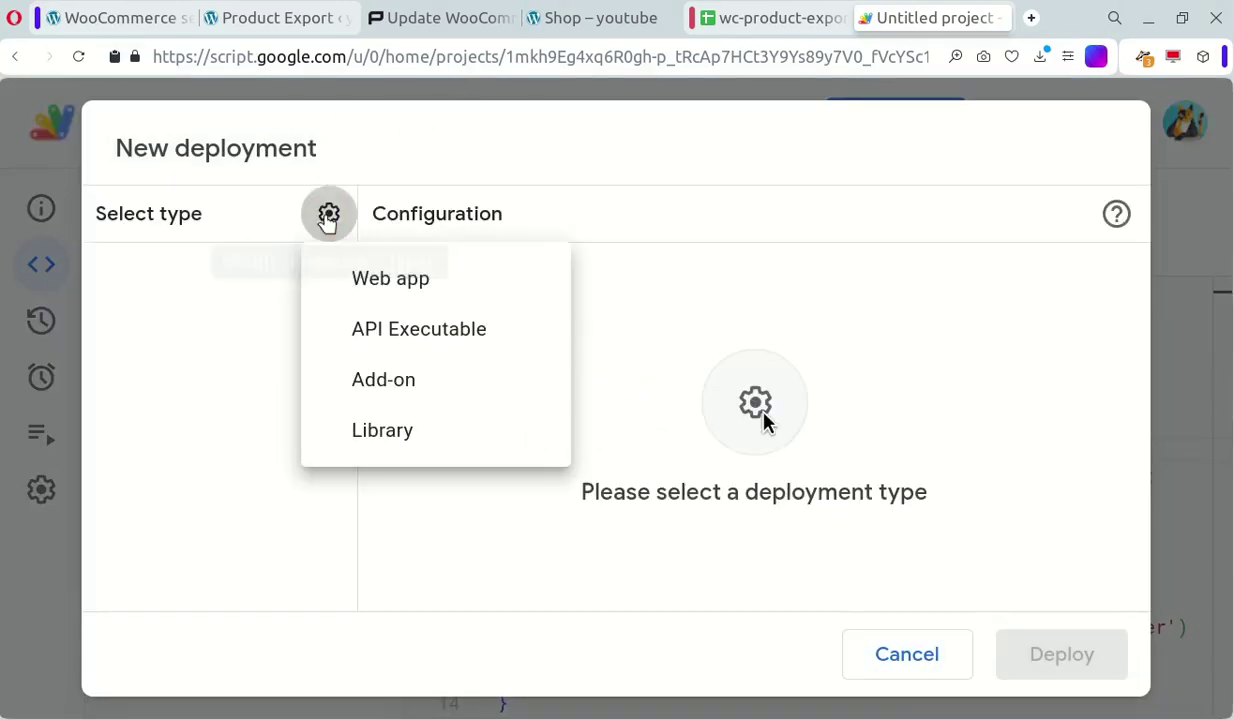
{"action": "left_click", "coordinate": [471, 282]}
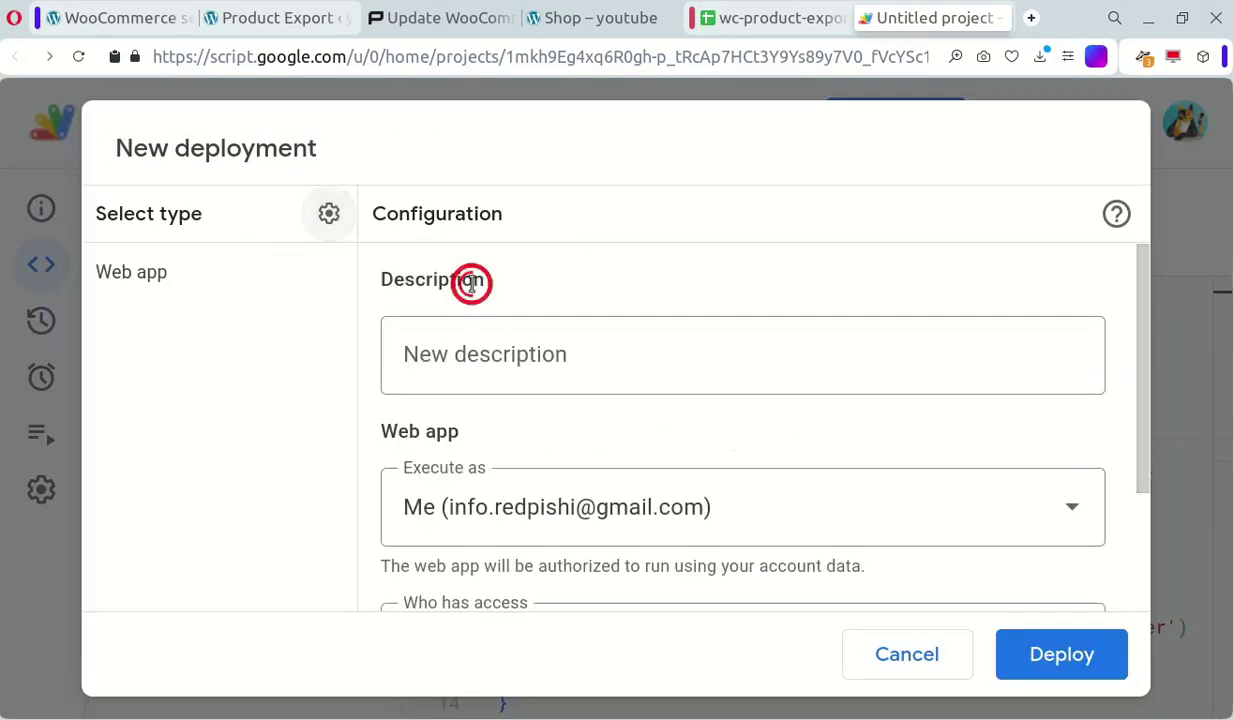
Step: Describe the new web app deployment as "Youtube 1" and deploy it
{"action": "left_click", "coordinate": [471, 355]}
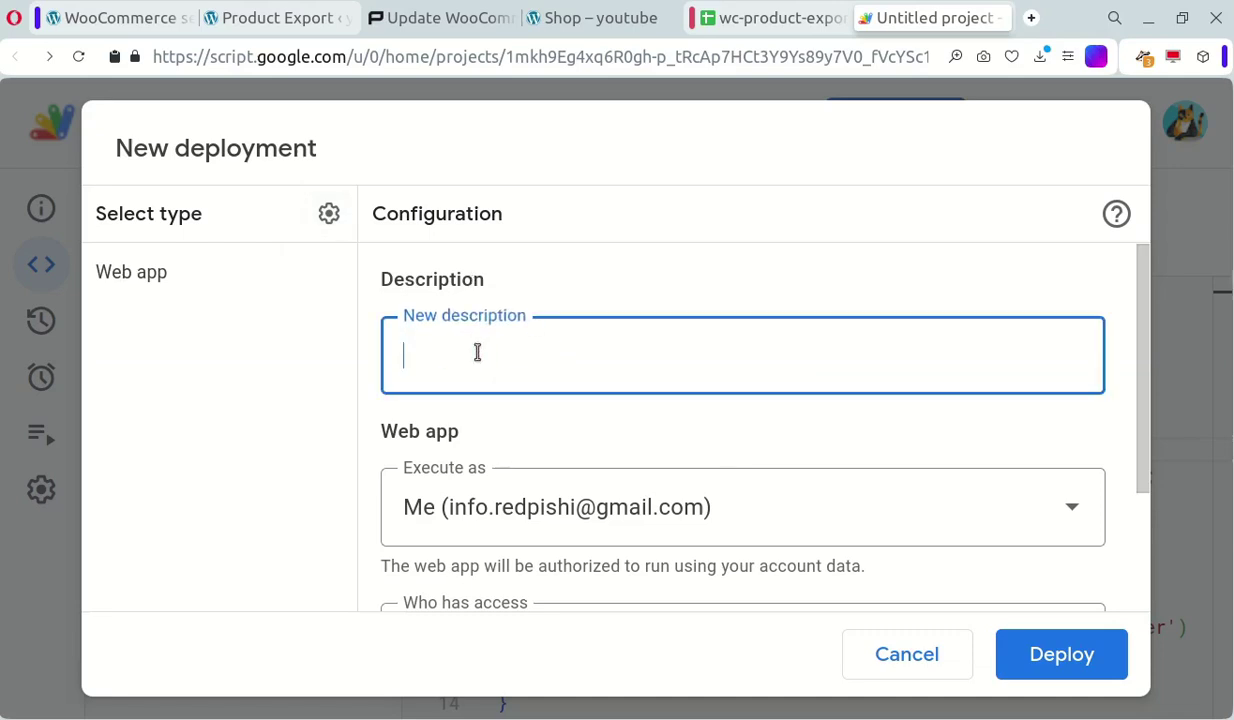
{"action": "type", "text": "Youtube 1"}
{"action": "scroll", "coordinate": [1016, 515], "scroll_direction": "down", "scroll_amount": 3}
{"action": "scroll", "coordinate": [1016, 515], "scroll_direction": "up", "scroll_amount": 3}
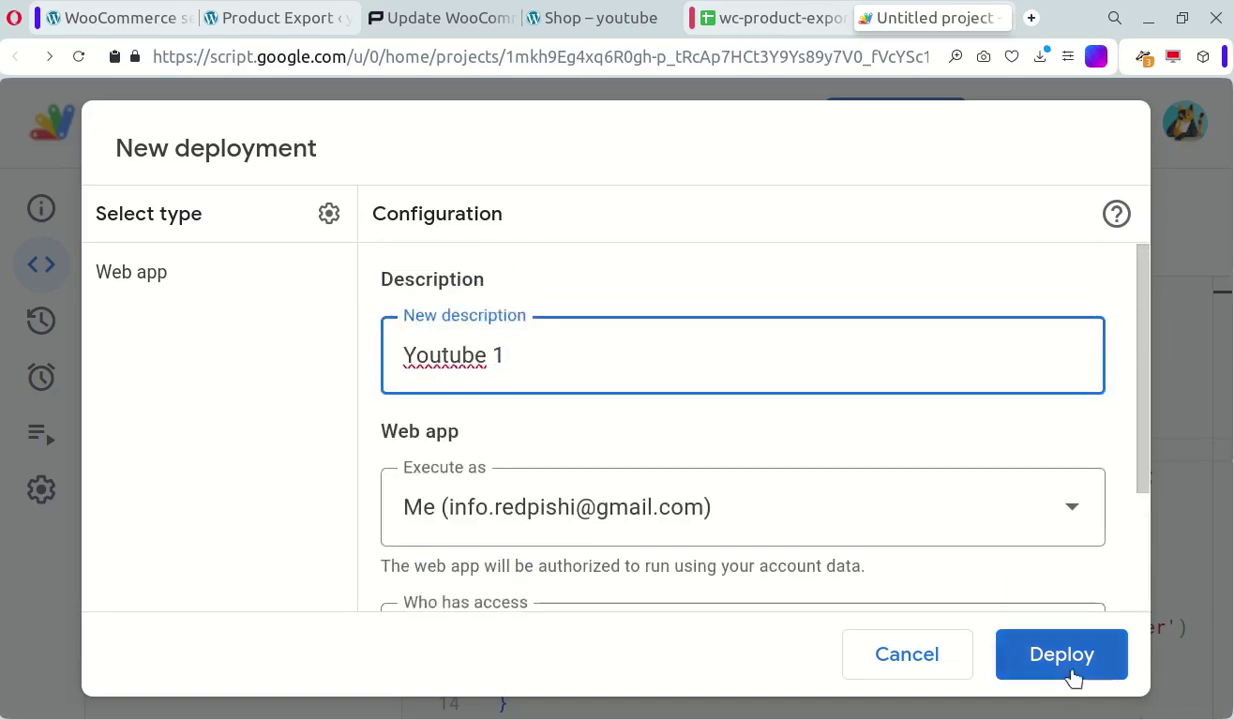
{"action": "left_click", "coordinate": [1067, 665]}
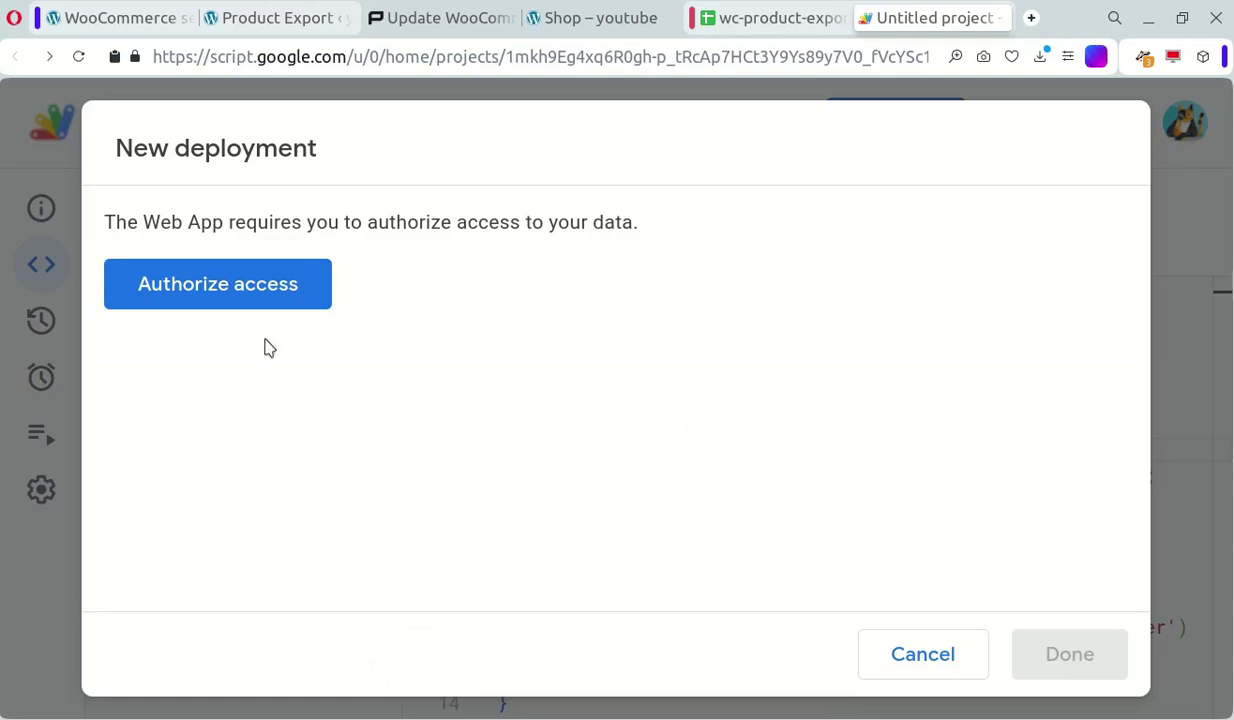
Step: Authorize the web app with the Google account, proceed past the unverified-app warning, allow the requested access, and finish the deployment
{"action": "left_click", "coordinate": [279, 308]}
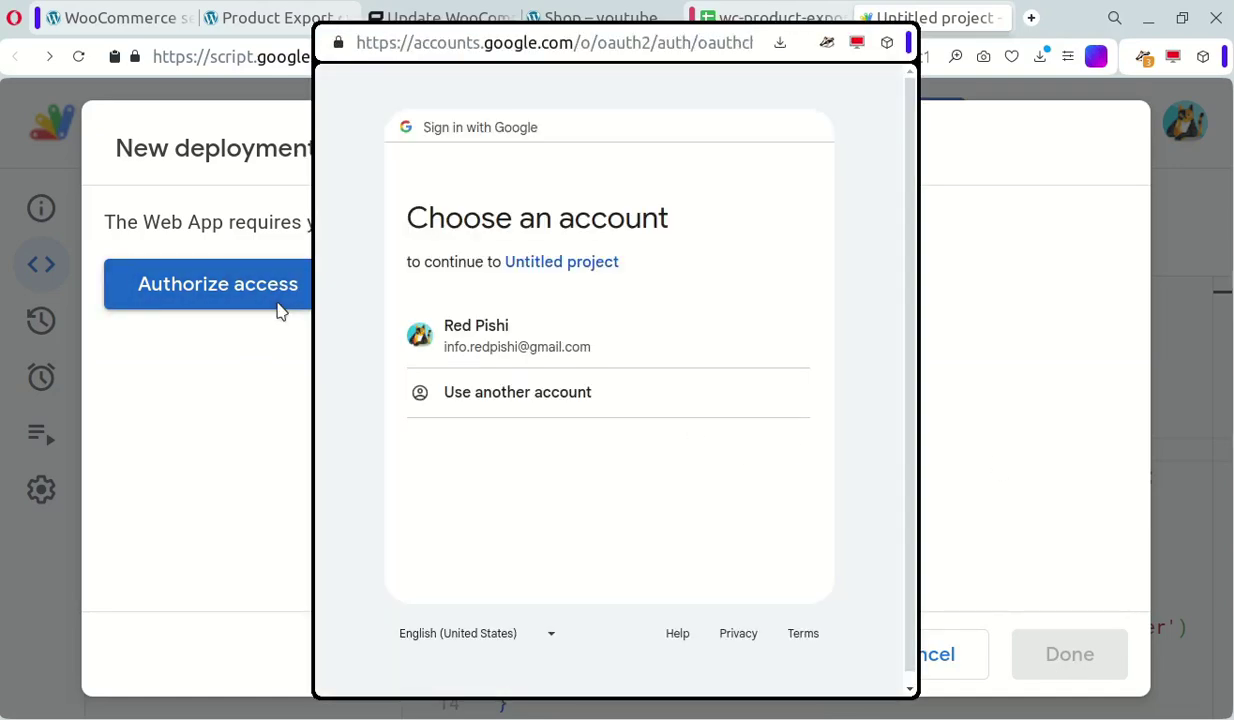
{"action": "left_click", "coordinate": [671, 356]}
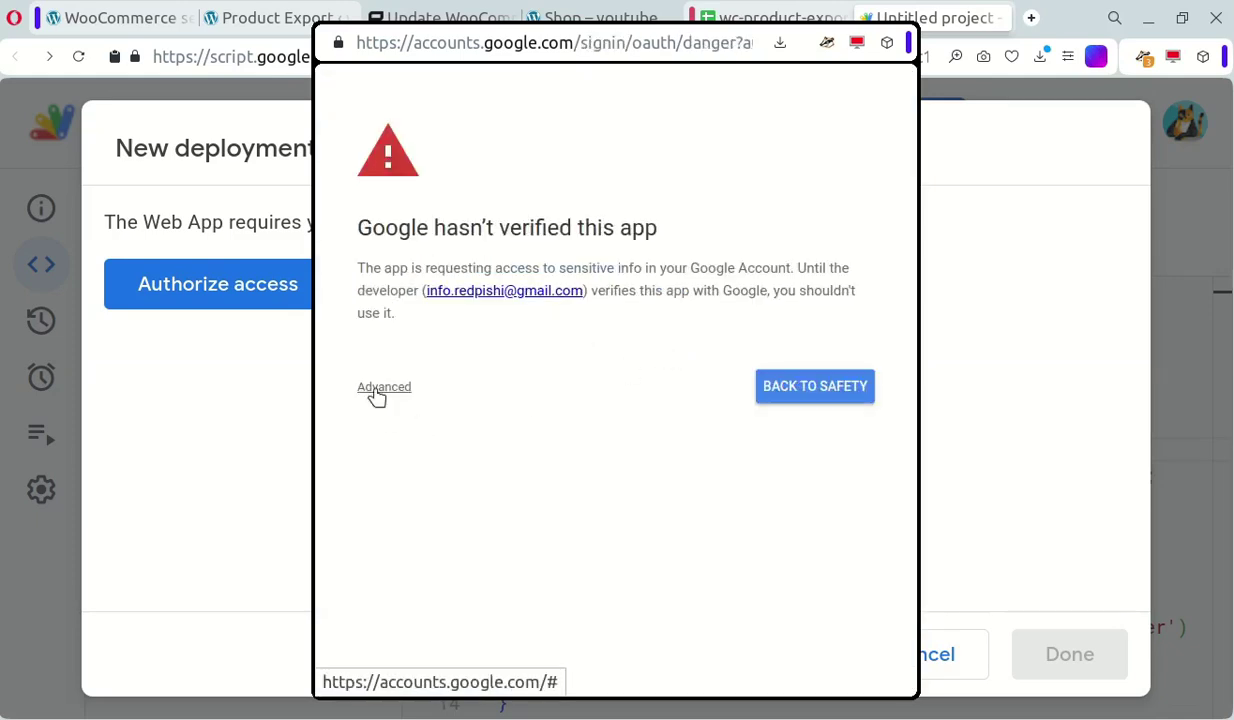
{"action": "left_click", "coordinate": [375, 390]}
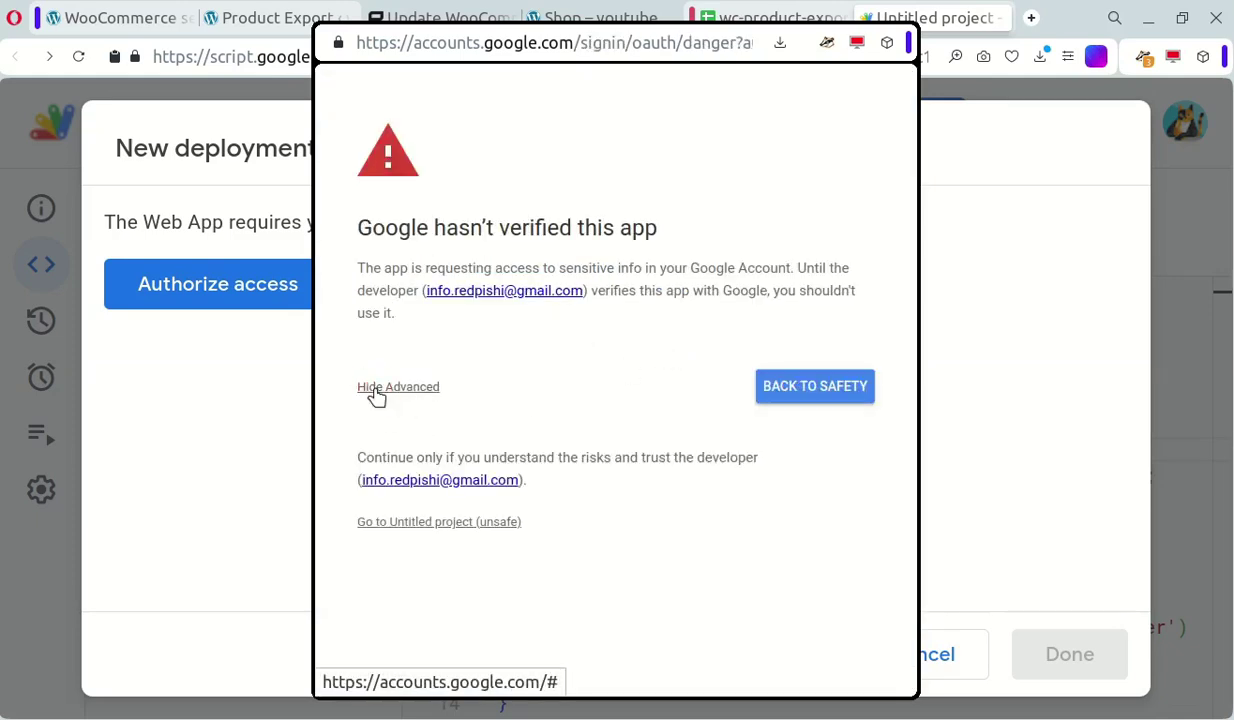
{"action": "left_click", "coordinate": [433, 522]}
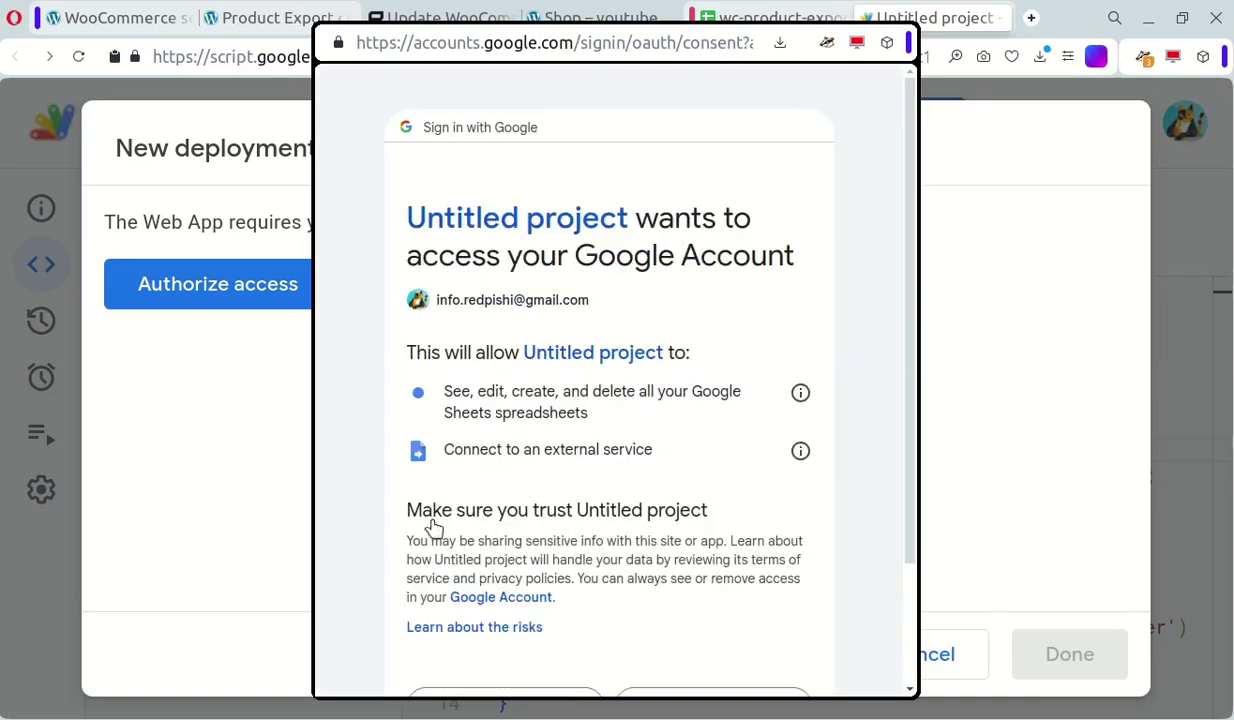
{"action": "scroll", "coordinate": [560, 490], "scroll_direction": "down", "scroll_amount": 3}
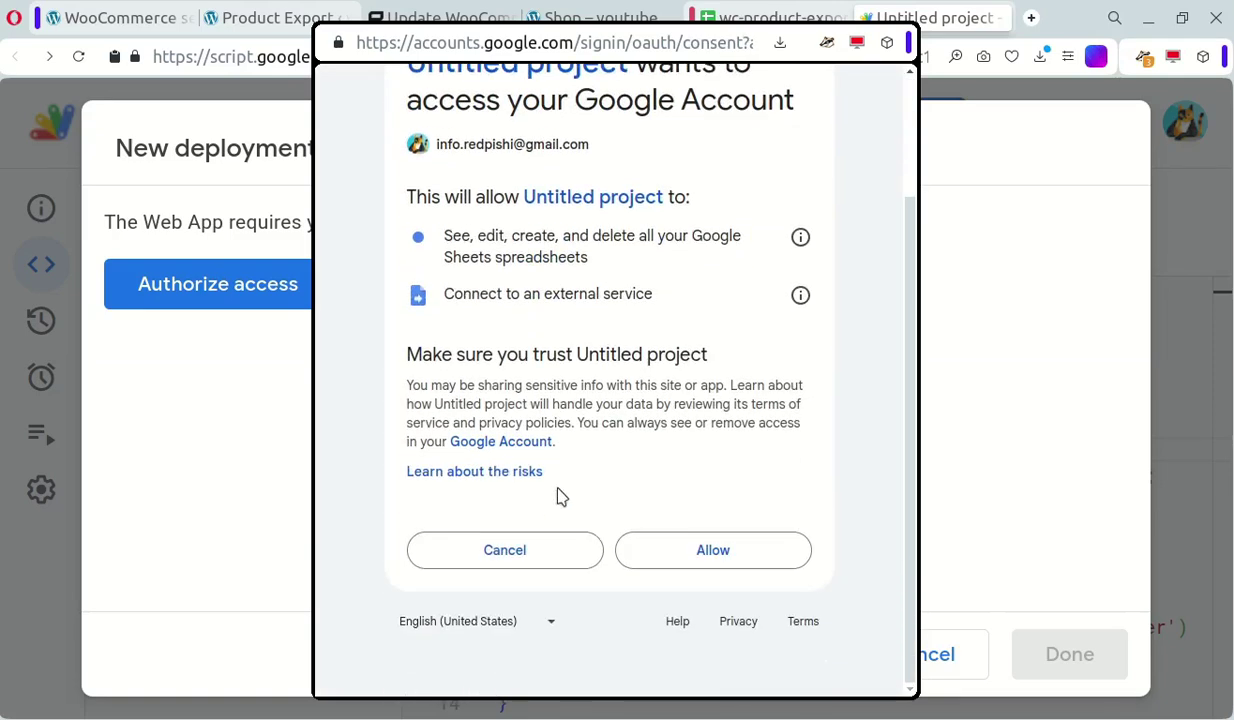
{"action": "left_click", "coordinate": [753, 563]}
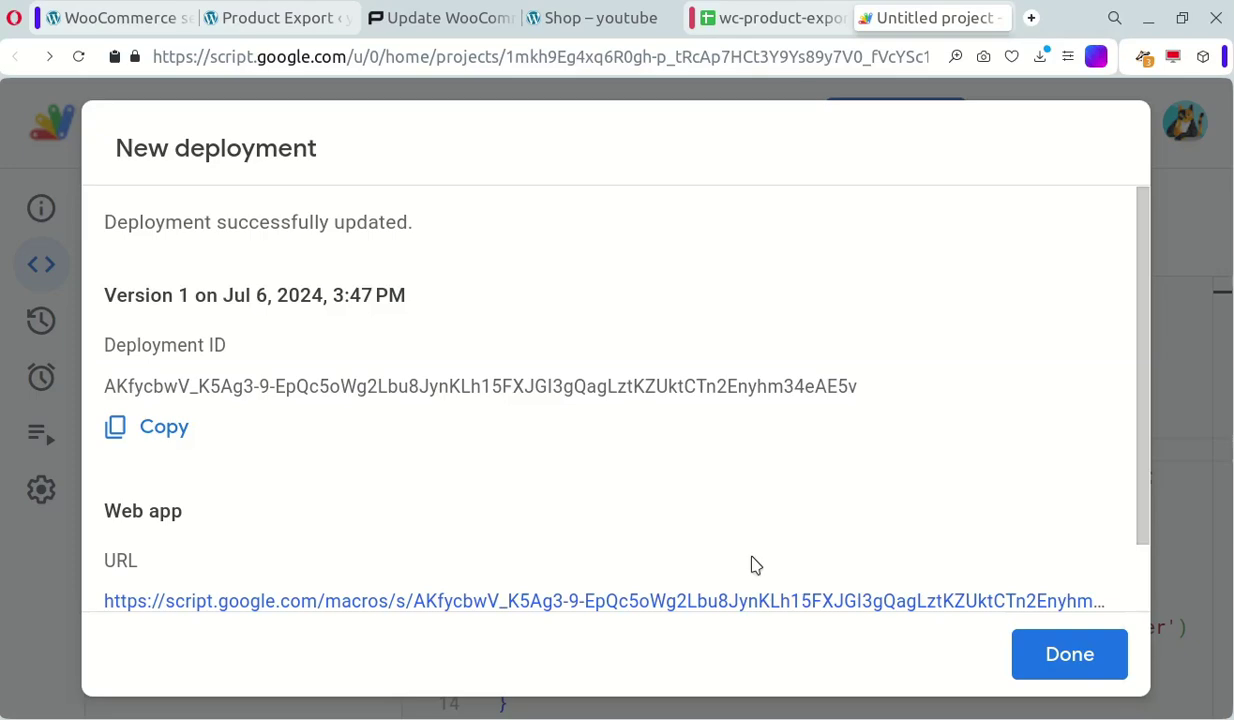
{"action": "left_click", "coordinate": [1025, 656]}
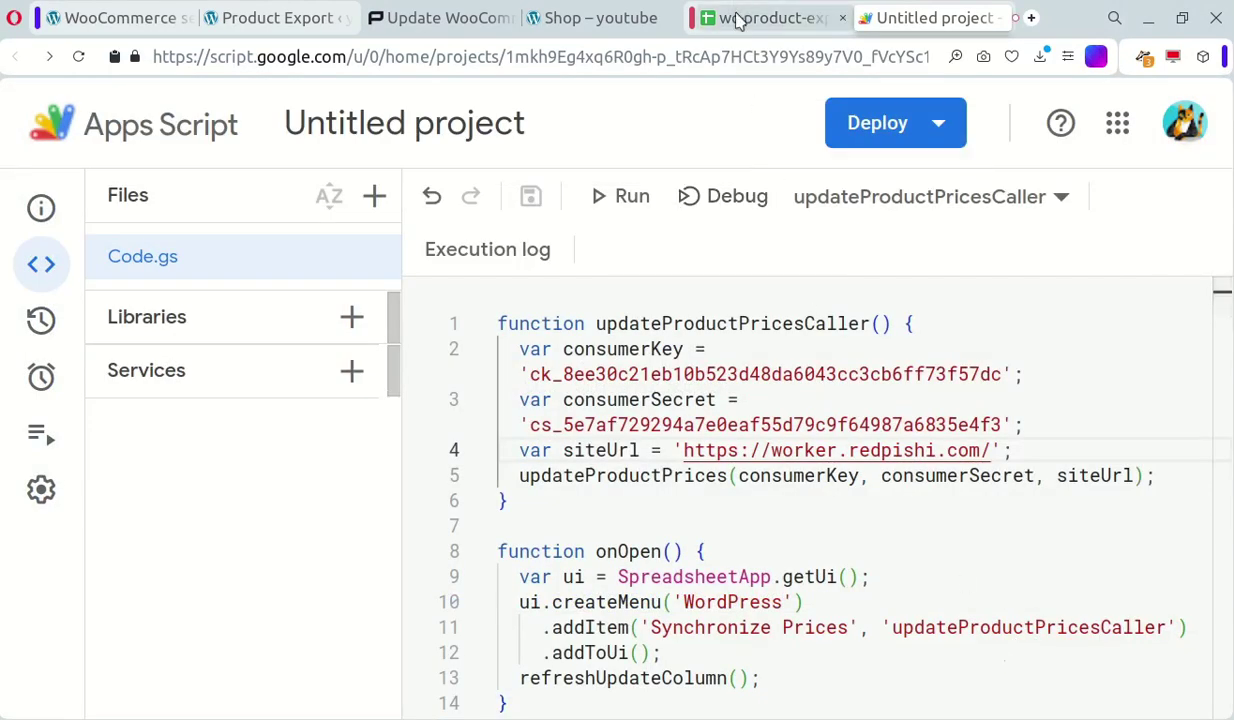
Step: Switch to the product export spreadsheet, rename it as youtube, and reload it
{"action": "left_click", "coordinate": [745, 18]}
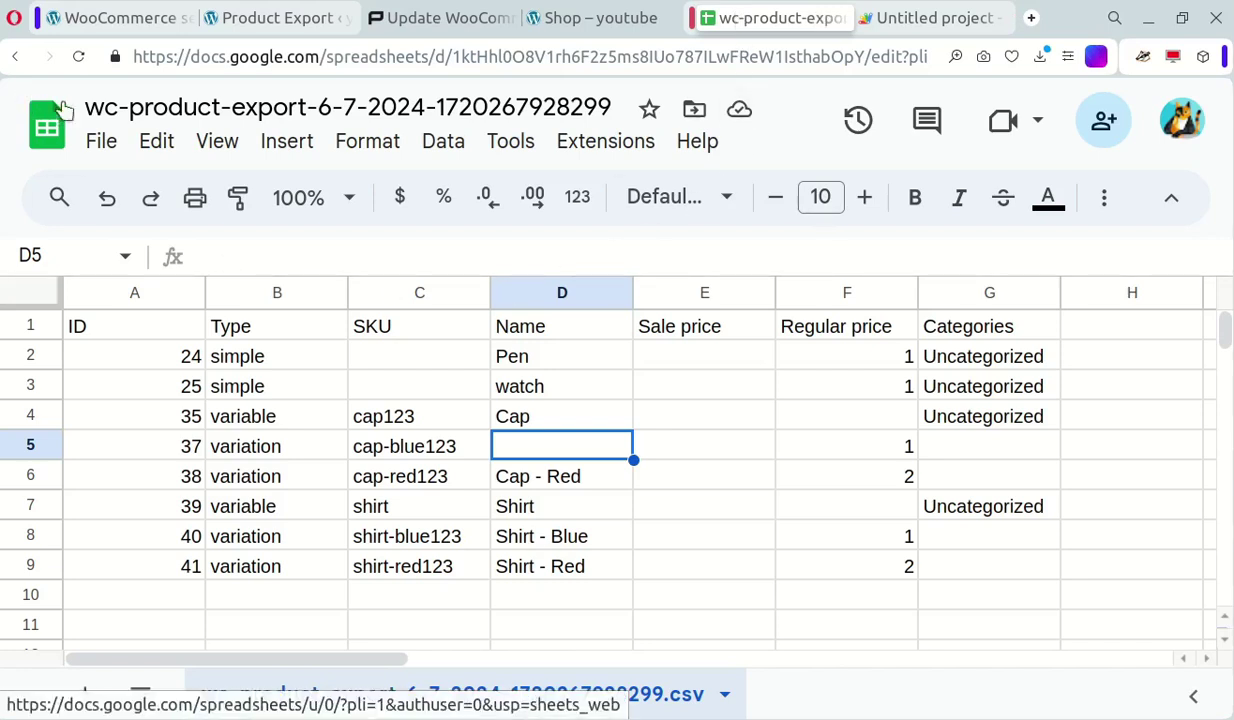
{"action": "left_click", "coordinate": [255, 107]}
{"action": "type", "text": "youtube"}
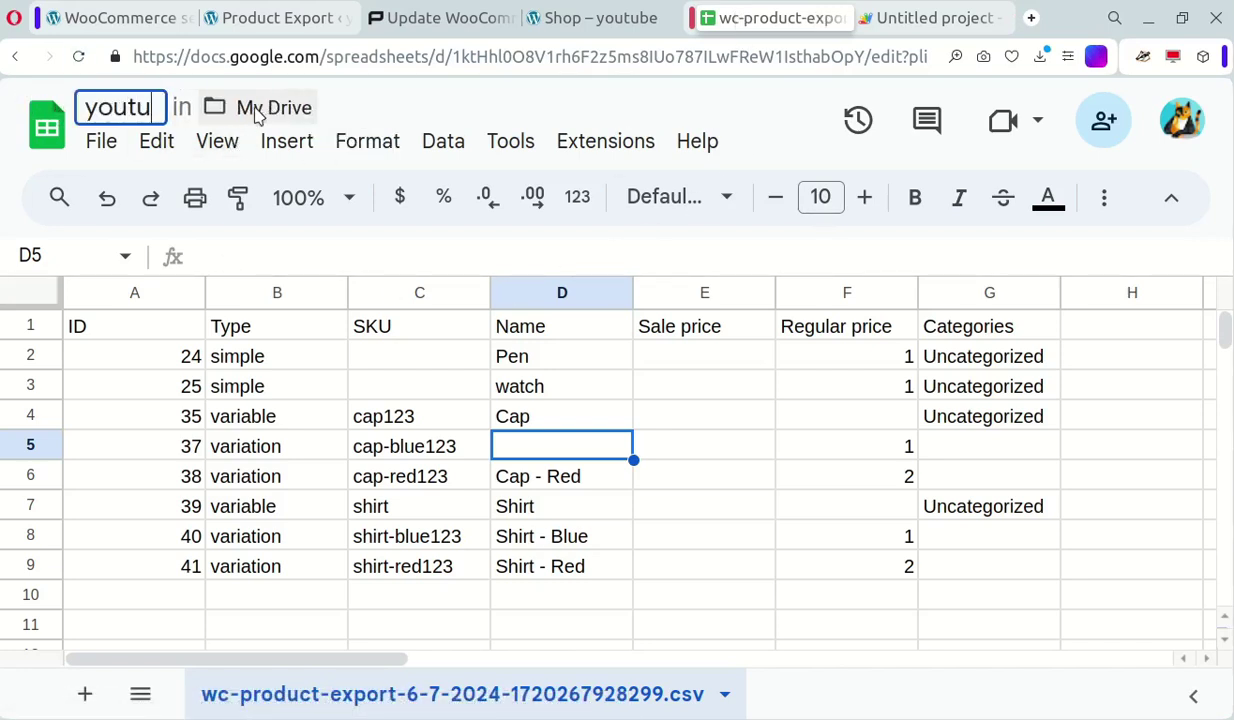
{"action": "key", "text": "Return"}
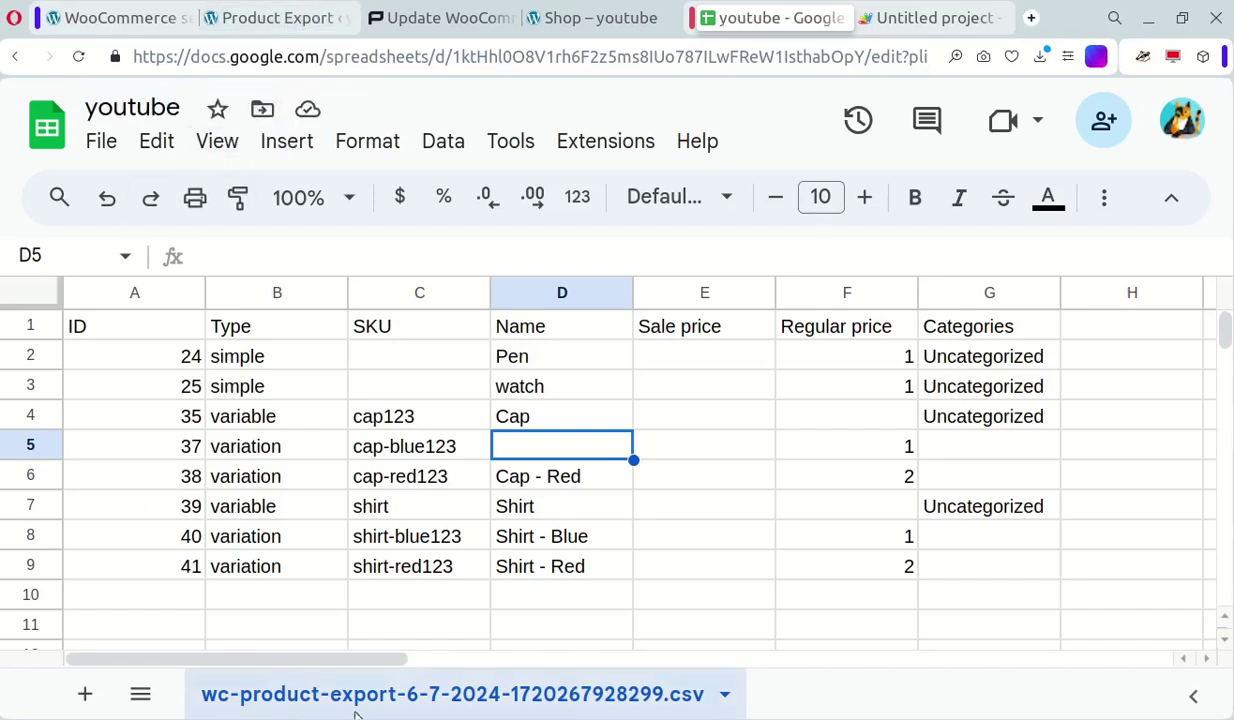
{"action": "left_click", "coordinate": [78, 56]}
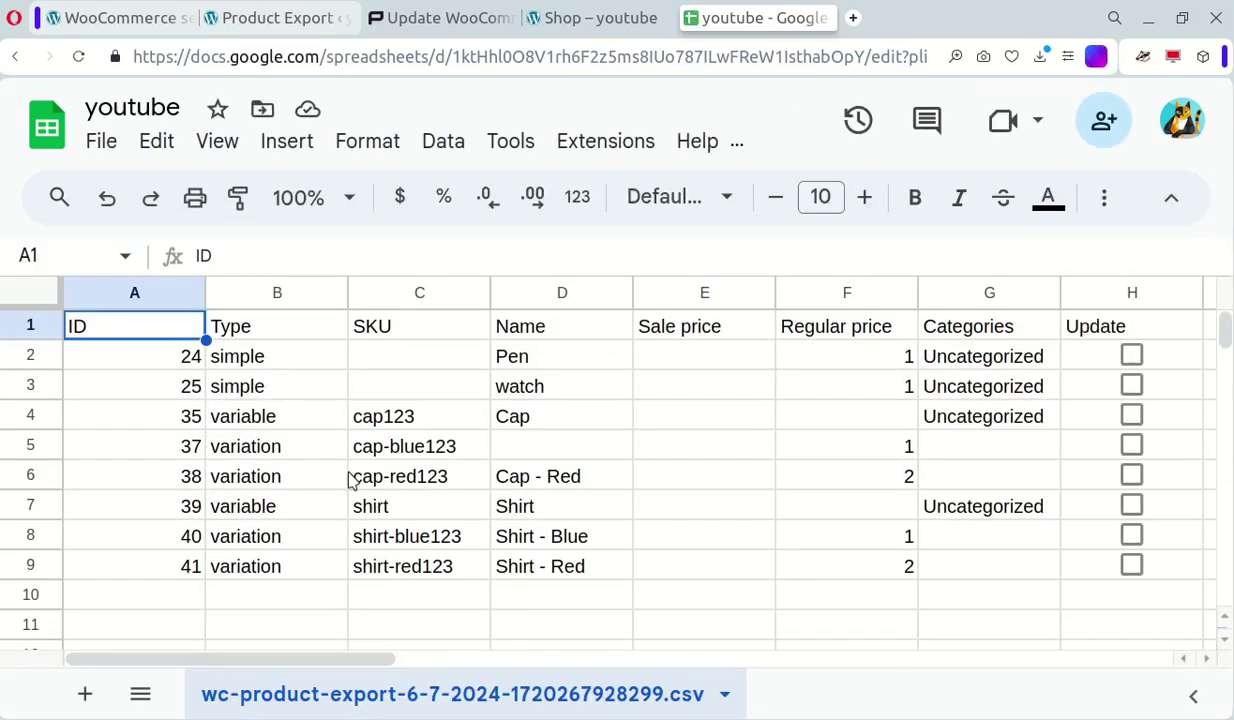
Step: Examine the WordPress commands the script added to the spreadsheet, and reload the shop page to check the current product prices
{"action": "key", "text": "ctrl+minus"}
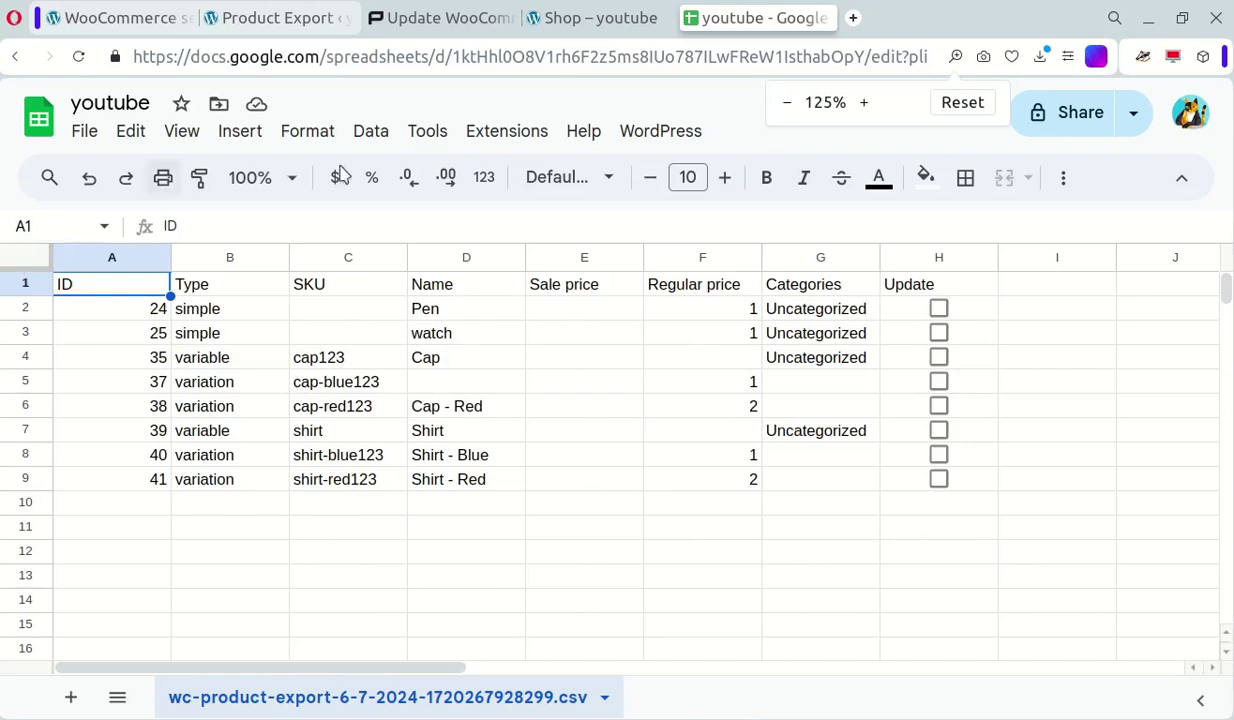
{"action": "left_click", "coordinate": [668, 136]}
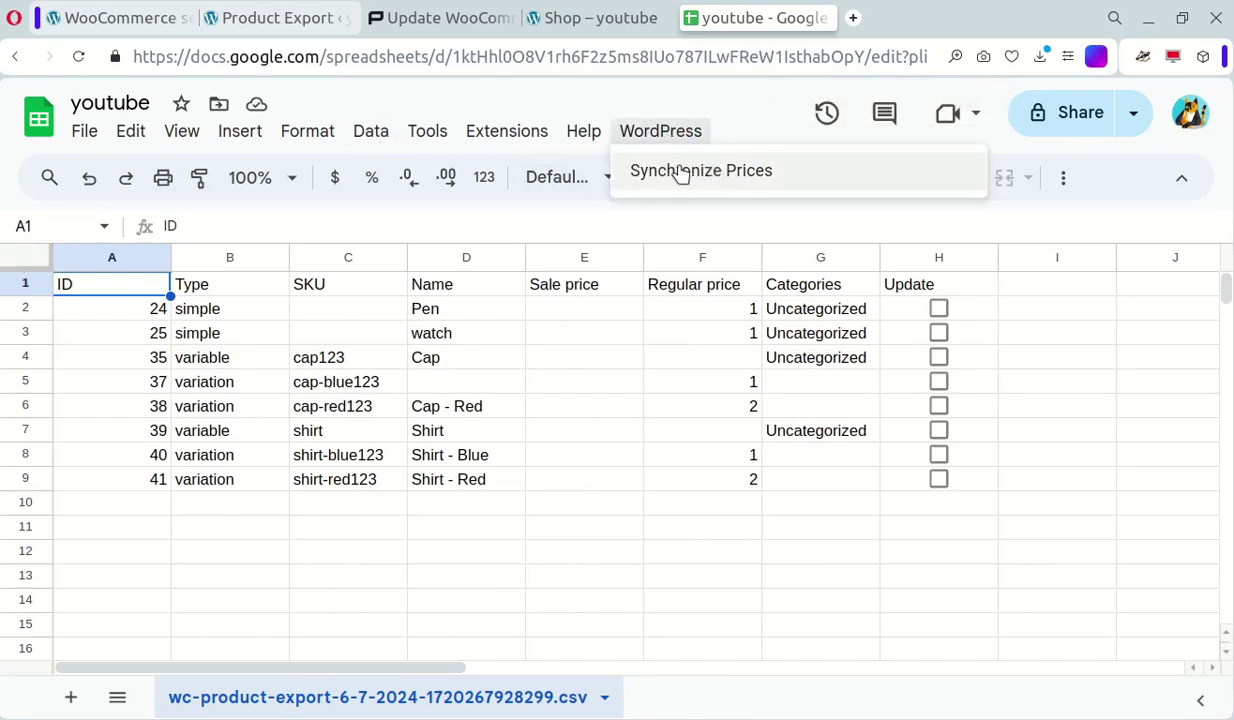
{"action": "left_click", "coordinate": [735, 116]}
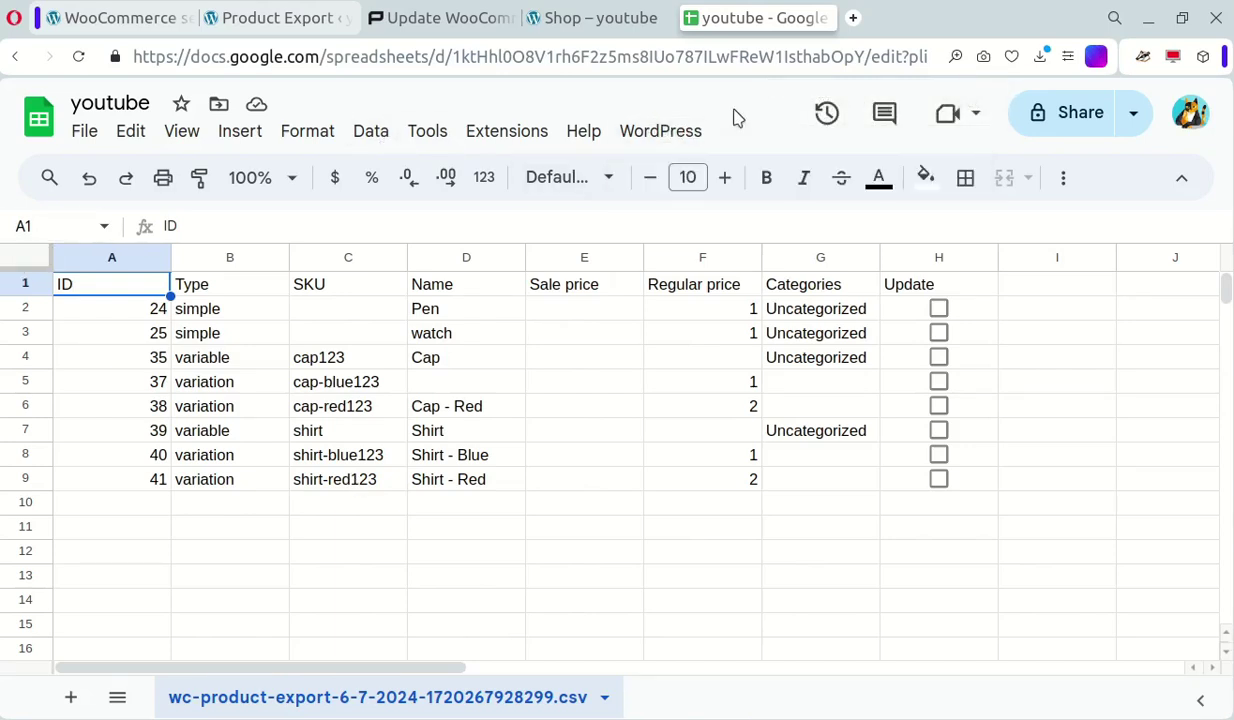
{"action": "left_click", "coordinate": [592, 17]}
{"action": "left_click", "coordinate": [78, 56]}
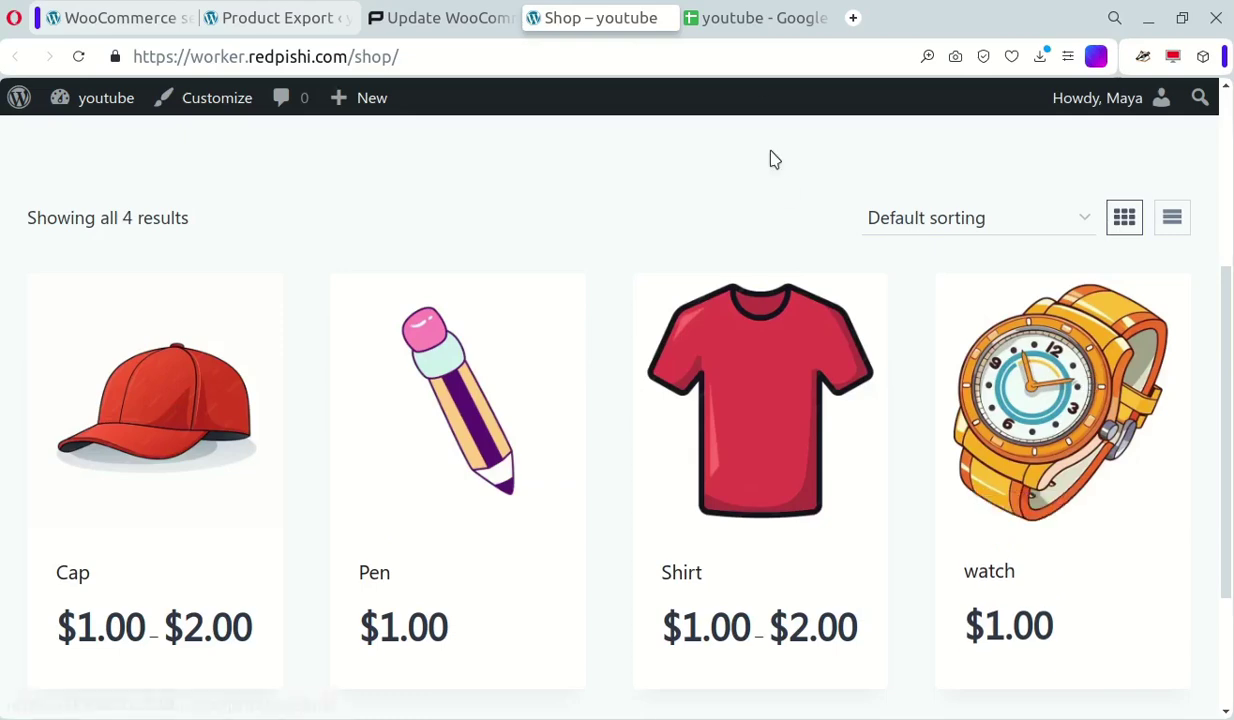
Step: In the spreadsheet, set the regular price of Pen to 5 and of watch to 10
{"action": "left_click", "coordinate": [760, 19]}
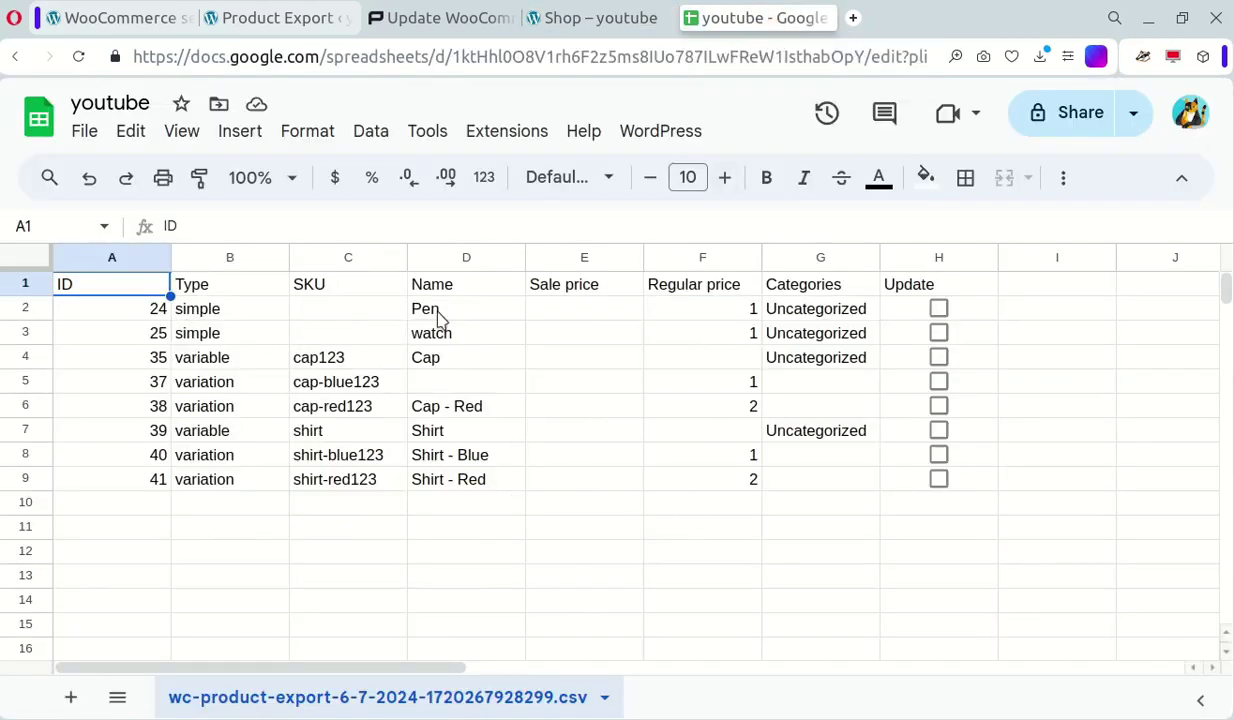
{"action": "left_click", "coordinate": [703, 311]}
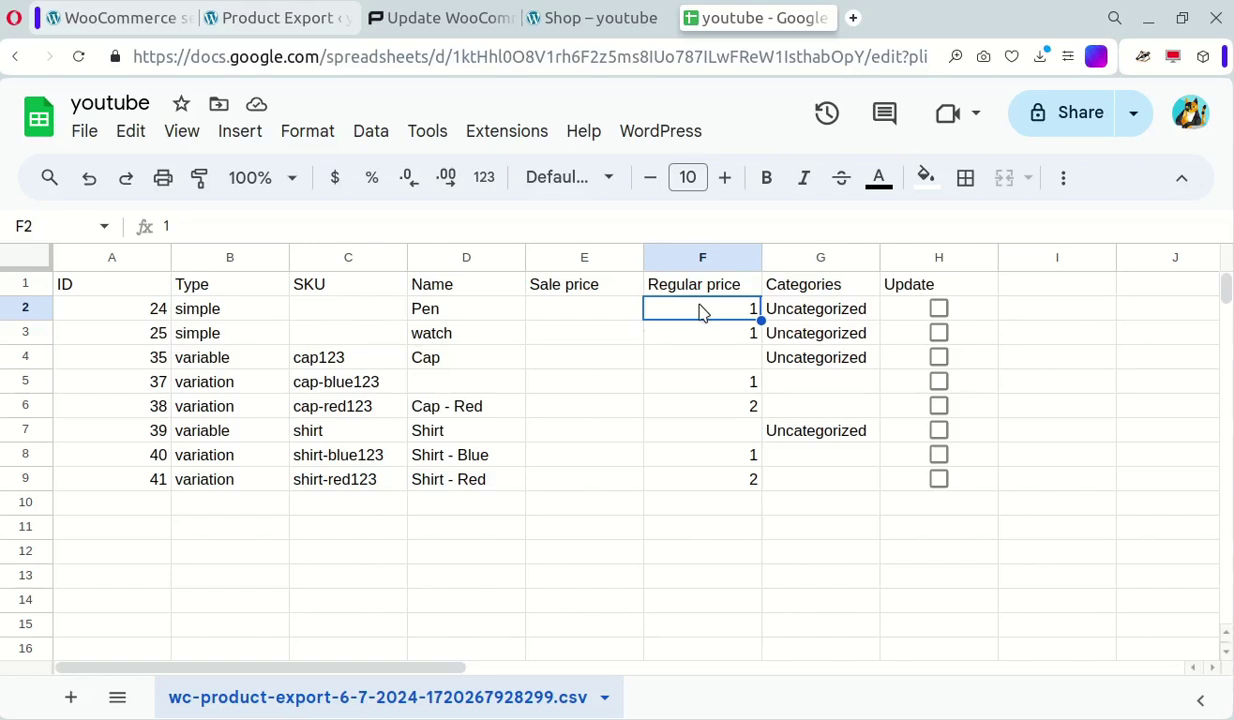
{"action": "type", "text": "5"}
{"action": "key", "text": "Return"}
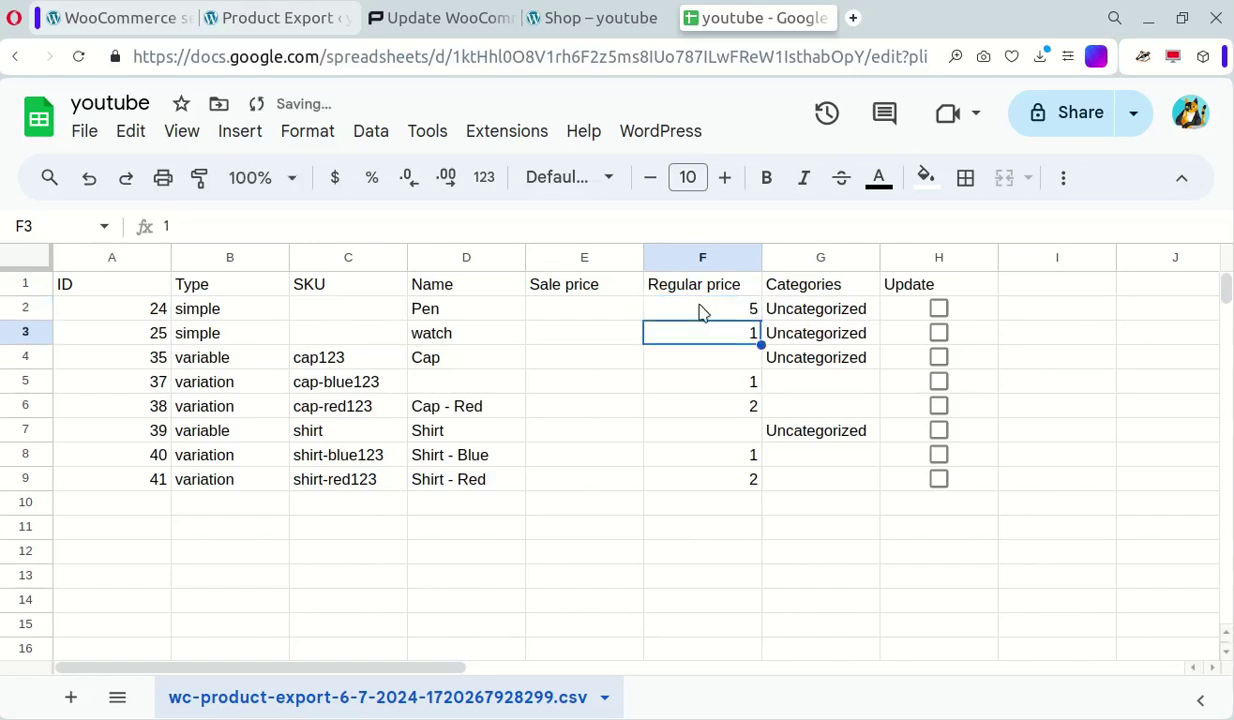
{"action": "type", "text": "10"}
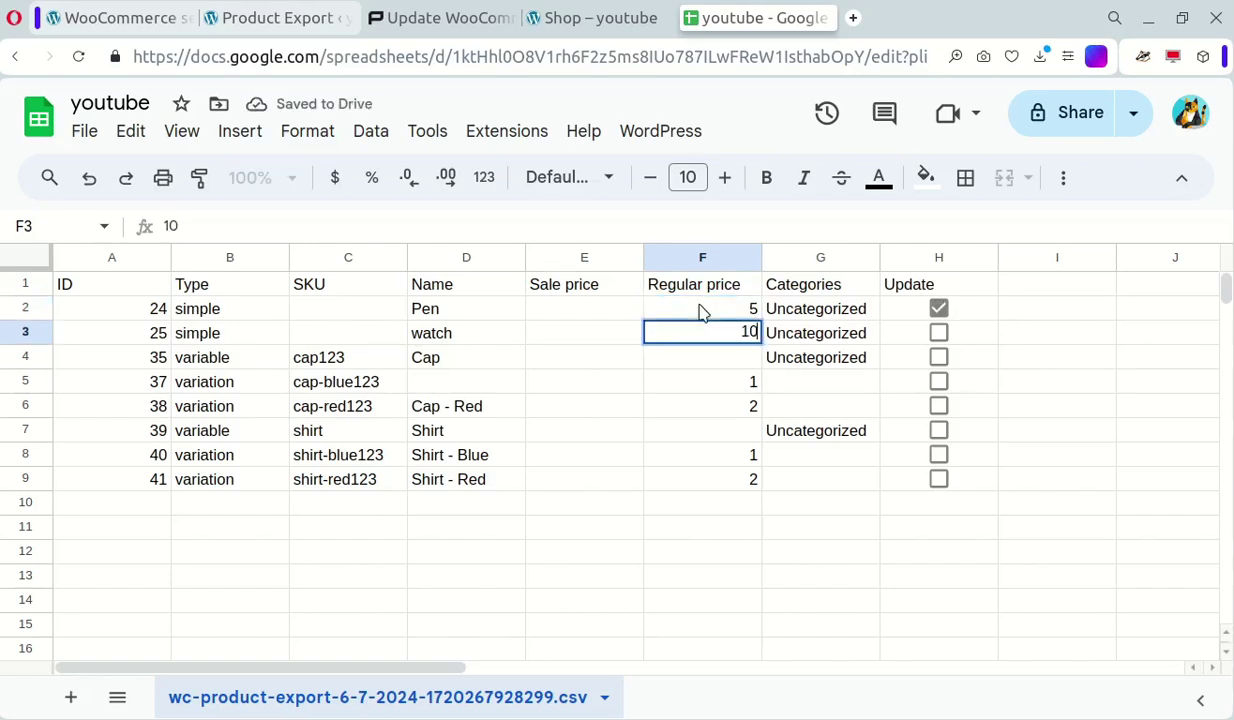
{"action": "key", "text": "Return"}
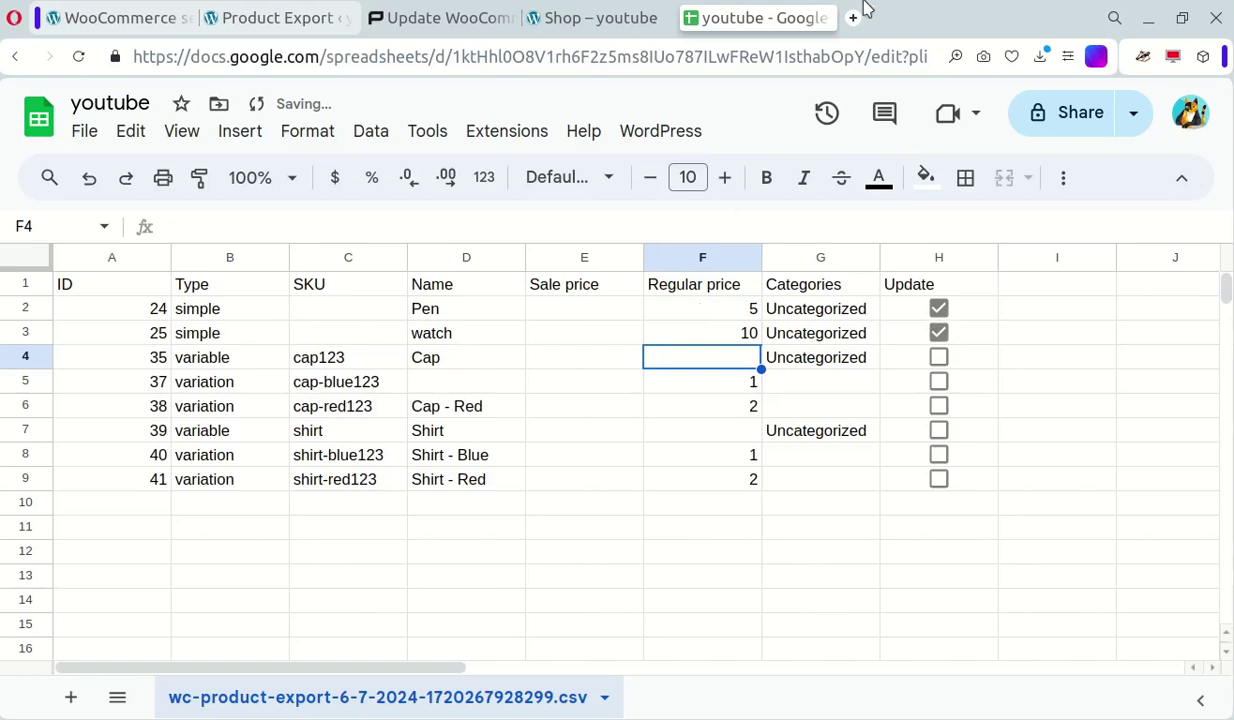
Step: Synchronize the changed regular prices to the store and reload the shop page to check the Pen and watch prices
{"action": "left_click", "coordinate": [726, 341]}
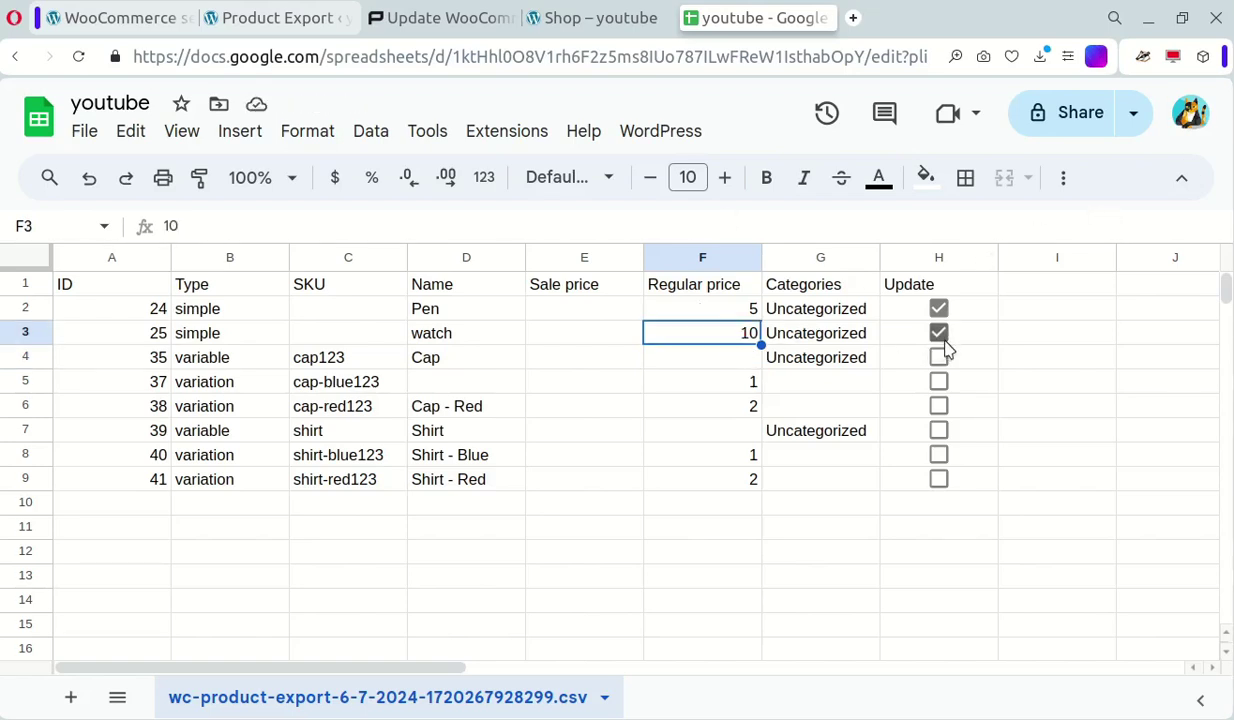
{"action": "left_click", "coordinate": [652, 140]}
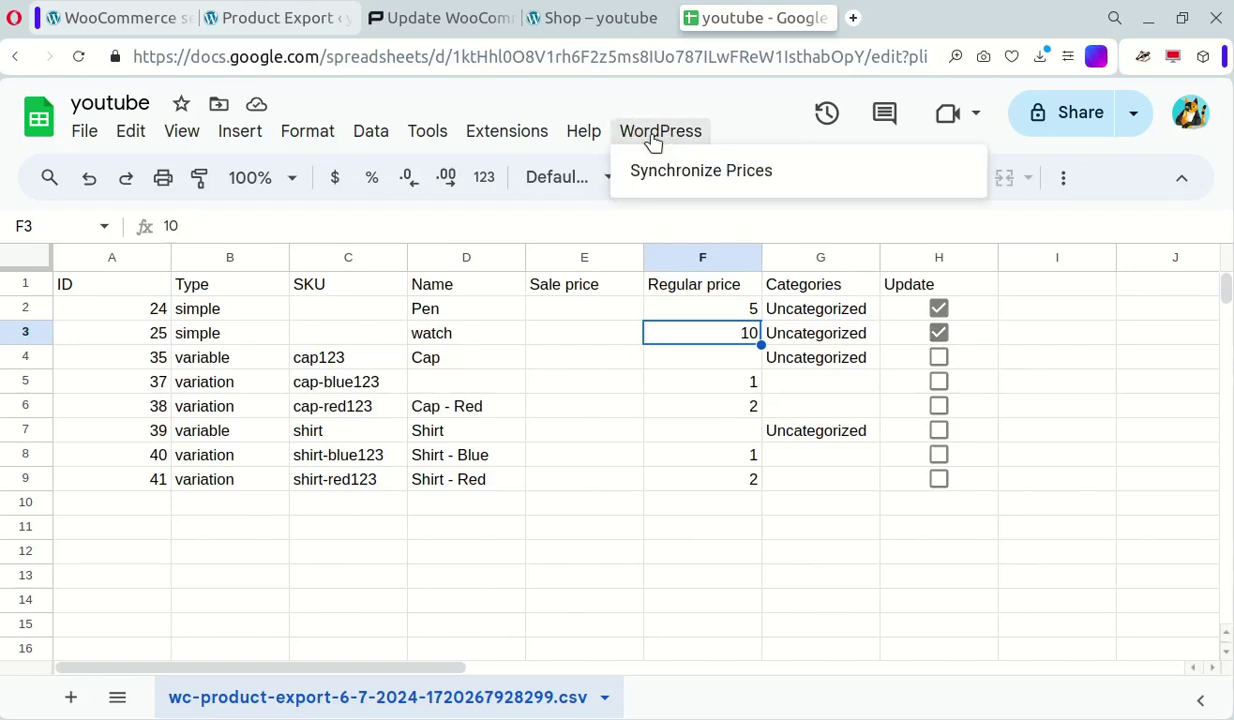
{"action": "left_click", "coordinate": [667, 171]}
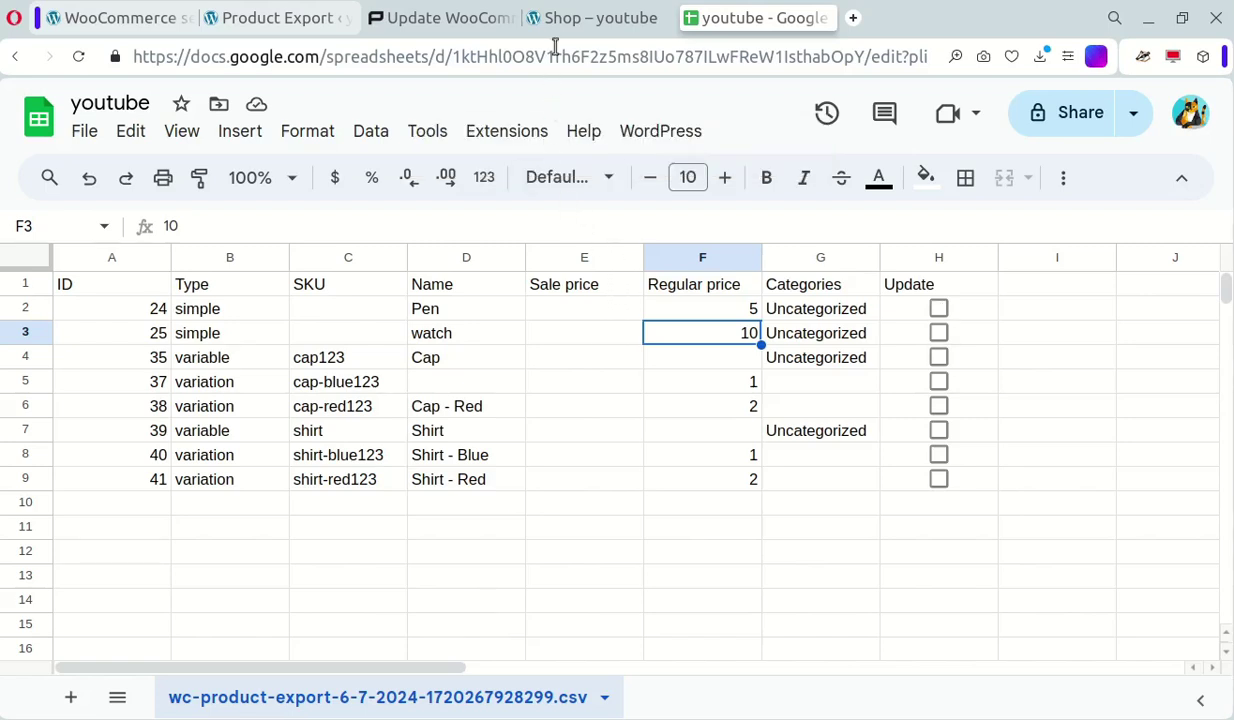
{"action": "left_click", "coordinate": [573, 20]}
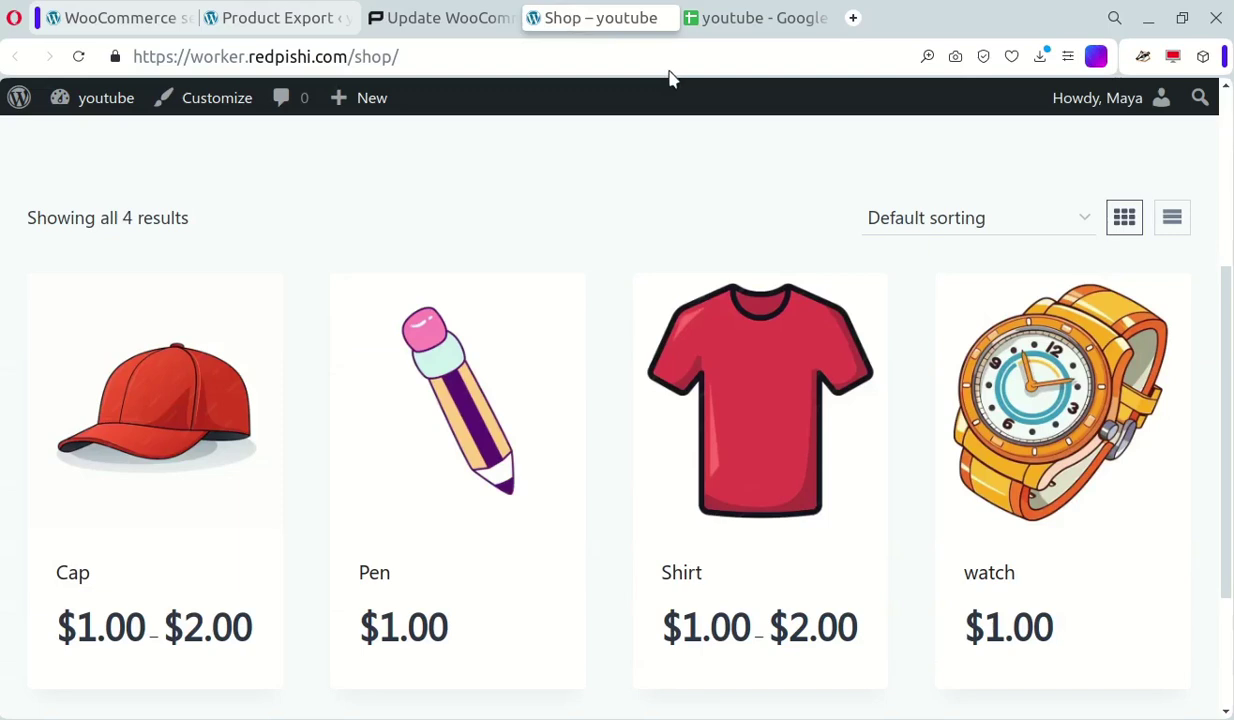
{"action": "left_click", "coordinate": [78, 56]}
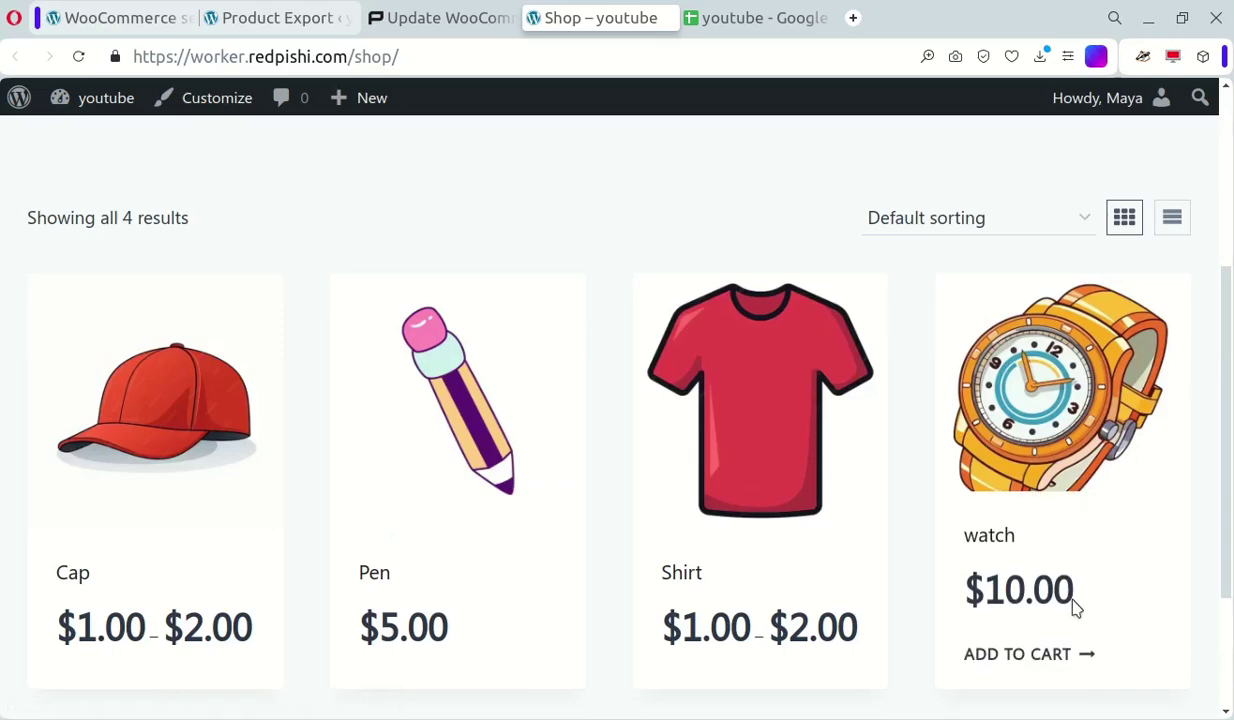
Step: In the spreadsheet, set the sale price of Pen to 1 and of watch to 2
{"action": "left_click", "coordinate": [708, 17]}
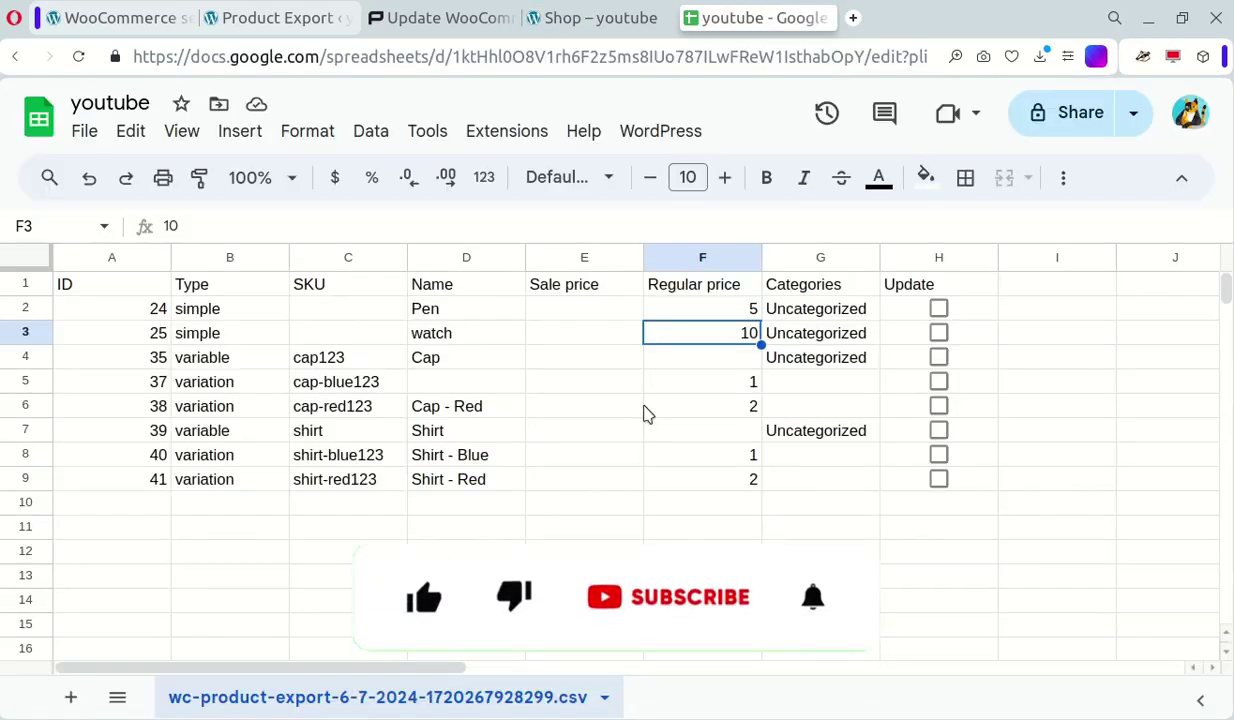
{"action": "left_click", "coordinate": [563, 307]}
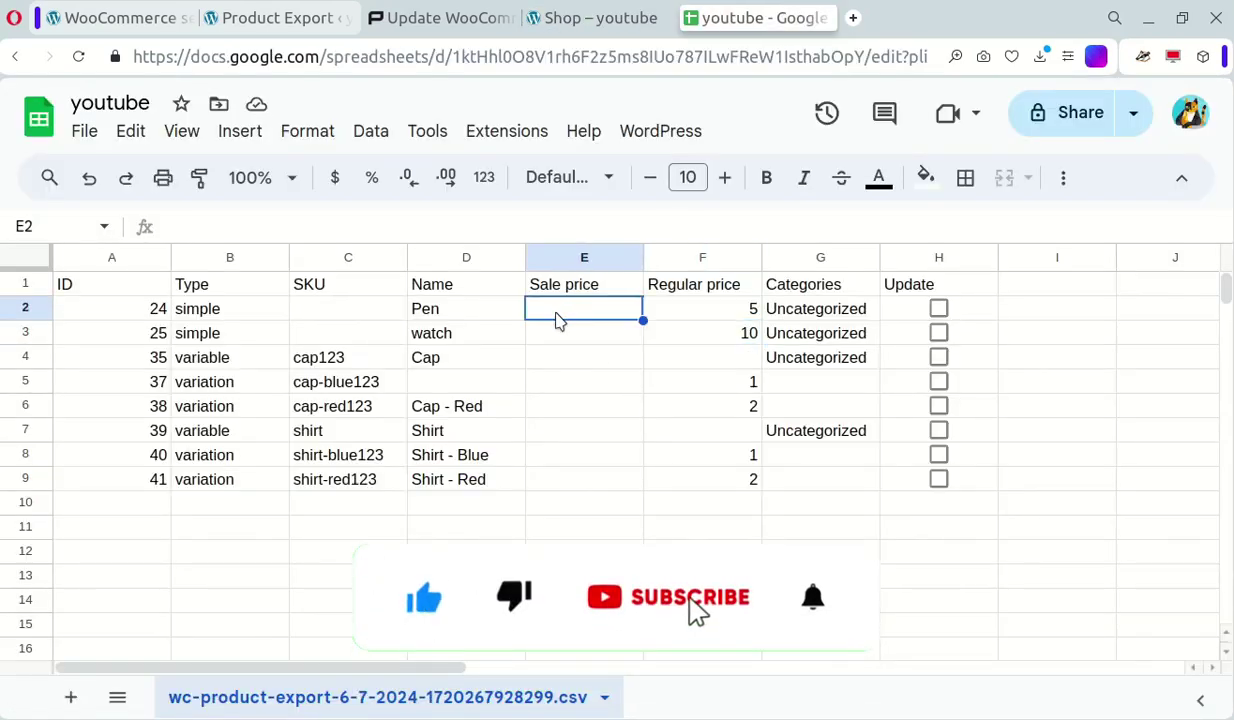
{"action": "type", "text": "1"}
{"action": "key", "text": "Return"}
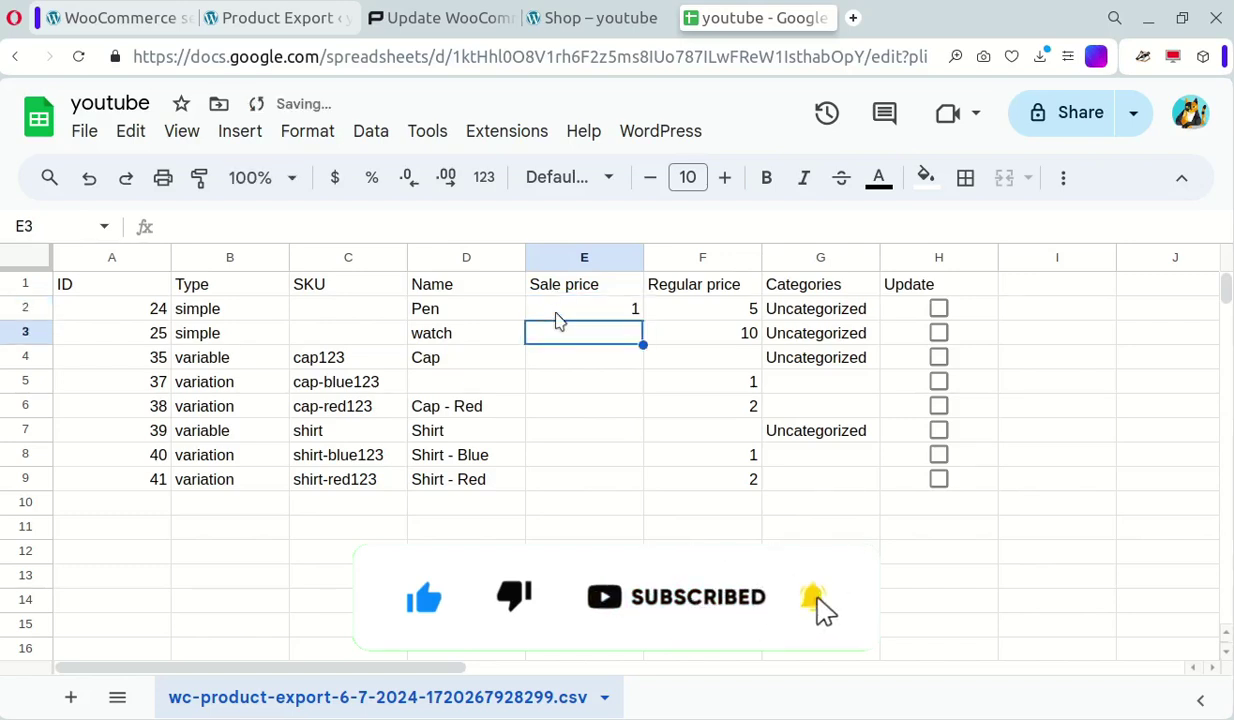
{"action": "type", "text": "2"}
{"action": "key", "text": "Return"}
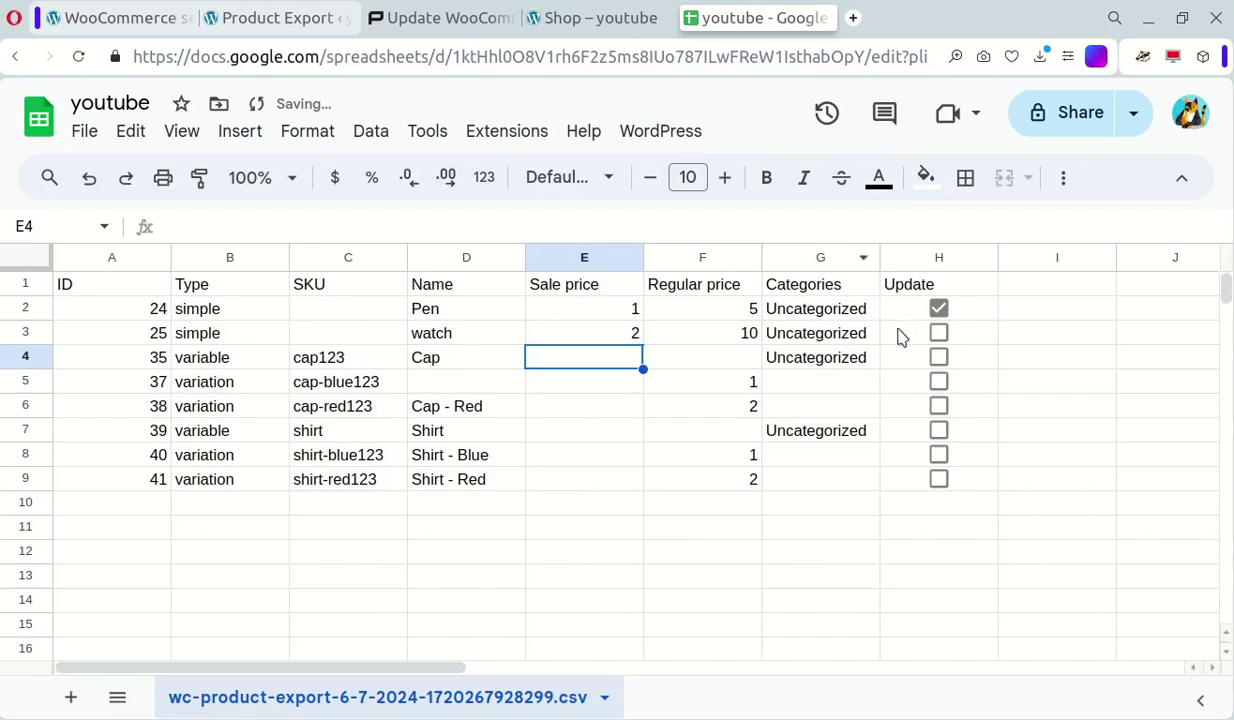
Step: Synchronize the changed sale prices to the store and reload the shop page to check the sale prices of Pen and watch
{"action": "left_click", "coordinate": [500, 138]}
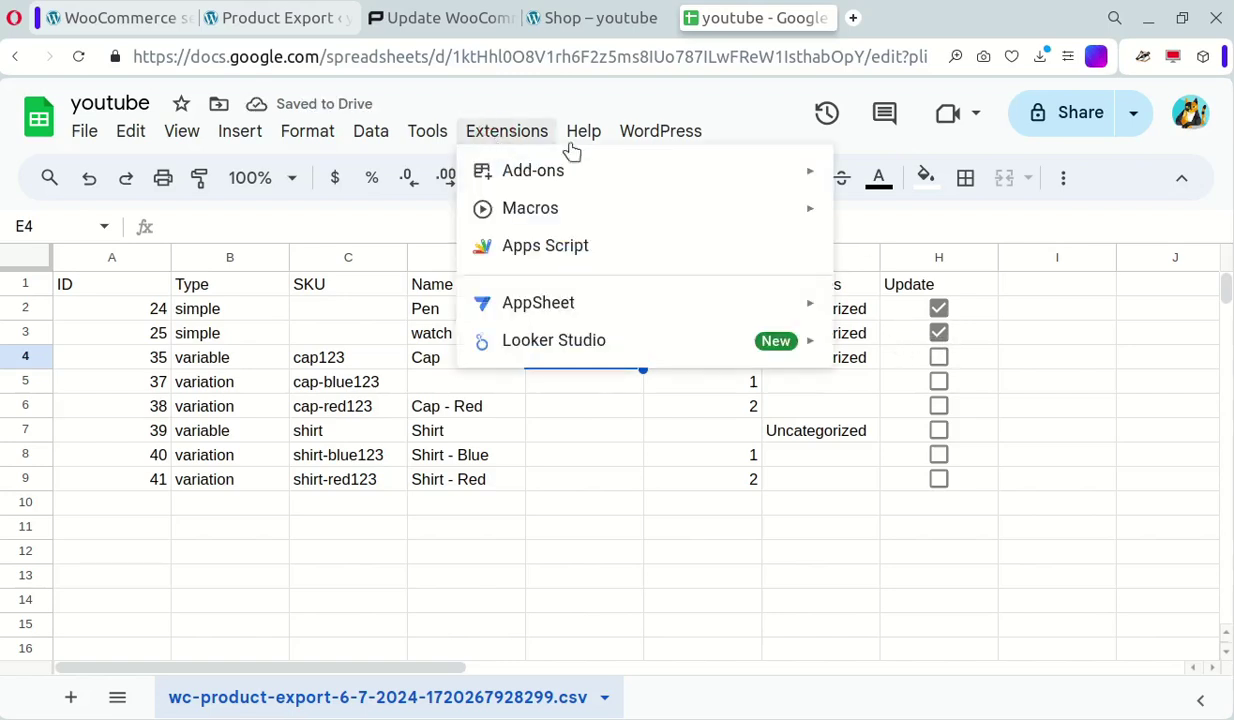
{"action": "mouse_move", "coordinate": [650, 128]}
{"action": "left_click", "coordinate": [658, 170]}
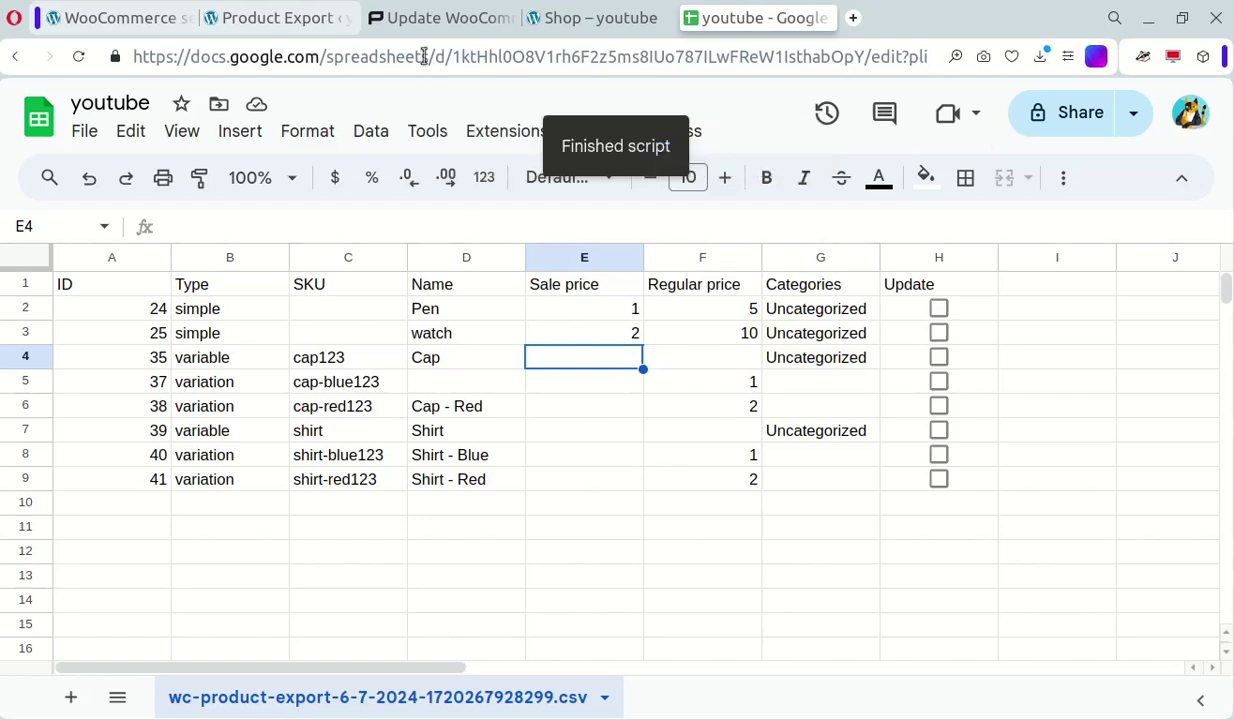
{"action": "left_click", "coordinate": [589, 19]}
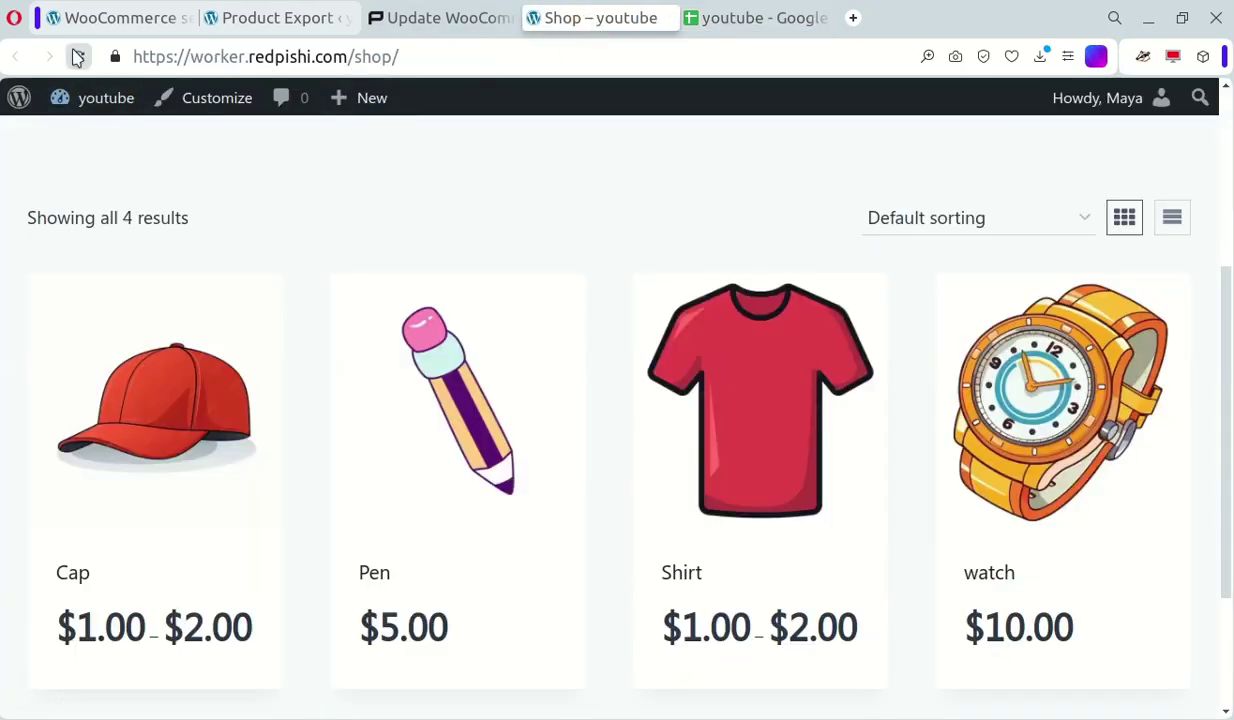
{"action": "left_click", "coordinate": [77, 57]}
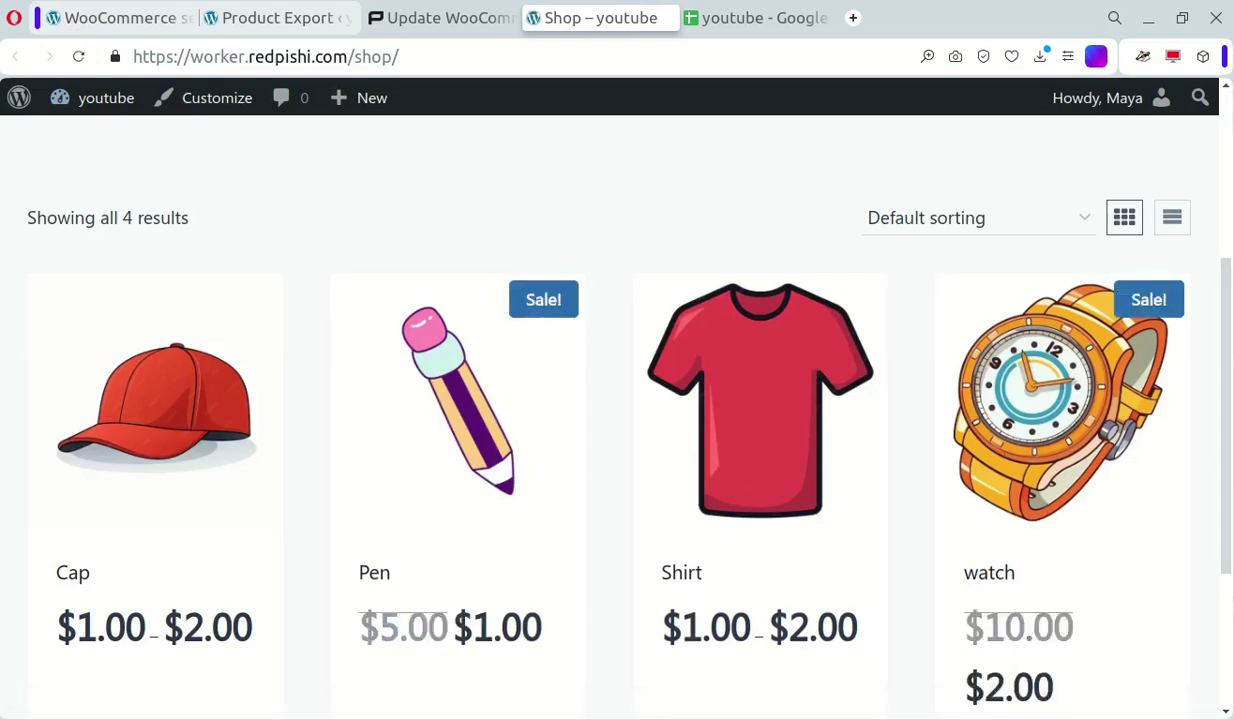
{"action": "mouse_move", "coordinate": [565, 712]}
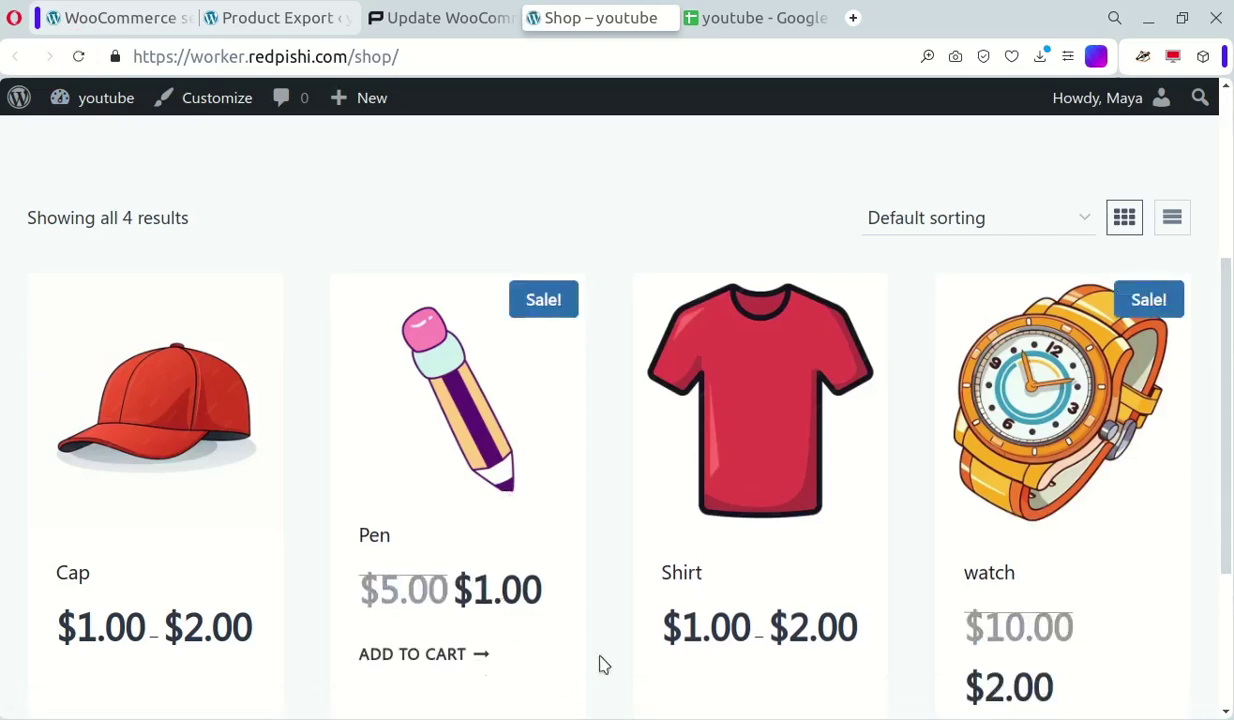
{"action": "mouse_move", "coordinate": [1055, 680]}
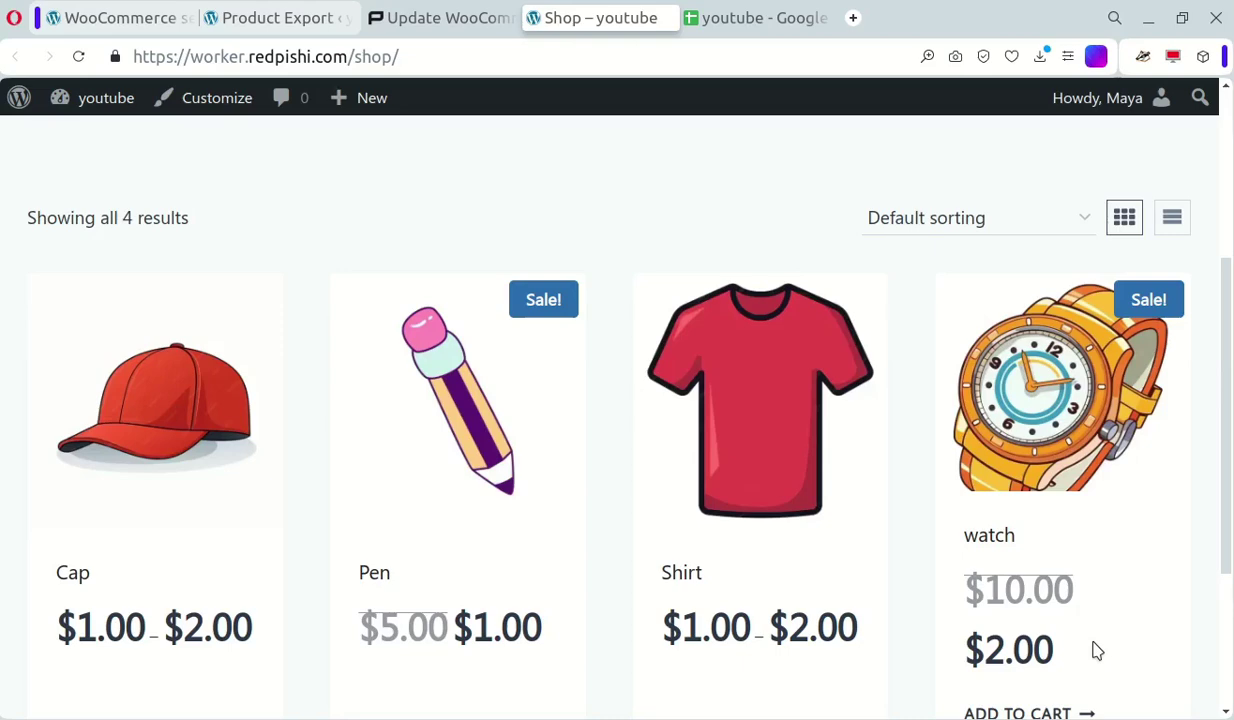
Step: On the tutorial page, collapse the simple-products code and copy the script for simple and variable products
{"action": "left_click", "coordinate": [457, 18]}
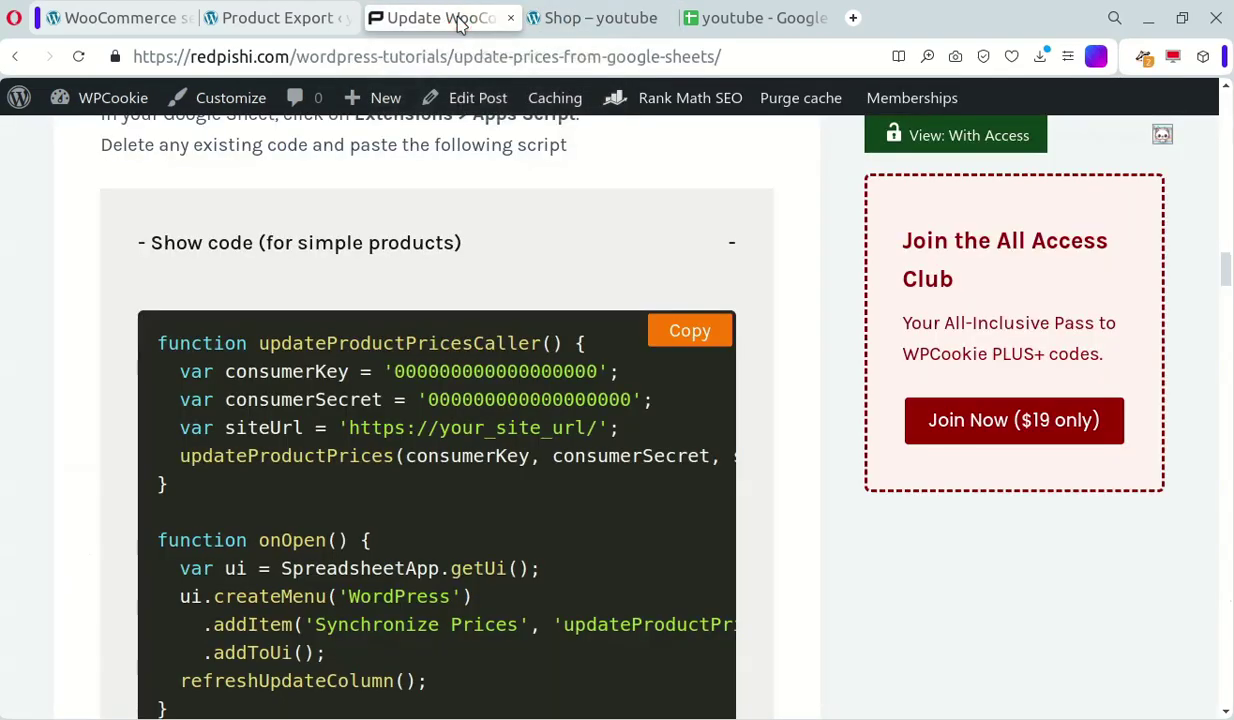
{"action": "left_click", "coordinate": [517, 266]}
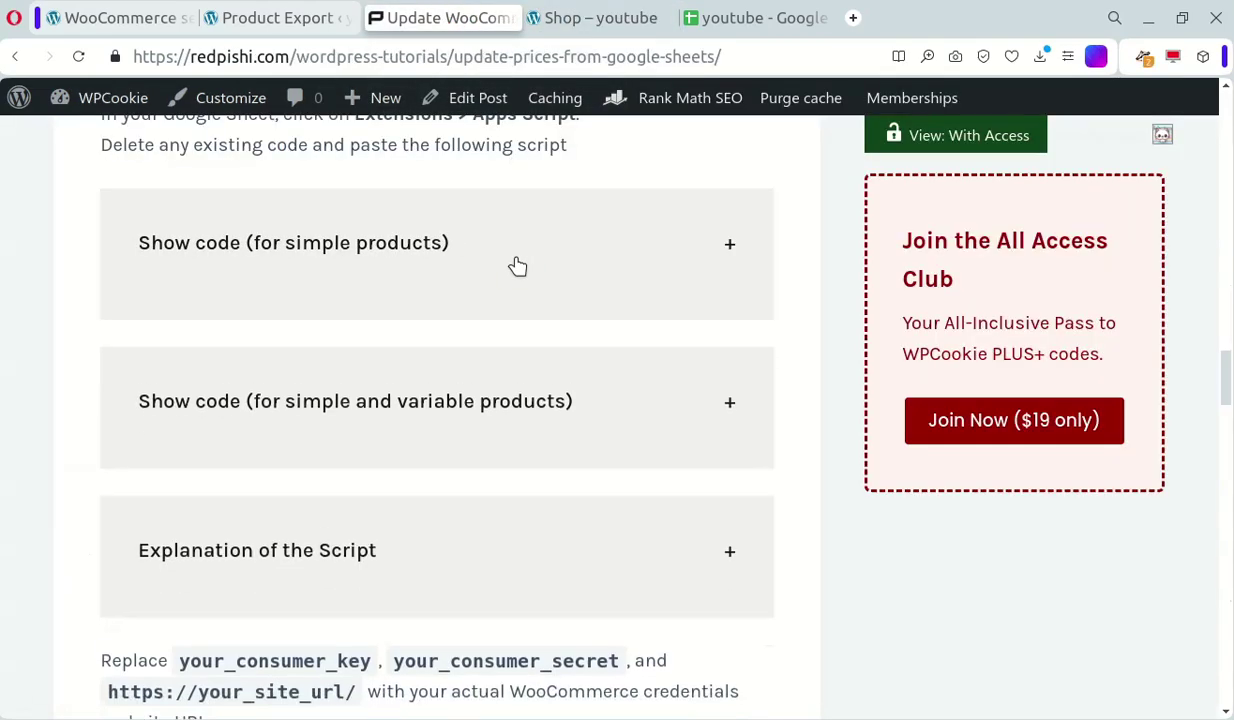
{"action": "left_click", "coordinate": [638, 411]}
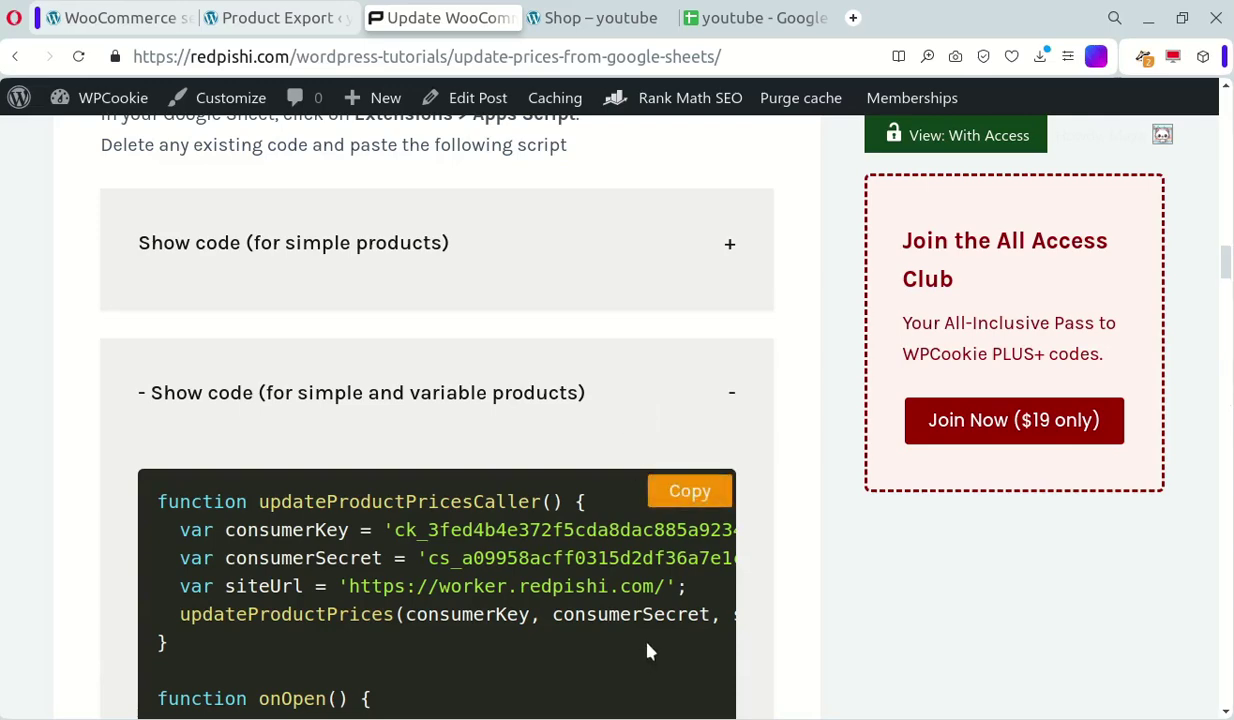
{"action": "left_click", "coordinate": [688, 502]}
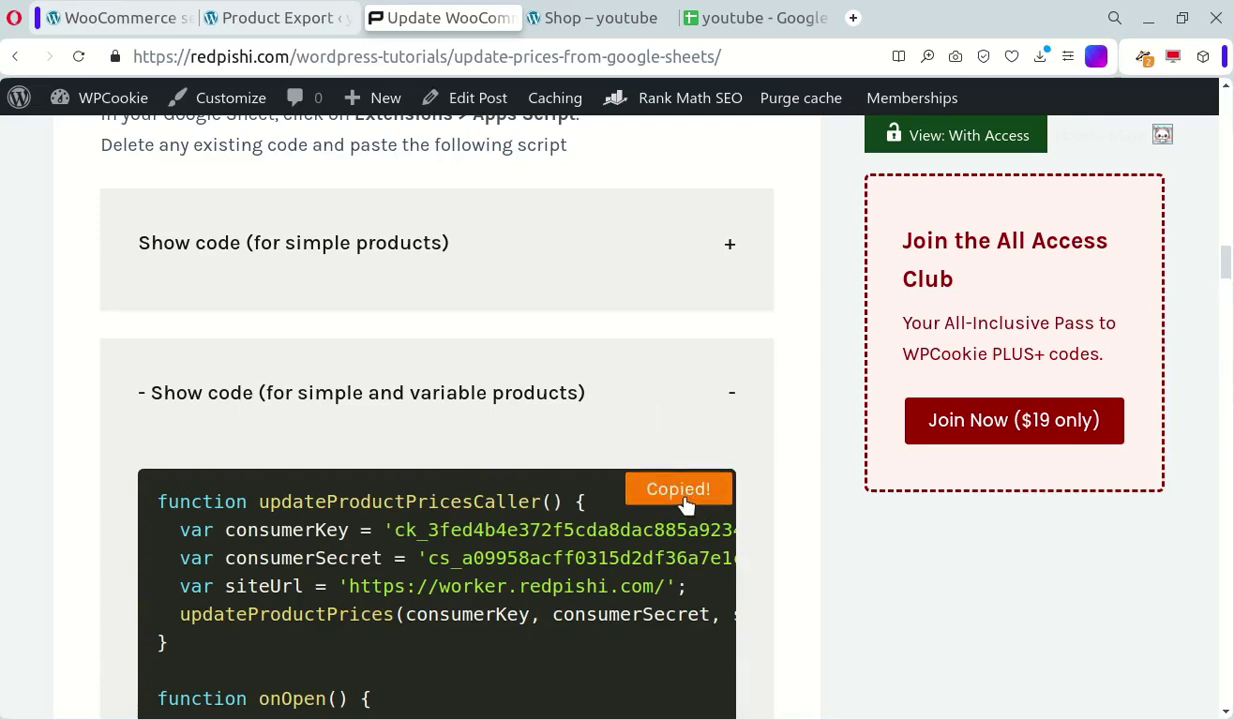
Step: Open the spreadsheet's Apps Script project and paste the copied script for simple and variable products into the empty Code.gs
{"action": "left_click", "coordinate": [760, 18]}
{"action": "left_click", "coordinate": [504, 131]}
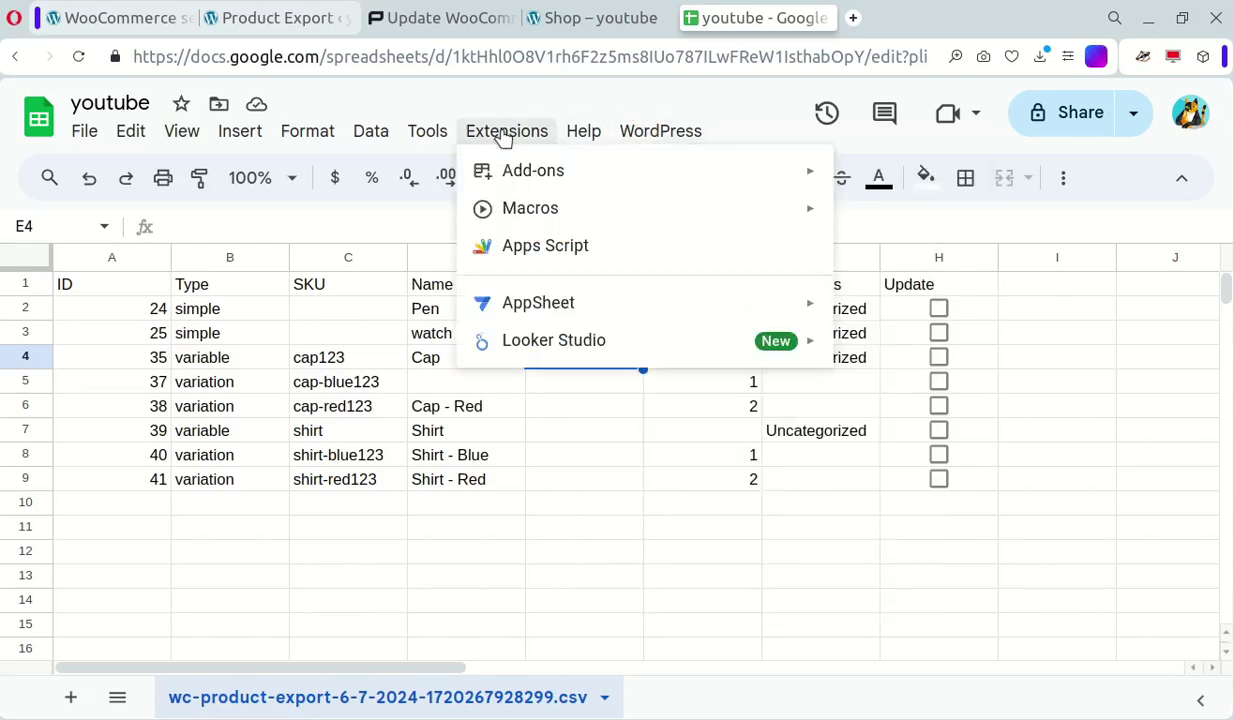
{"action": "left_click", "coordinate": [555, 256]}
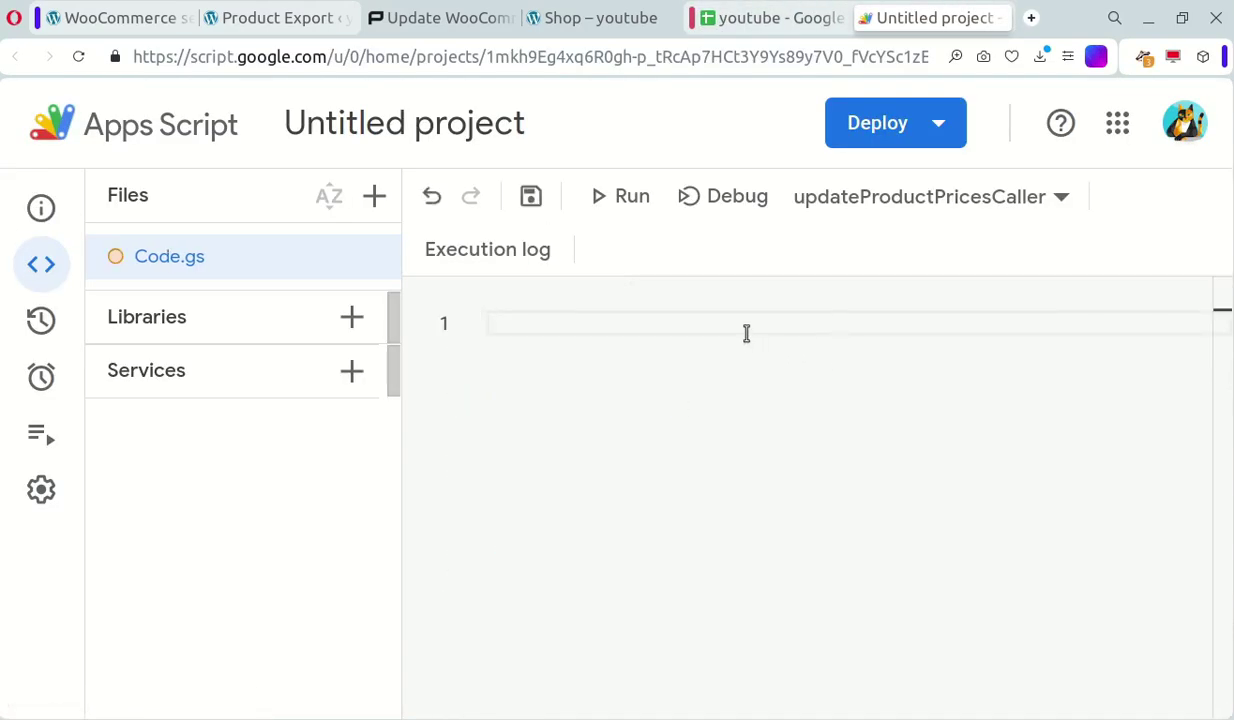
{"action": "right_click", "coordinate": [746, 333]}
{"action": "left_click", "coordinate": [862, 640]}
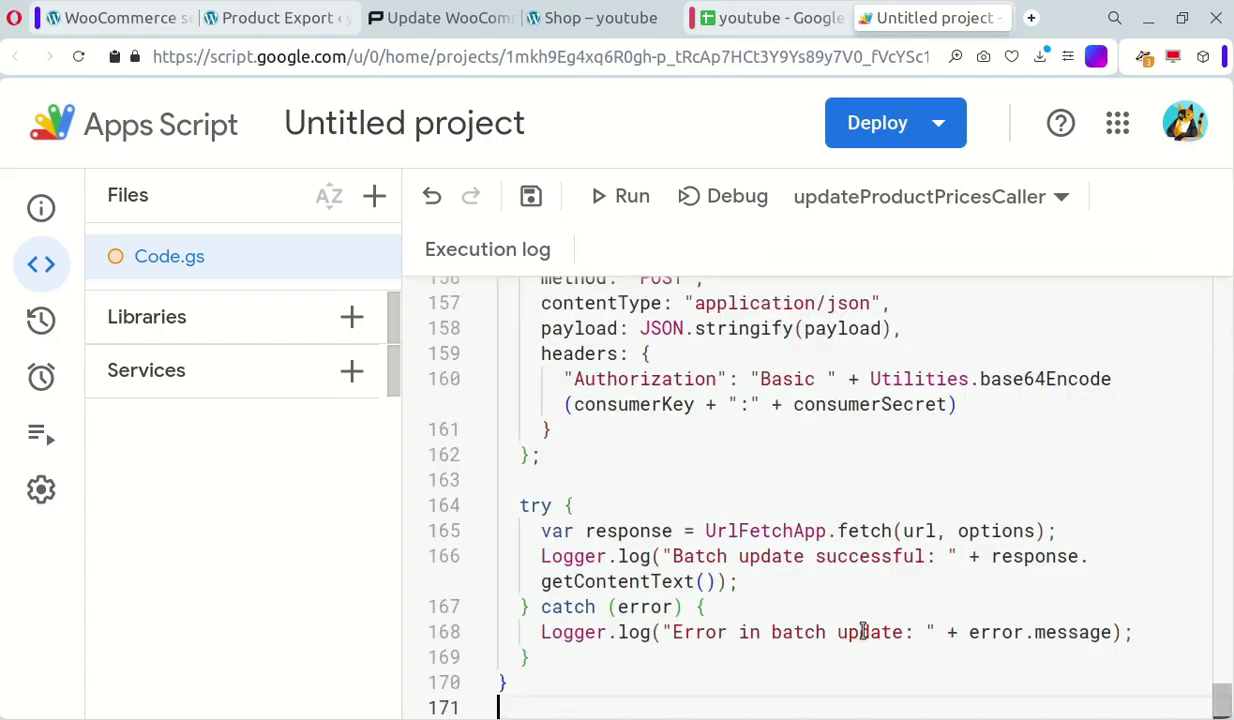
Step: Copy the consumer key from the WooCommerce key details and paste it over the consumerKey placeholder in the script
{"action": "scroll", "coordinate": [862, 632], "scroll_direction": "up", "scroll_amount": 10}
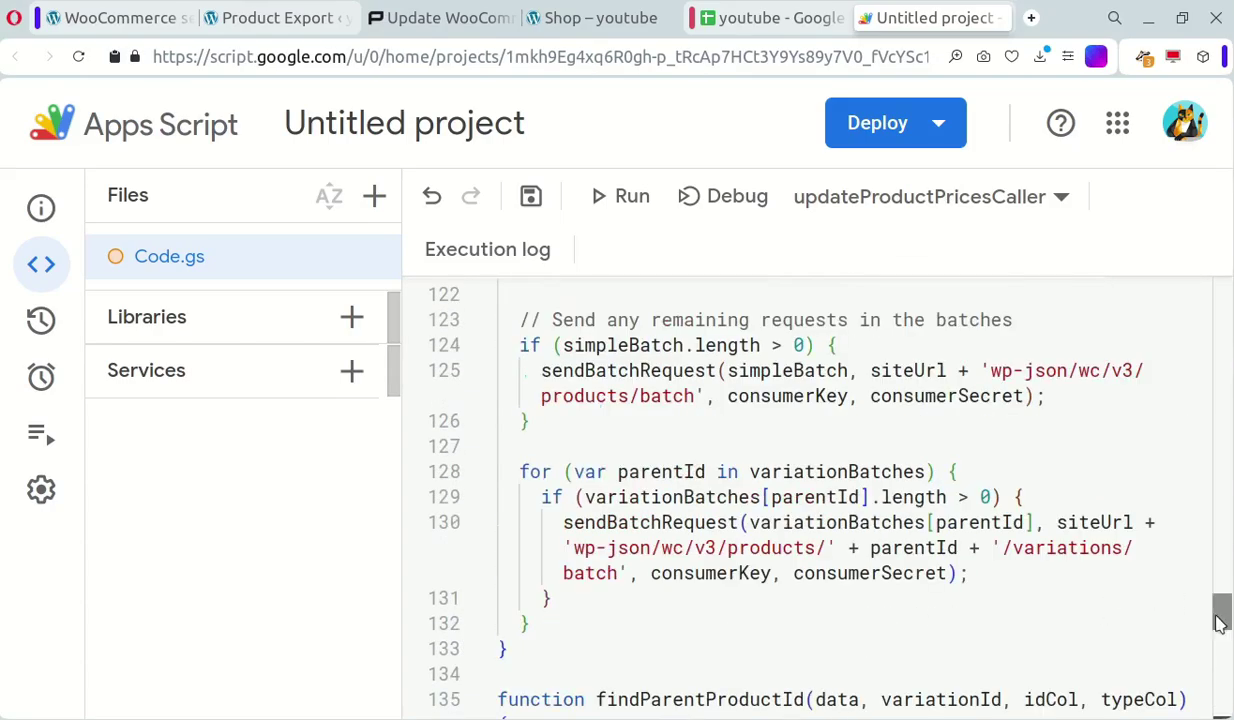
{"action": "left_click_drag", "start_coordinate": [1220, 622], "coordinate": [1215, 295]}
{"action": "left_click", "coordinate": [804, 340]}
{"action": "left_click", "coordinate": [140, 25]}
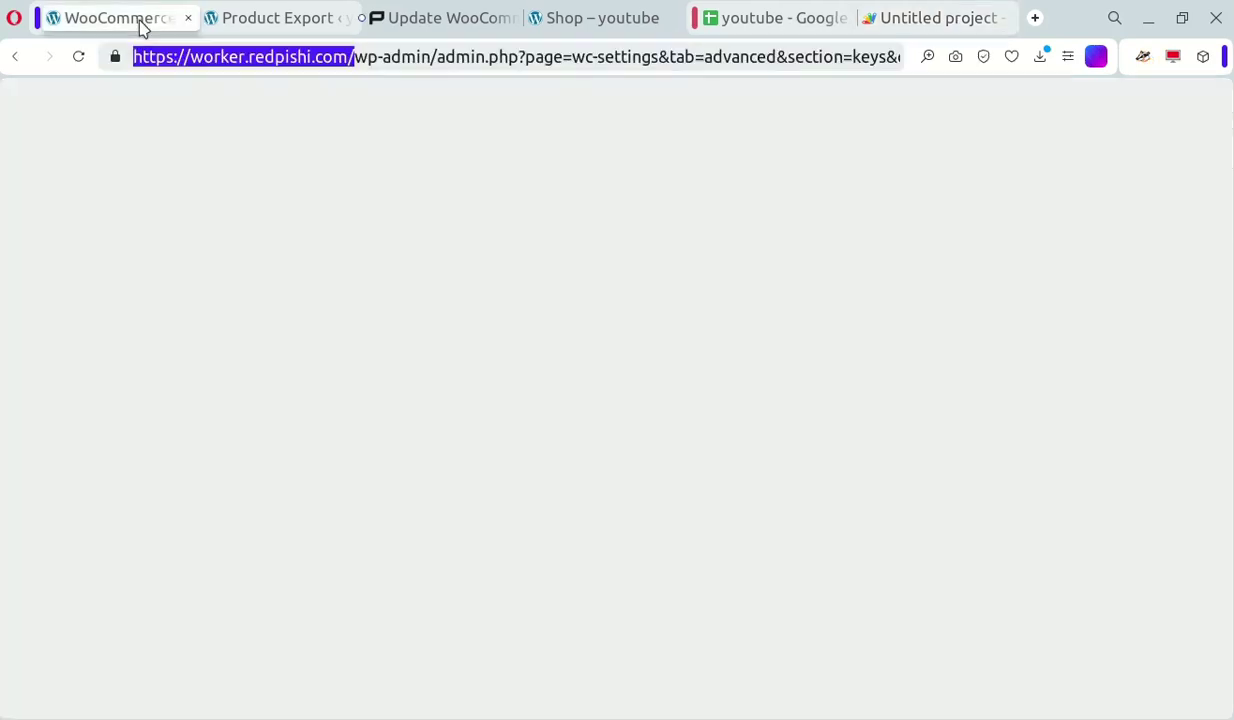
{"action": "left_click", "coordinate": [1038, 352]}
{"action": "left_click", "coordinate": [931, 17]}
{"action": "left_click_drag", "start_coordinate": [727, 348], "coordinate": [908, 345]}
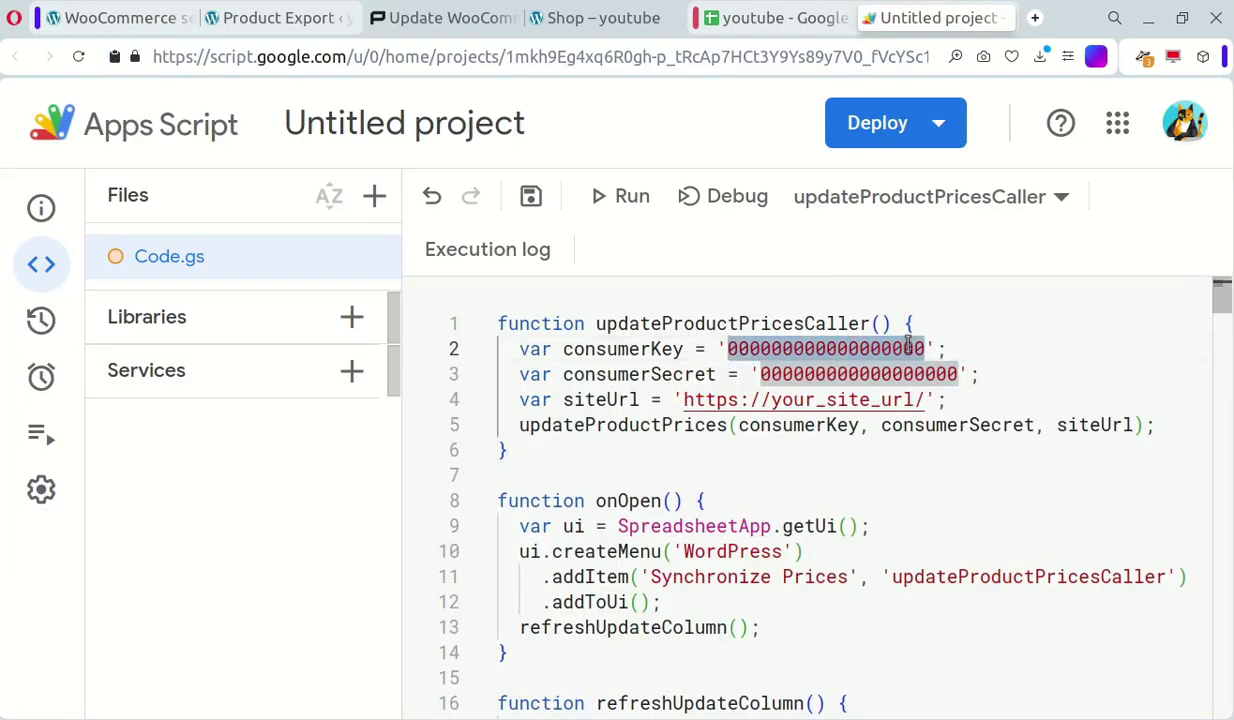
{"action": "right_click", "coordinate": [908, 345]}
{"action": "left_click", "coordinate": [614, 637]}
Step: Copy the consumer secret from the WooCommerce key details and paste it over the consumerSecret placeholder in the script
{"action": "left_click", "coordinate": [132, 18]}
{"action": "left_click", "coordinate": [1044, 423]}
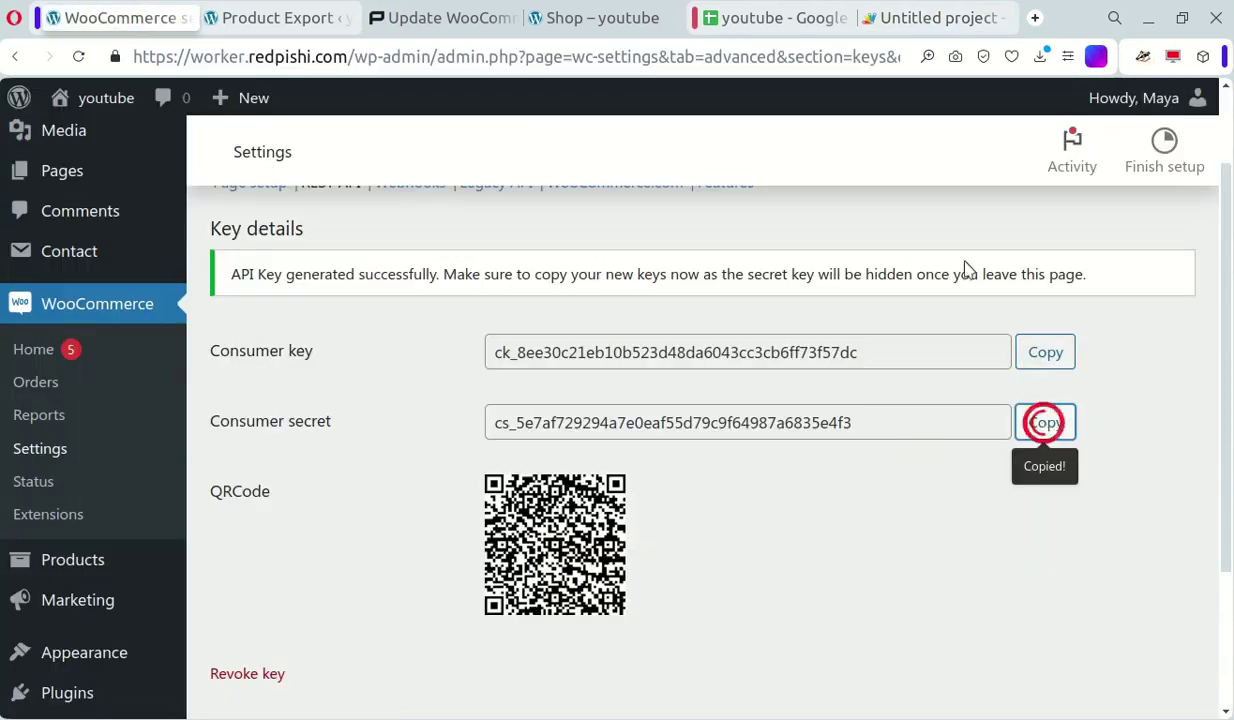
{"action": "left_click", "coordinate": [931, 17]}
{"action": "left_click_drag", "start_coordinate": [765, 399], "coordinate": [950, 399]}
{"action": "right_click", "coordinate": [950, 399]}
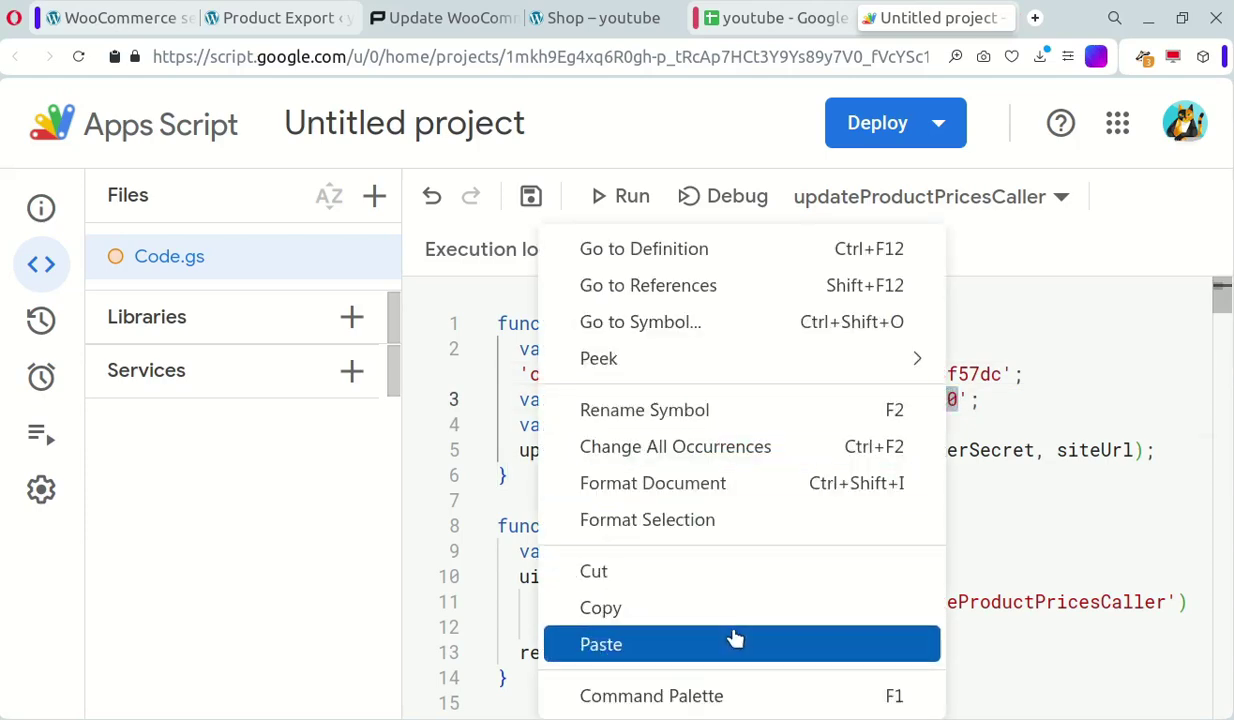
{"action": "left_click", "coordinate": [735, 638]}
{"action": "left_click", "coordinate": [140, 17]}
{"action": "left_click", "coordinate": [344, 58]}
{"action": "left_click_drag", "start_coordinate": [350, 56], "coordinate": [135, 56]}
{"action": "right_click", "coordinate": [150, 58]}
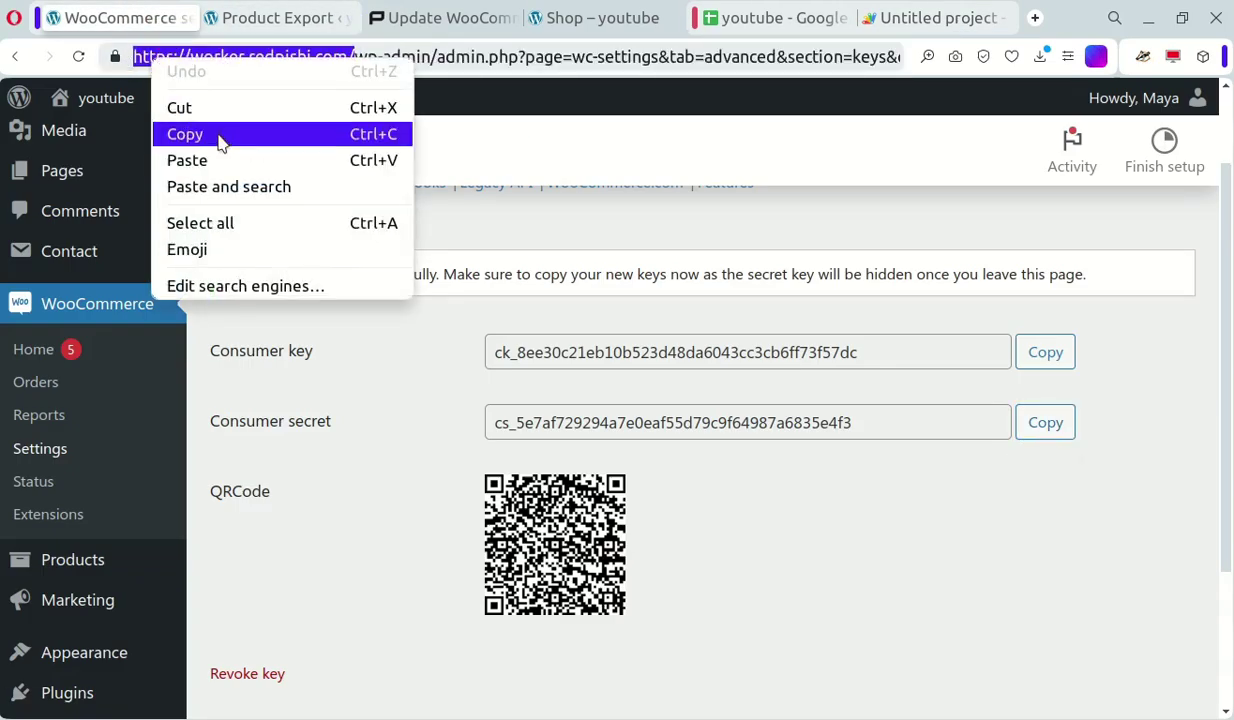
{"action": "left_click", "coordinate": [221, 142]}
{"action": "left_click", "coordinate": [931, 17]}
{"action": "left_click_drag", "start_coordinate": [912, 450], "coordinate": [688, 450]}
{"action": "right_click", "coordinate": [722, 452]}
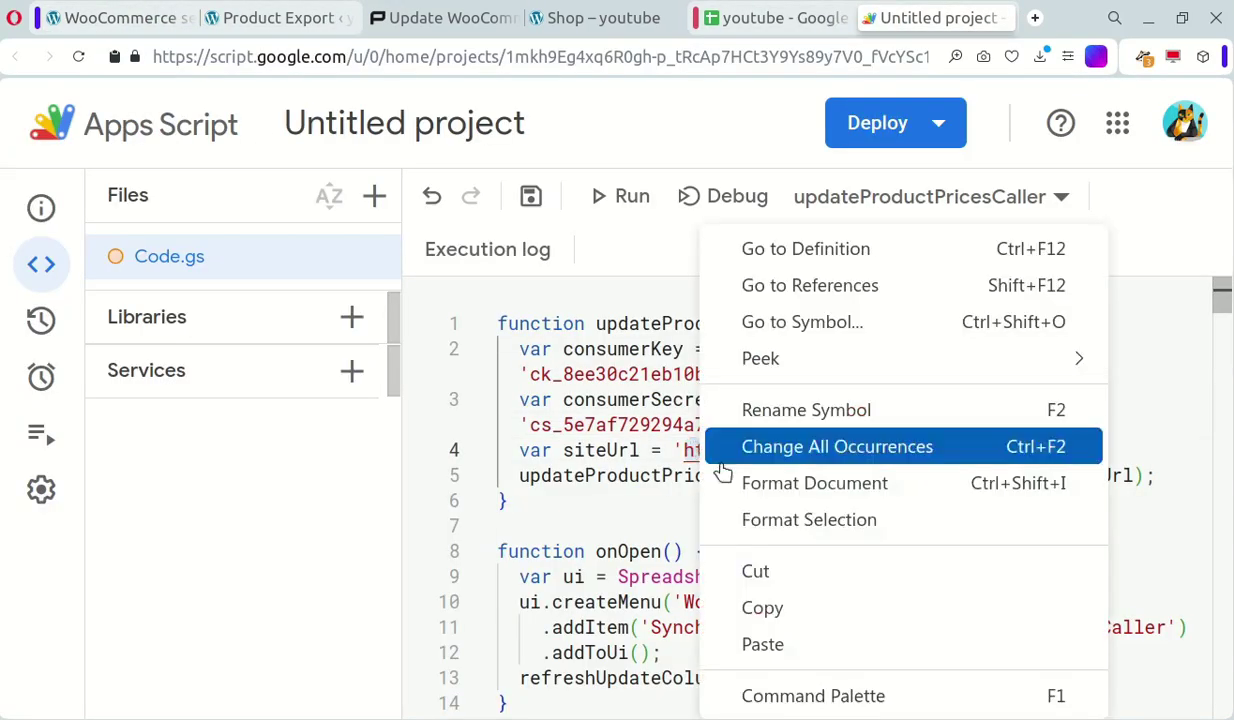
{"action": "left_click", "coordinate": [762, 644]}
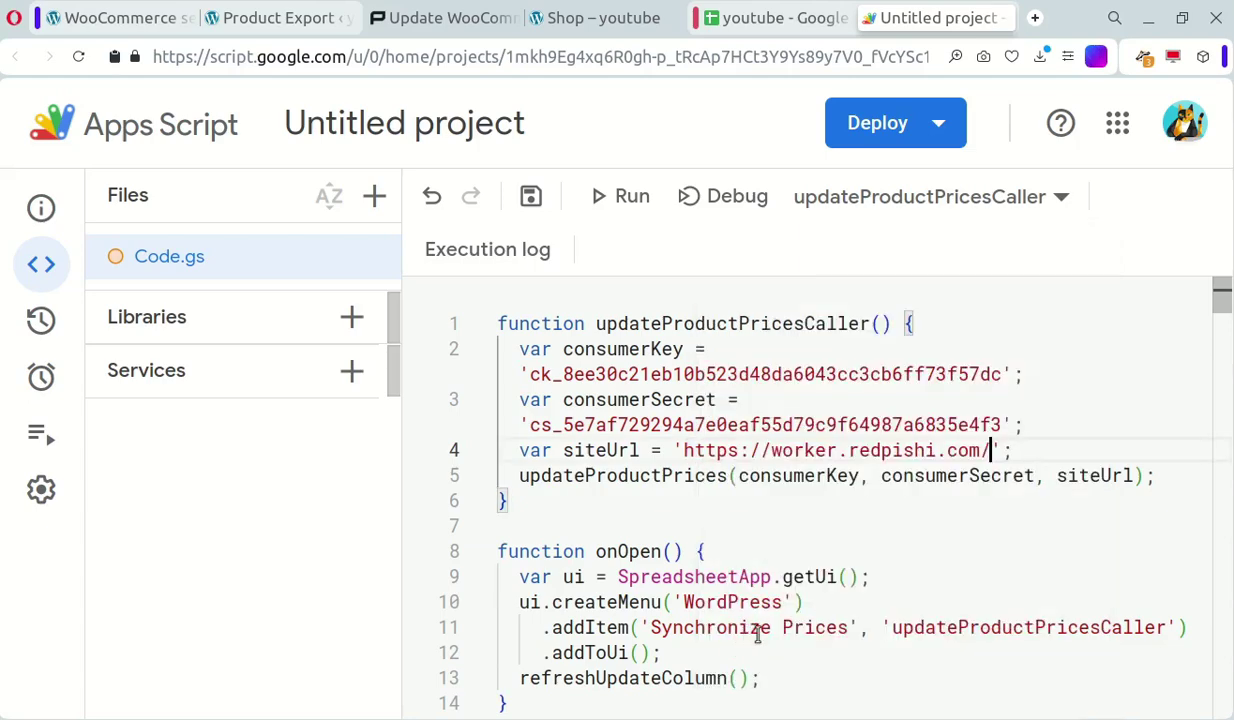
Step: Edit the existing script deployment, change its description to Youtube 2, and deploy it
{"action": "left_click", "coordinate": [940, 128]}
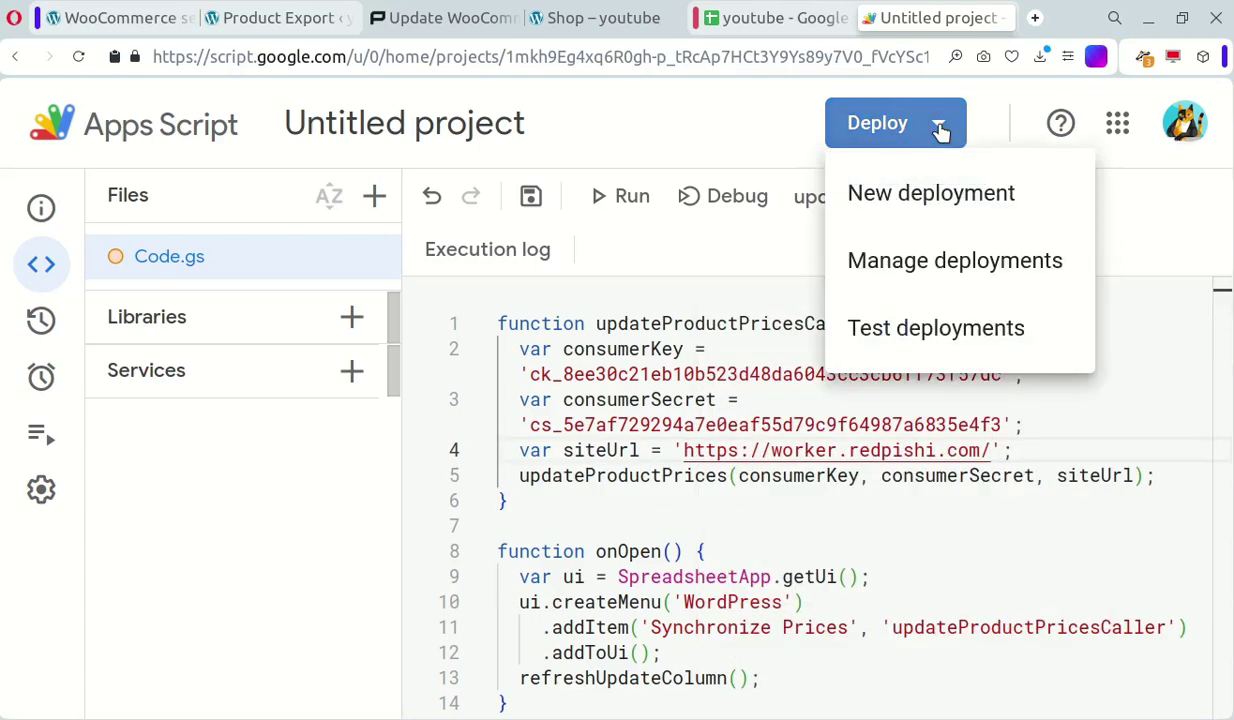
{"action": "left_click", "coordinate": [968, 271]}
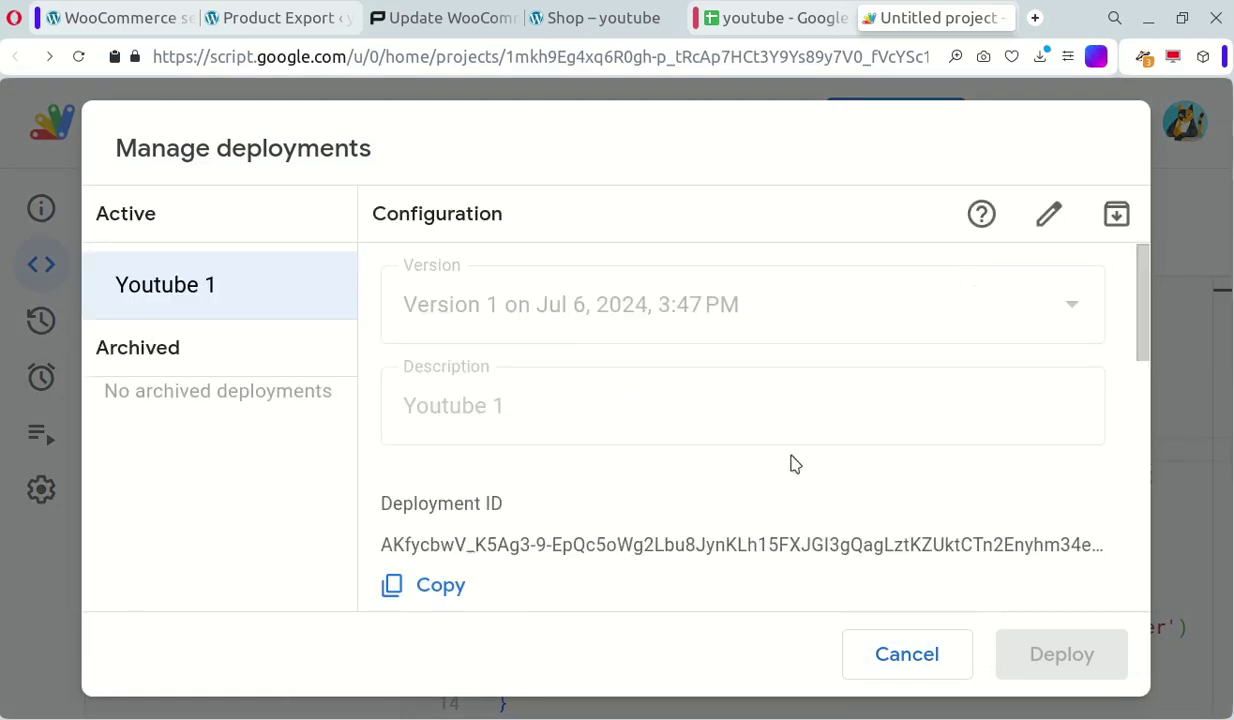
{"action": "left_click", "coordinate": [1052, 215]}
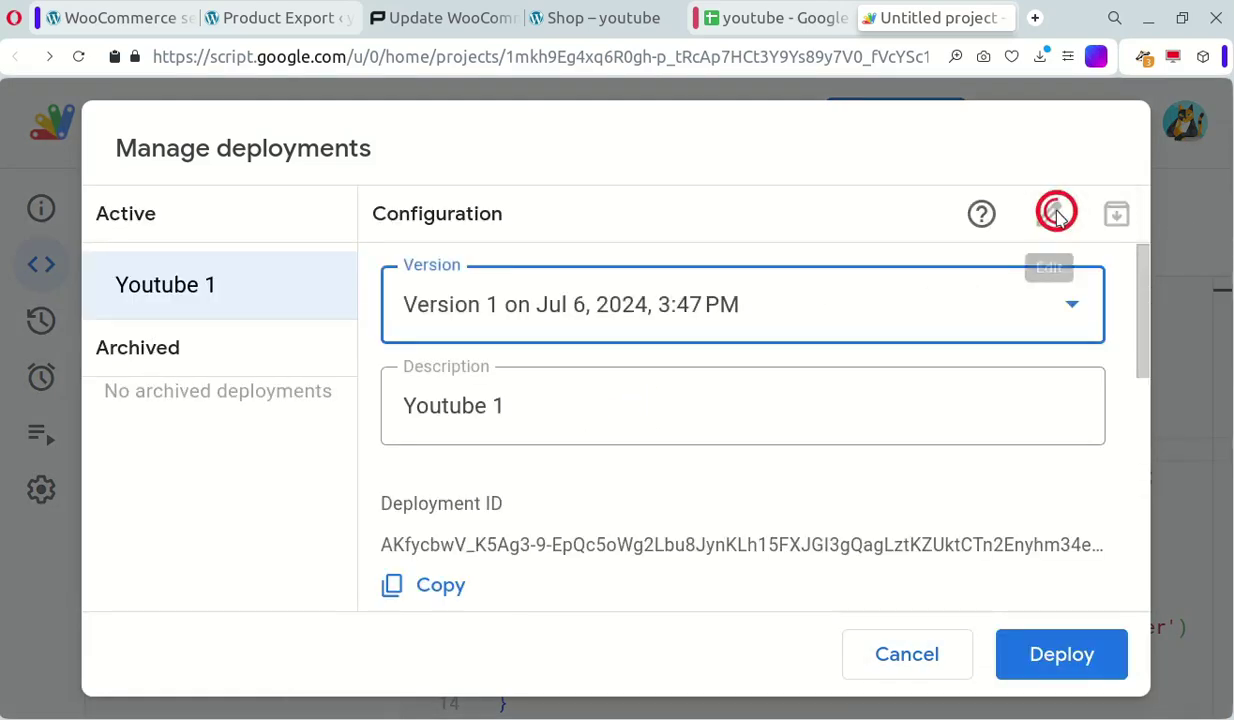
{"action": "double_click", "coordinate": [497, 406]}
{"action": "type", "text": "2"}
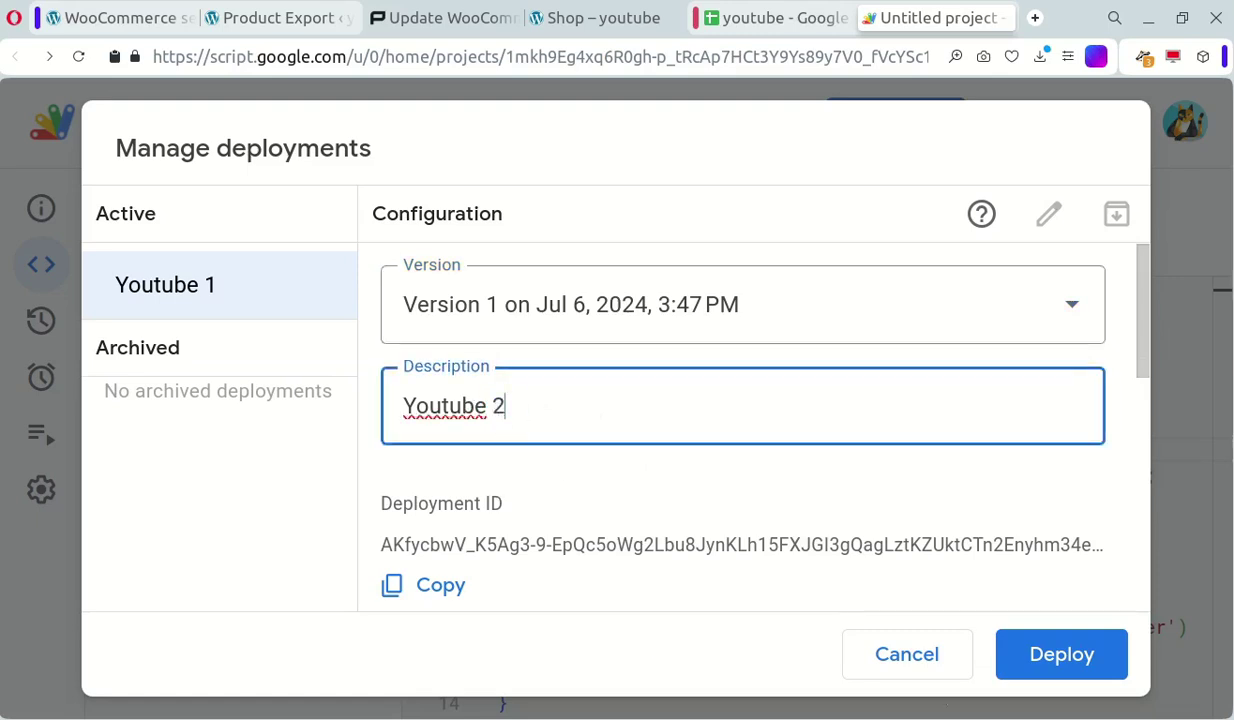
{"action": "left_click", "coordinate": [1060, 660]}
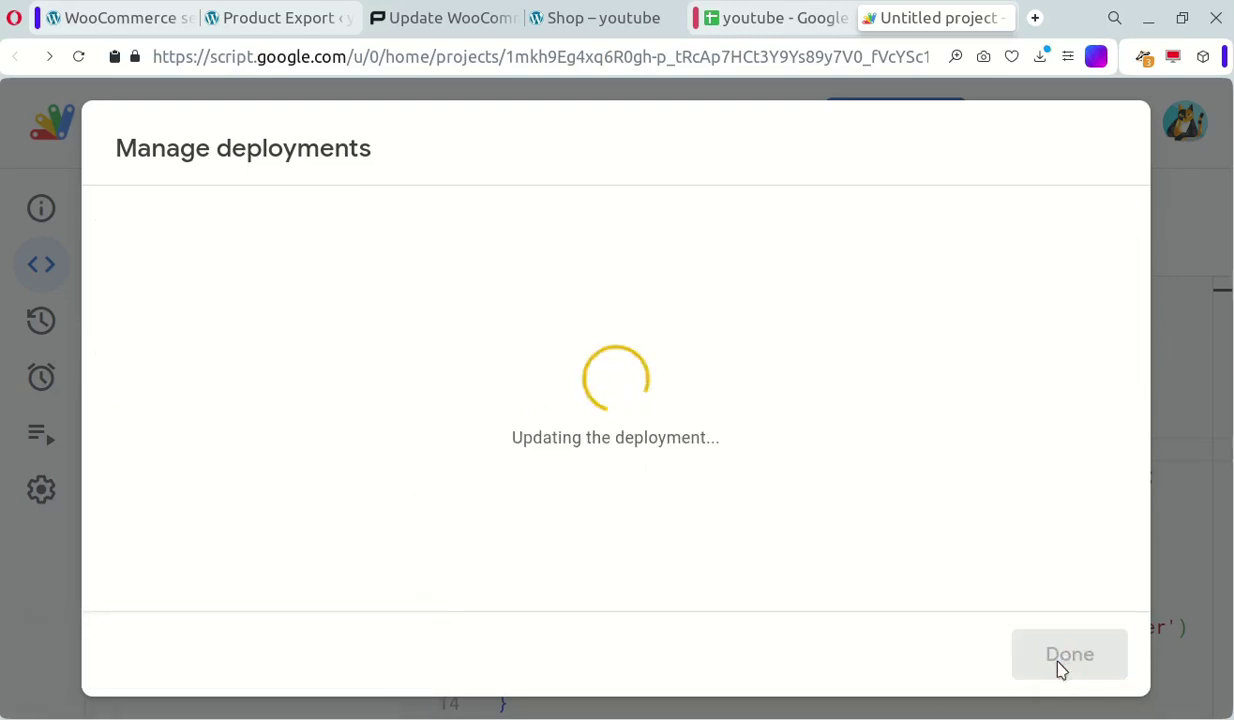
{"action": "left_click", "coordinate": [1043, 663]}
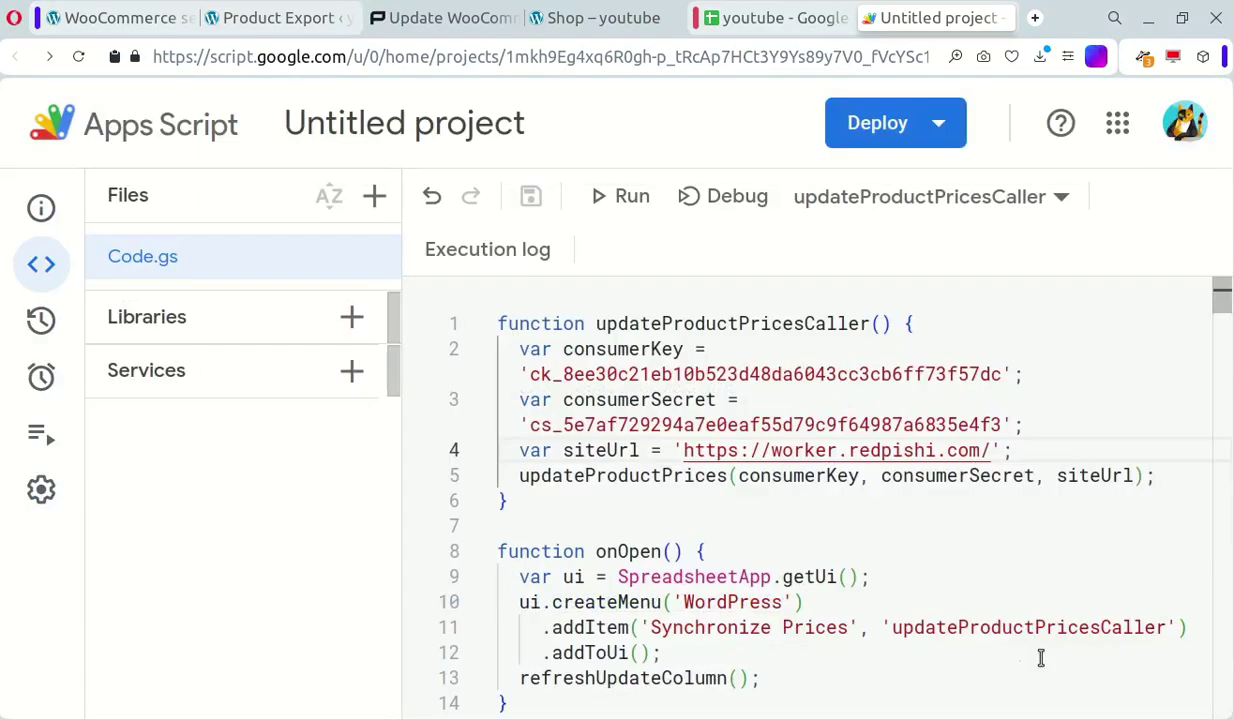
Step: Reload the product spreadsheet and clear the sale prices of Pen and watch
{"action": "left_click", "coordinate": [757, 20]}
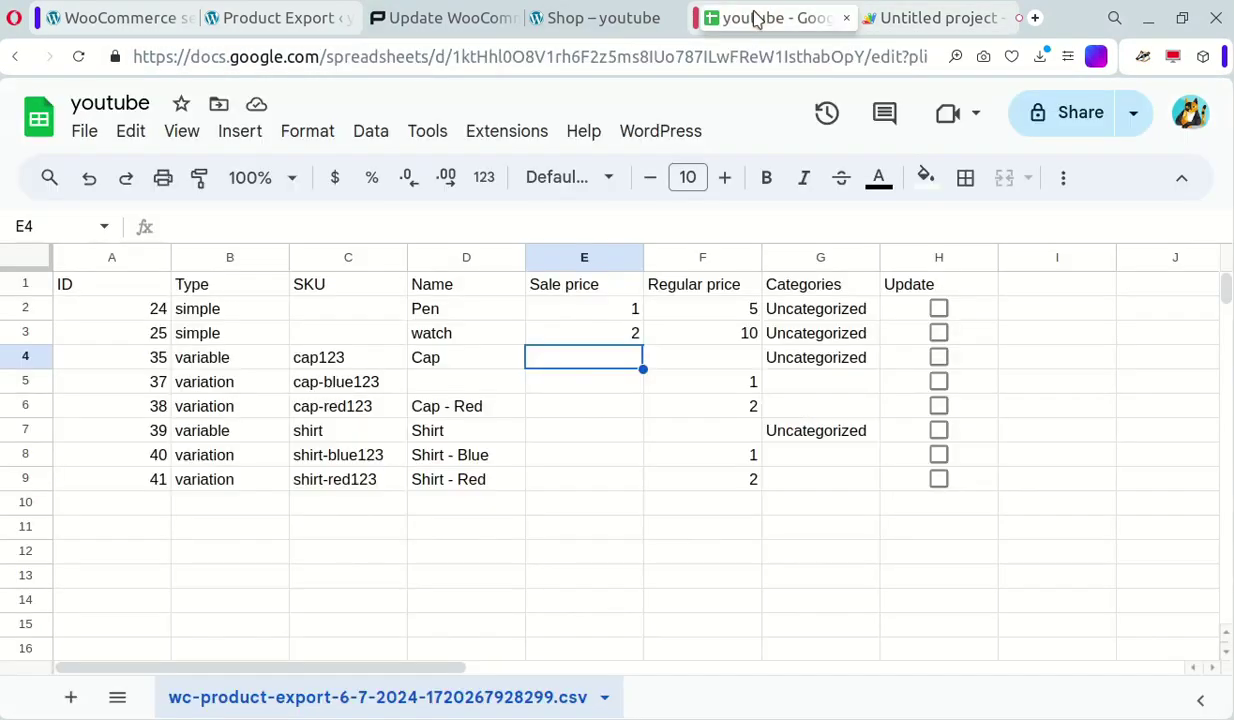
{"action": "left_click", "coordinate": [78, 56]}
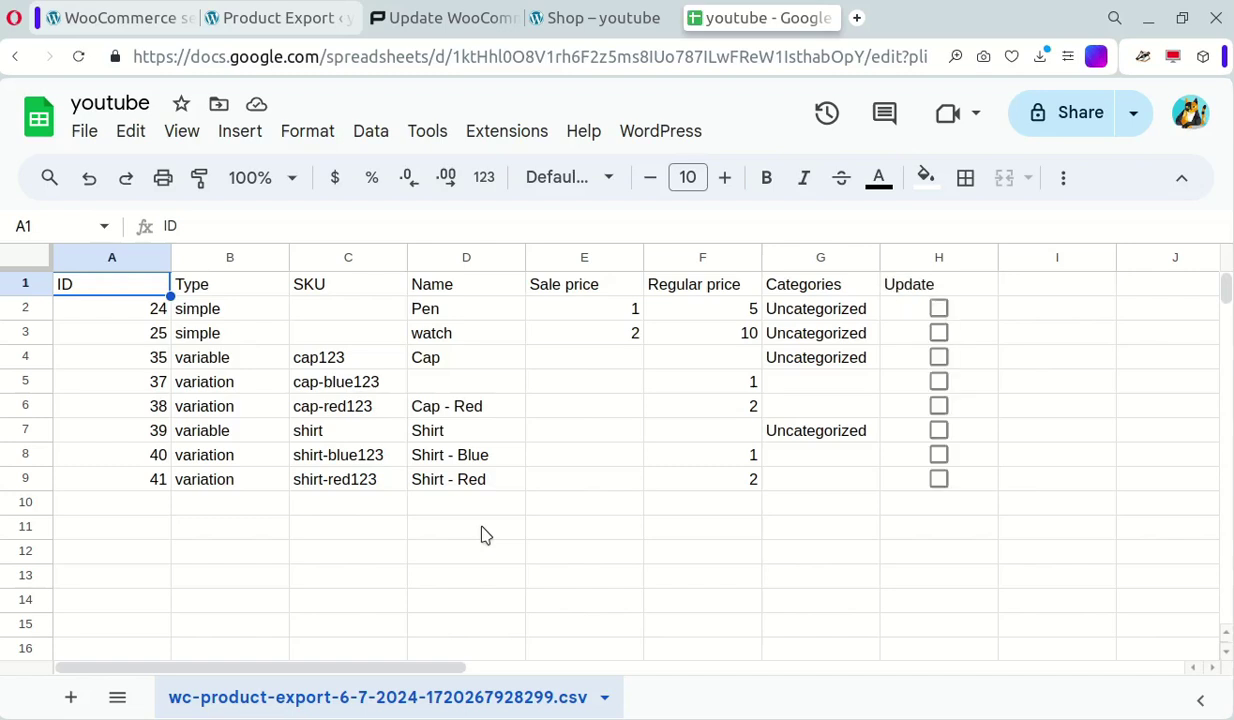
{"action": "left_click", "coordinate": [618, 312]}
{"action": "key", "text": "Delete"}
{"action": "key", "text": "Return"}
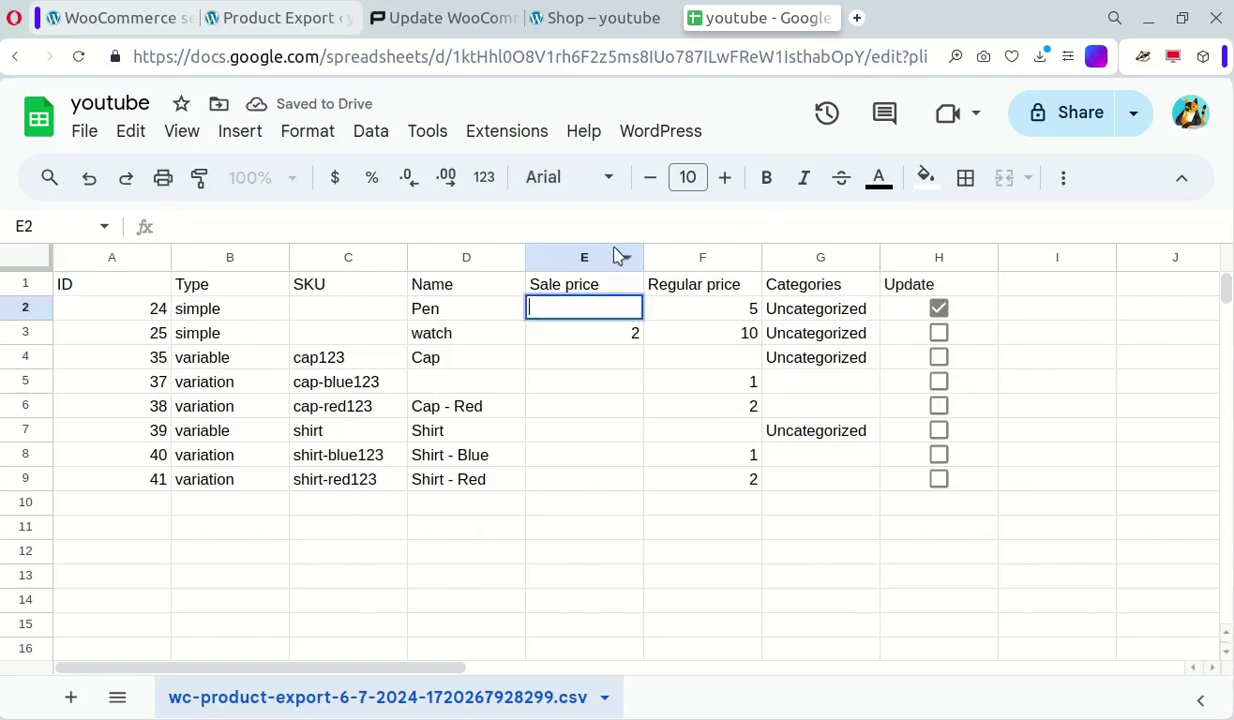
{"action": "left_click", "coordinate": [623, 338]}
{"action": "key", "text": "Delete"}
{"action": "key", "text": "Down"}
{"action": "key", "text": "Down"}
Step: Set the regular prices of both Pen and watch to 2
{"action": "left_click", "coordinate": [722, 316]}
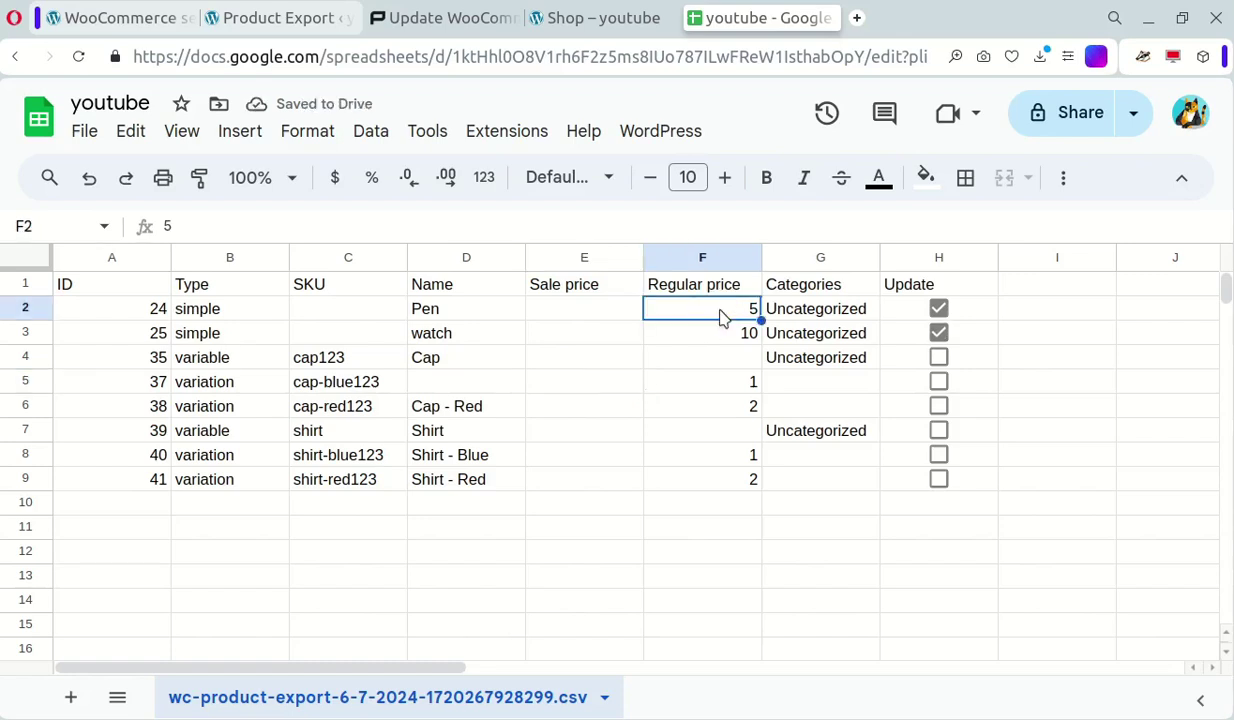
{"action": "type", "text": "2"}
{"action": "key", "text": "Return"}
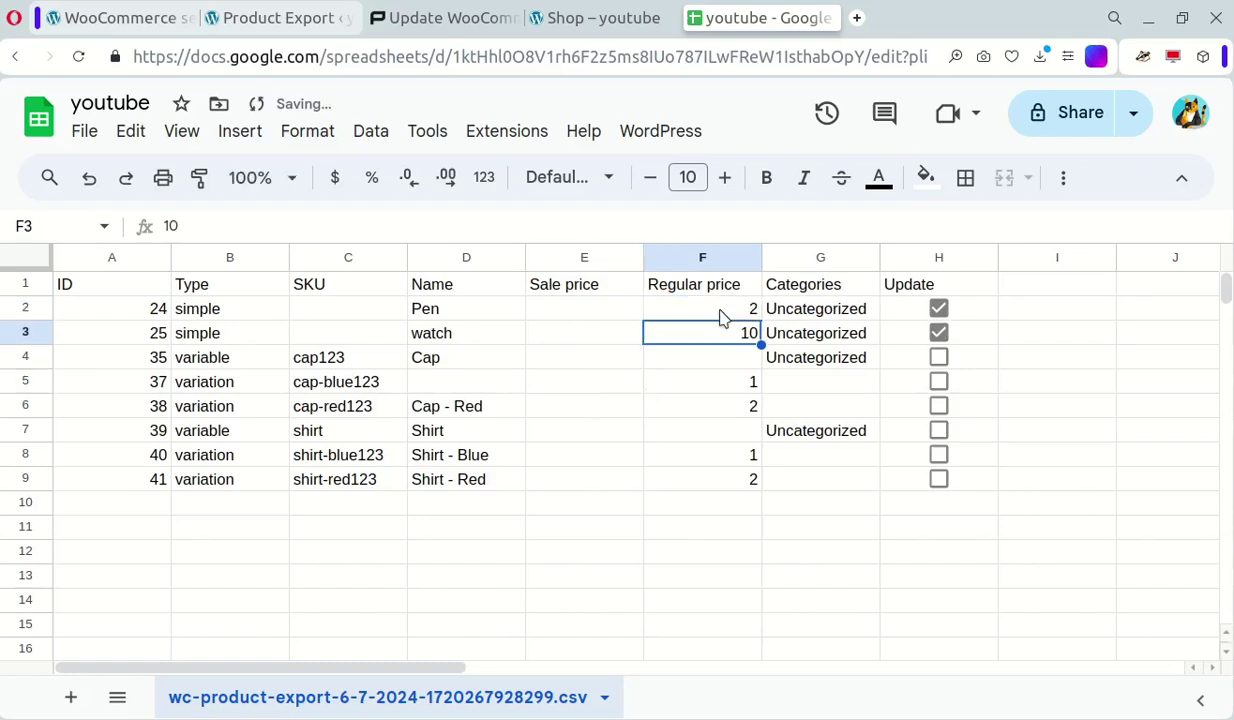
{"action": "type", "text": "2"}
{"action": "key", "text": "Return"}
Step: Set the regular price of the cap-blue123 variation to 10 and of cap-red123 to 12
{"action": "left_click", "coordinate": [697, 383]}
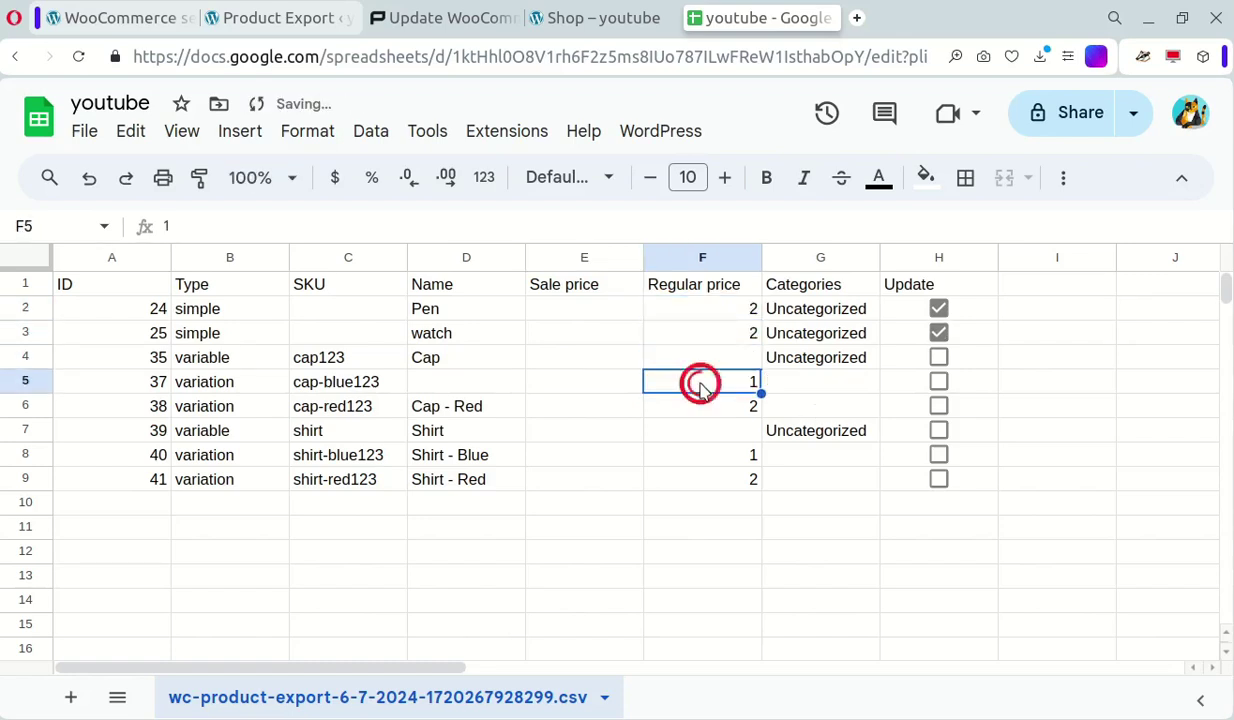
{"action": "key", "text": "Return"}
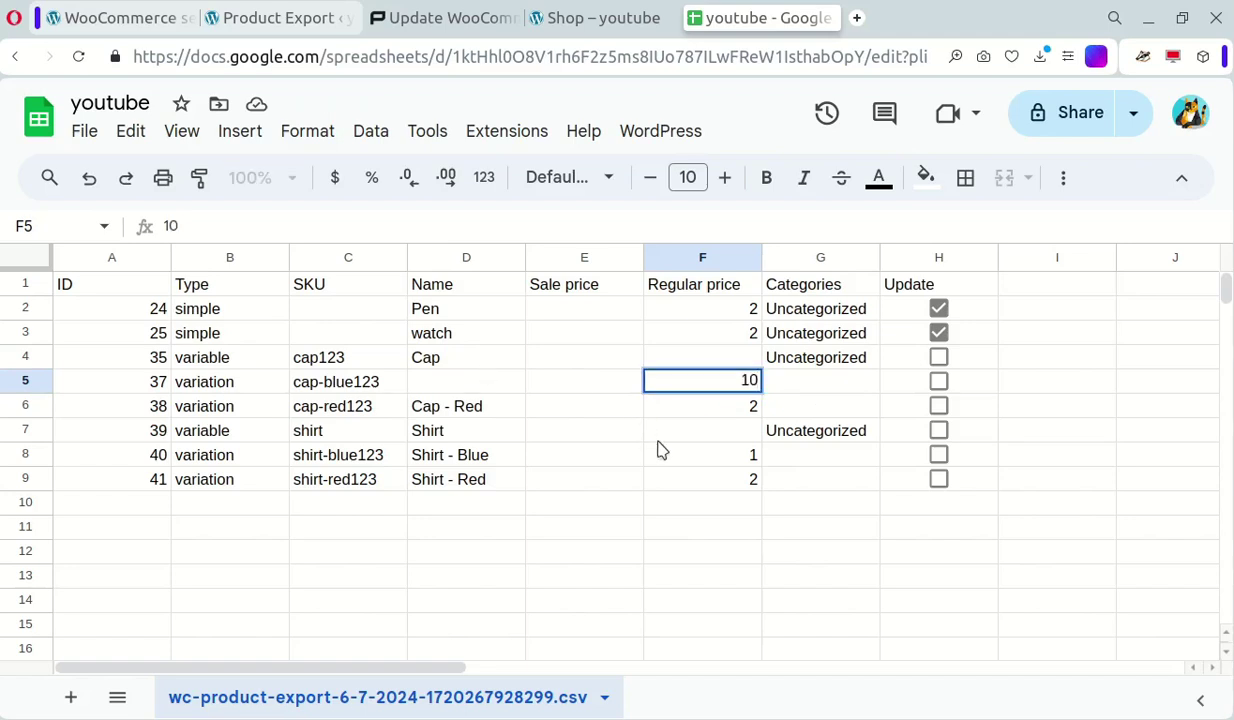
{"action": "key", "text": "Return"}
{"action": "type", "text": "12"}
{"action": "key", "text": "Return"}
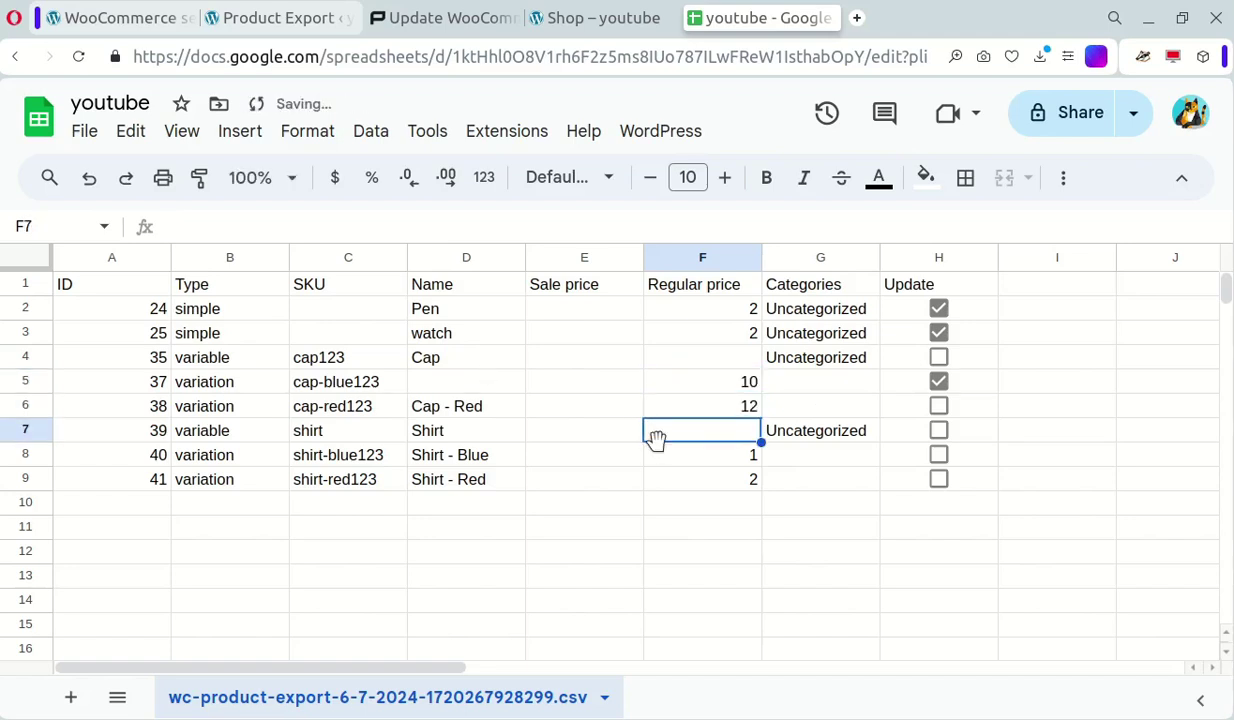
Step: Set the regular price of the shirt-blue123 variation to 20 and of shirt-red123 to 25
{"action": "left_click", "coordinate": [656, 449]}
{"action": "type", "text": "20"}
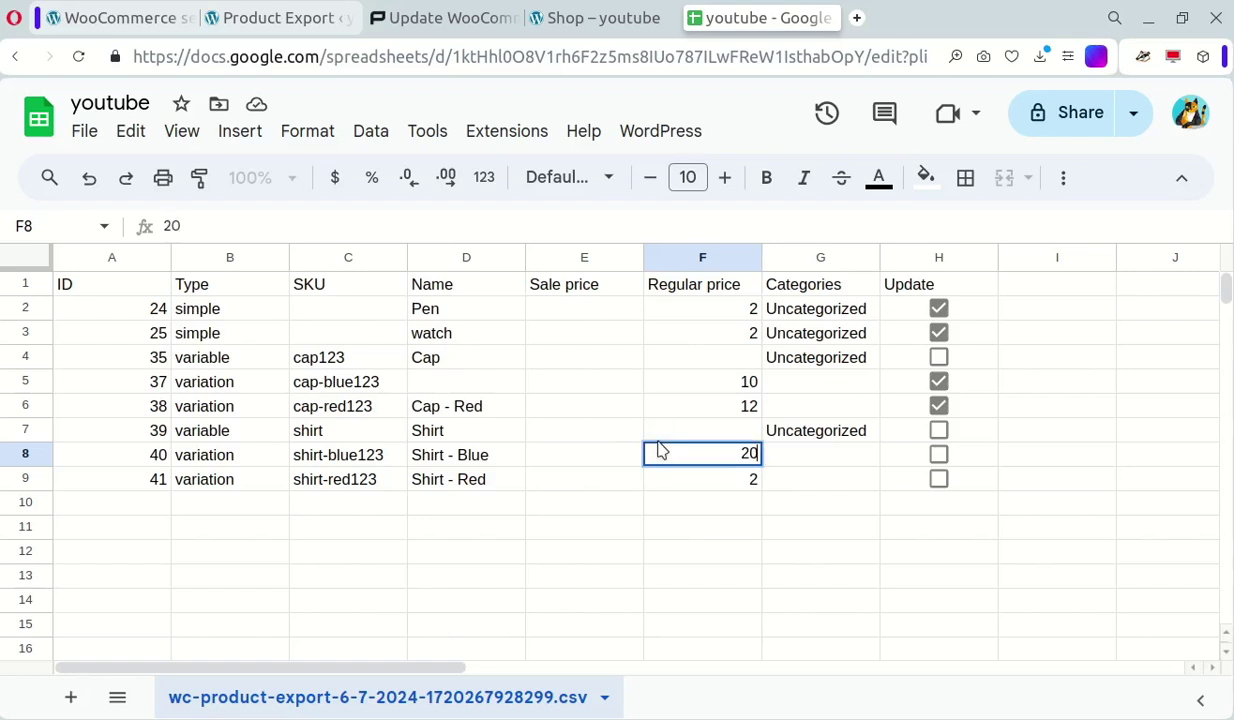
{"action": "key", "text": "Return"}
{"action": "type", "text": "25"}
{"action": "key", "text": "Return"}
{"action": "left_click", "coordinate": [603, 552]}
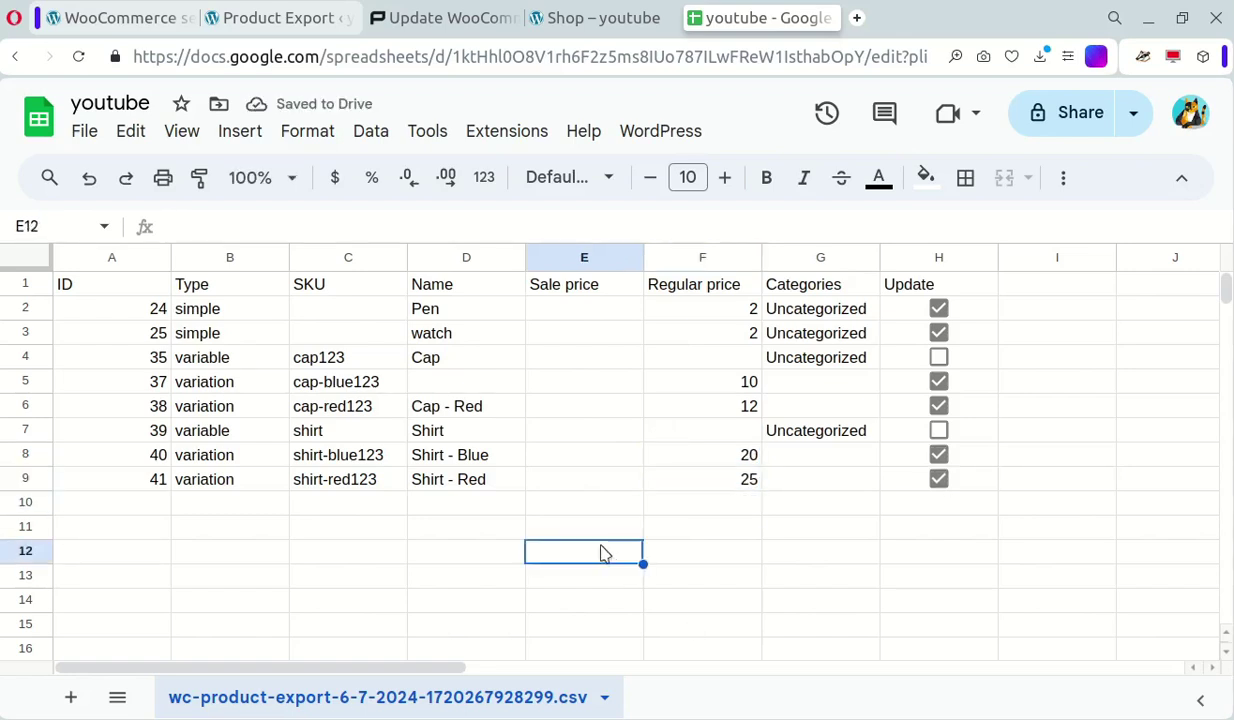
Step: Synchronize the changed regular prices to WordPress and reload the store's Shop page to check them
{"action": "left_click", "coordinate": [641, 140]}
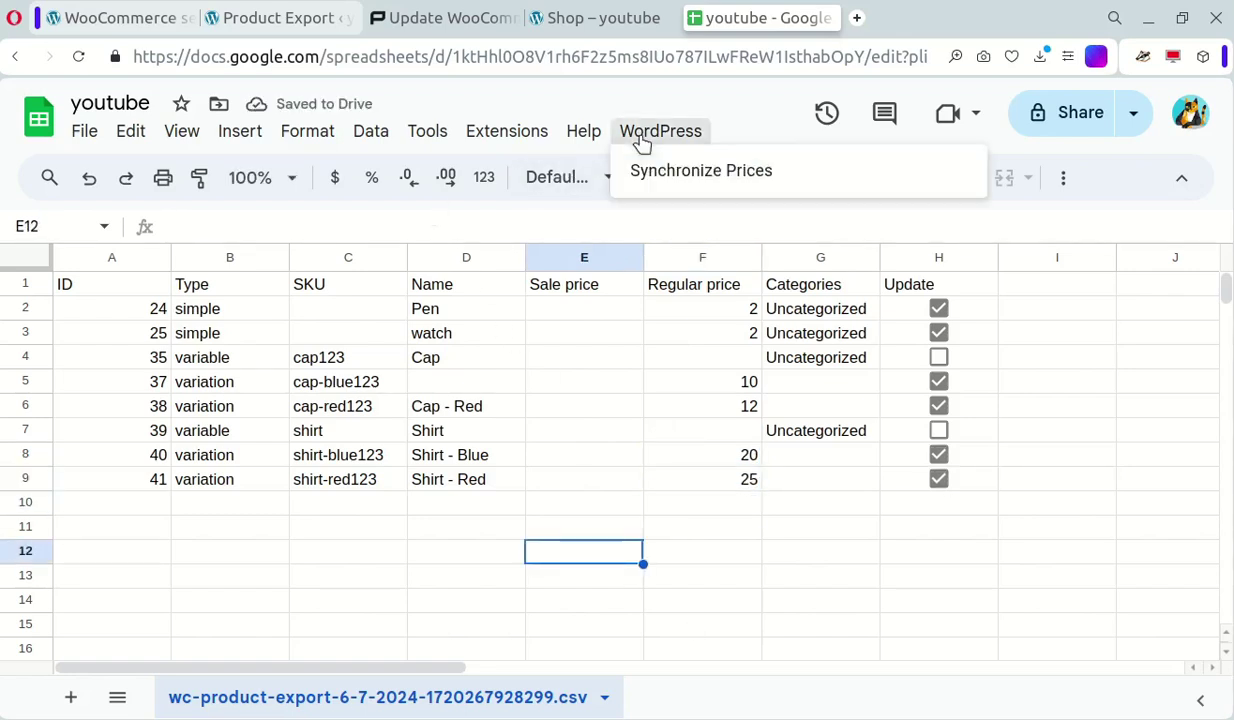
{"action": "left_click", "coordinate": [719, 169]}
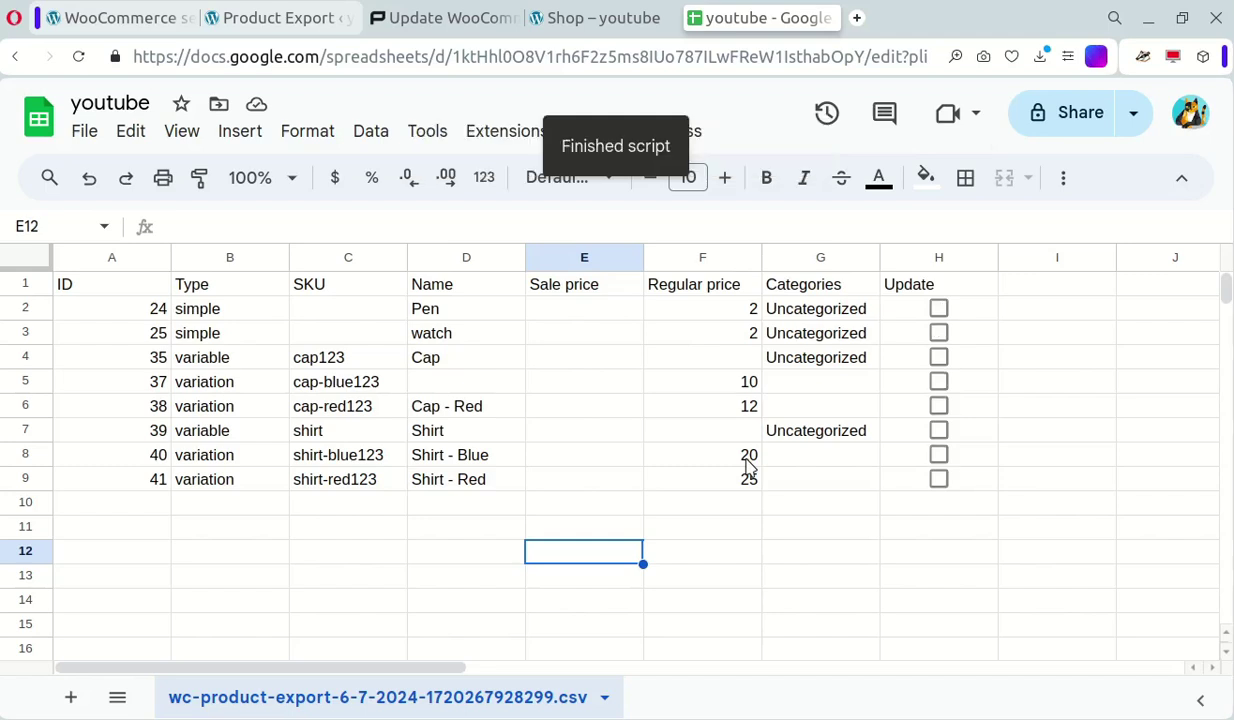
{"action": "left_click", "coordinate": [548, 14]}
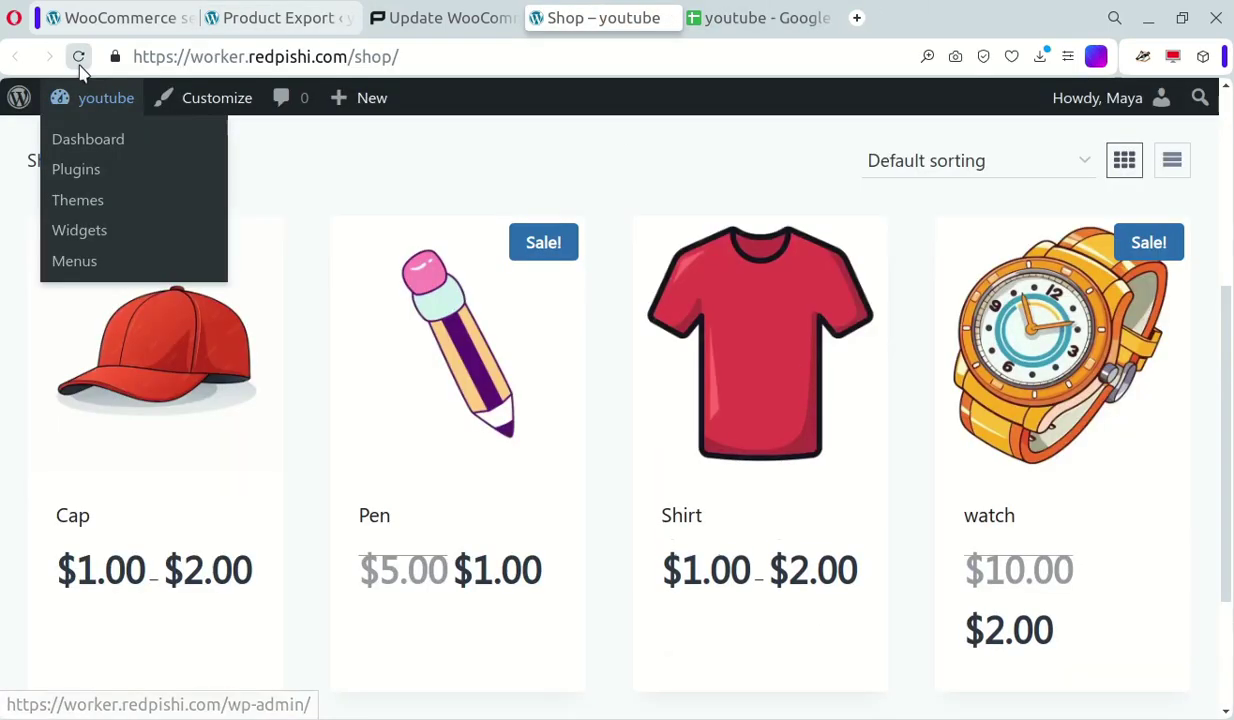
{"action": "left_click", "coordinate": [78, 58]}
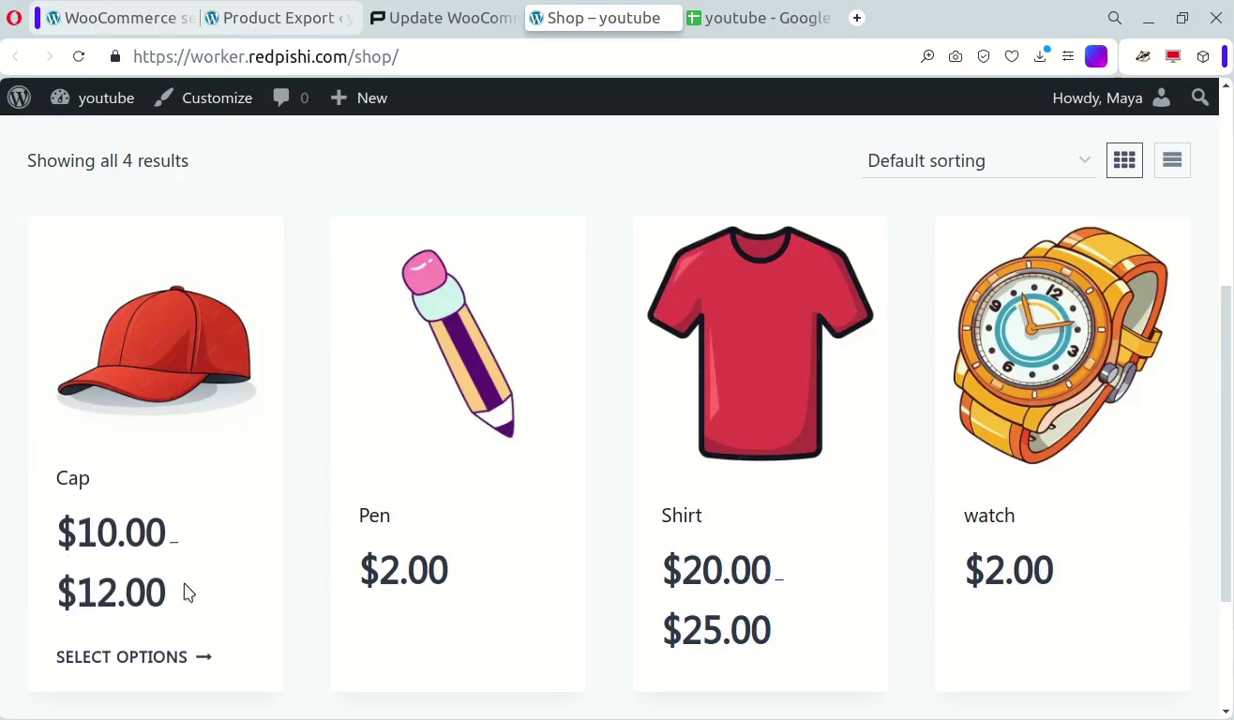
Step: Return to the product spreadsheet and set the sale prices of cap-blue123 and cap-red123 to 8
{"action": "left_click", "coordinate": [729, 22]}
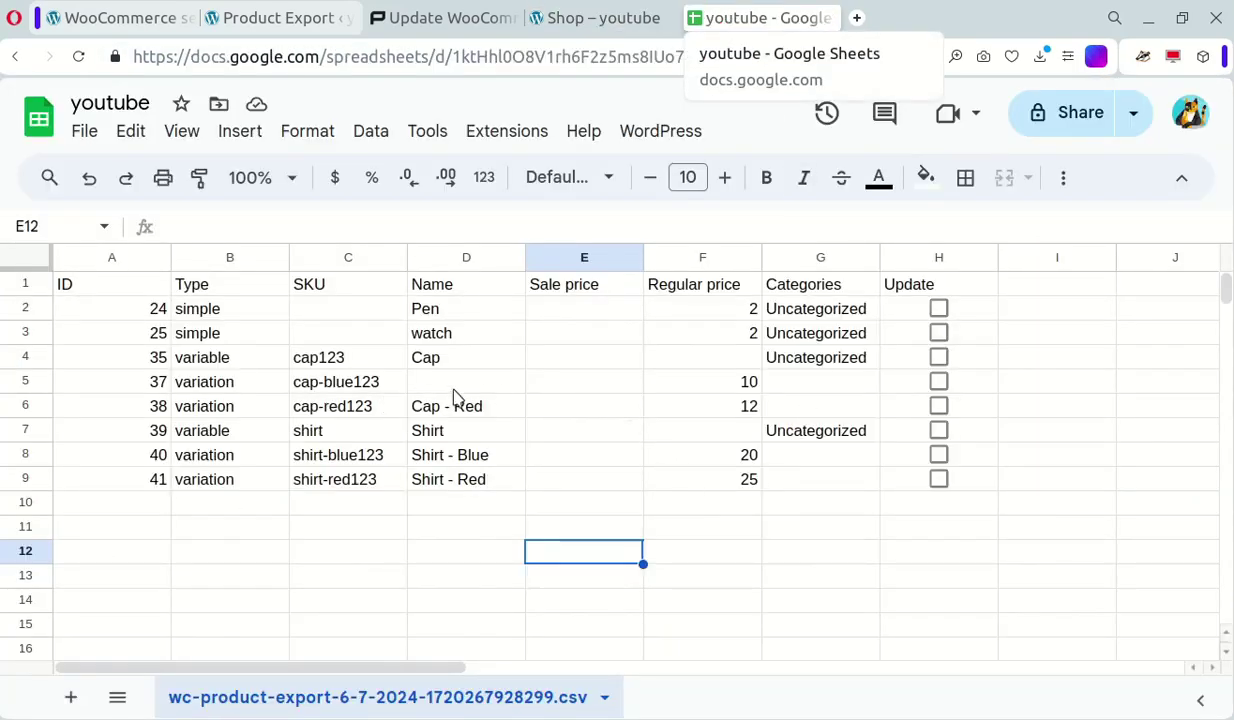
{"action": "left_click", "coordinate": [588, 392]}
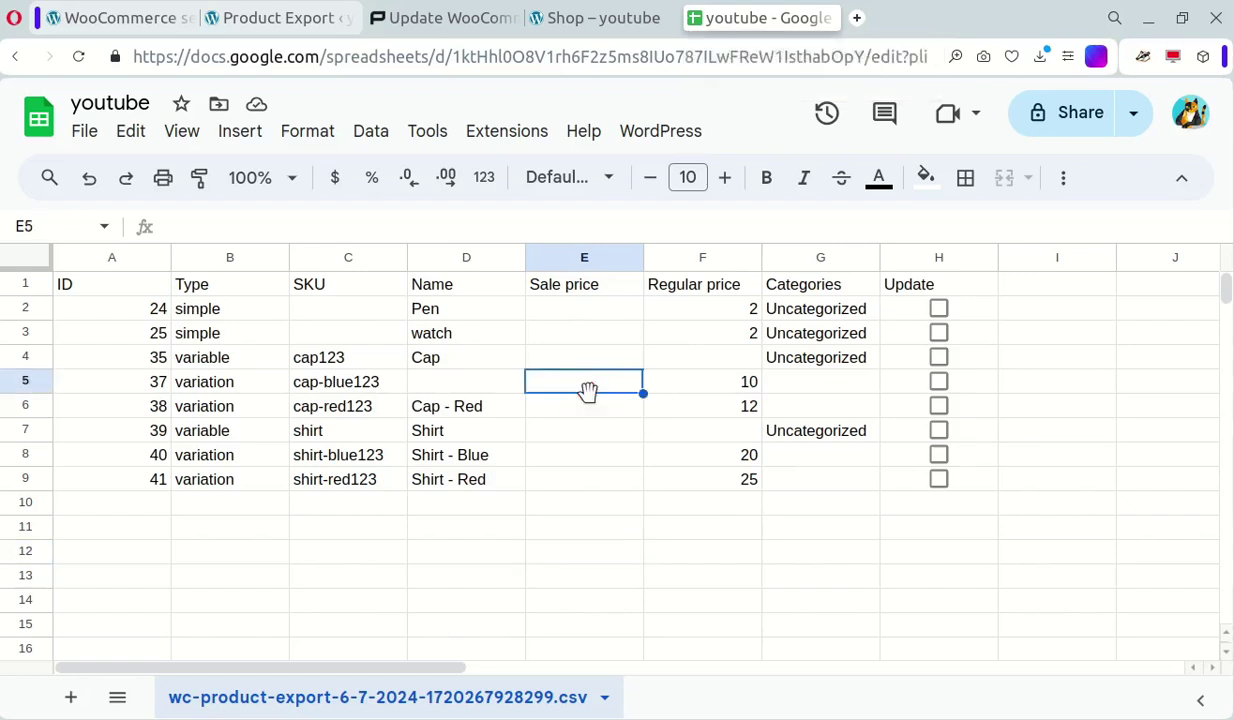
{"action": "type", "text": "8"}
{"action": "key", "text": "Return"}
{"action": "type", "text": "8"}
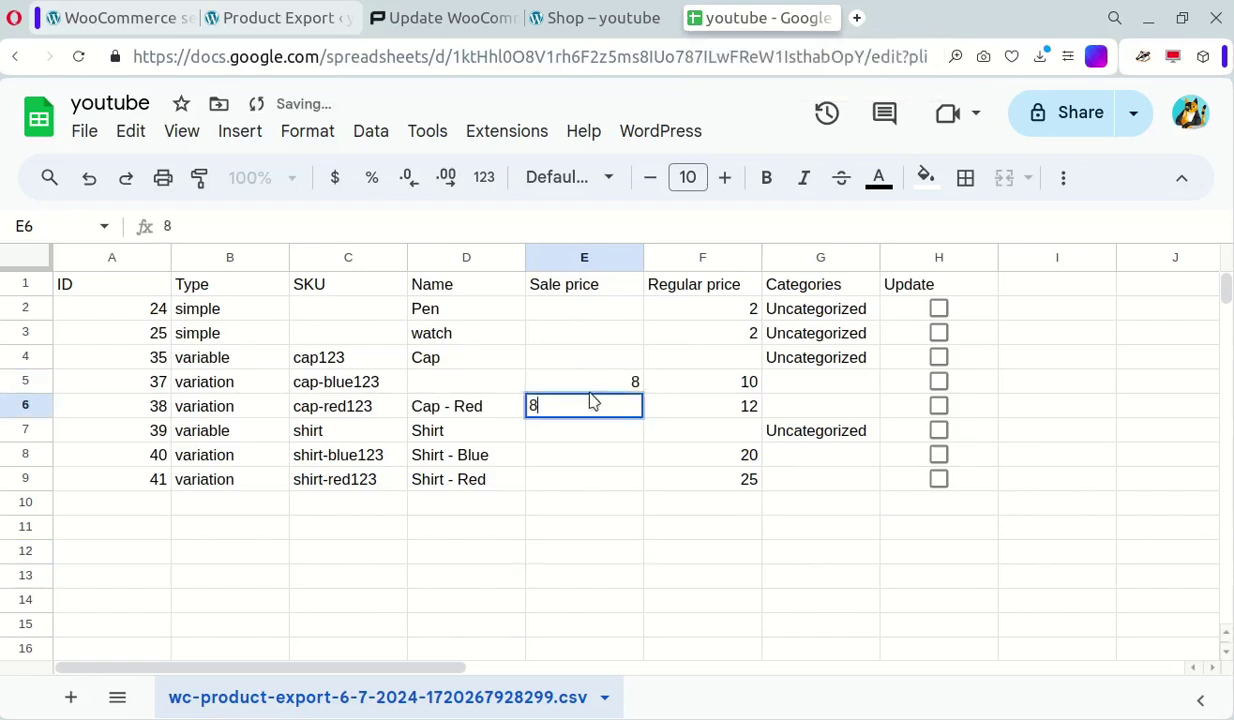
{"action": "key", "text": "Return"}
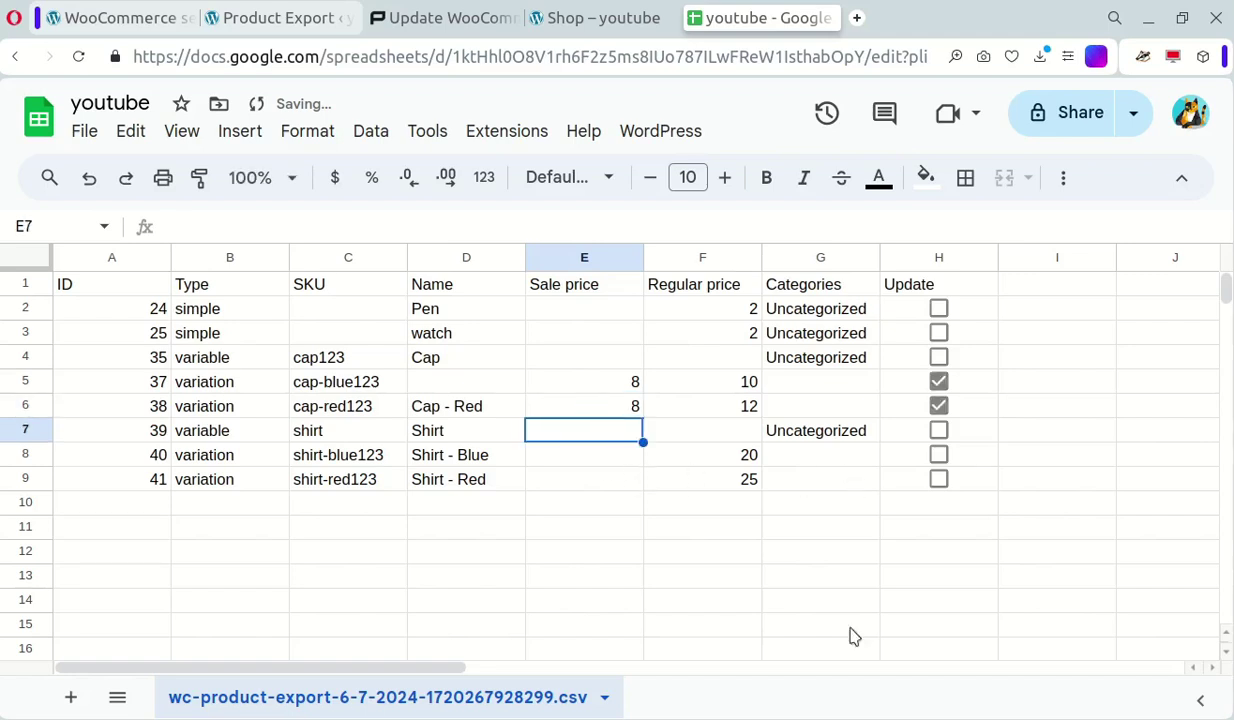
Step: Synchronize the cap variations' sale prices to WordPress and reload the Shop page
{"action": "left_click", "coordinate": [680, 131]}
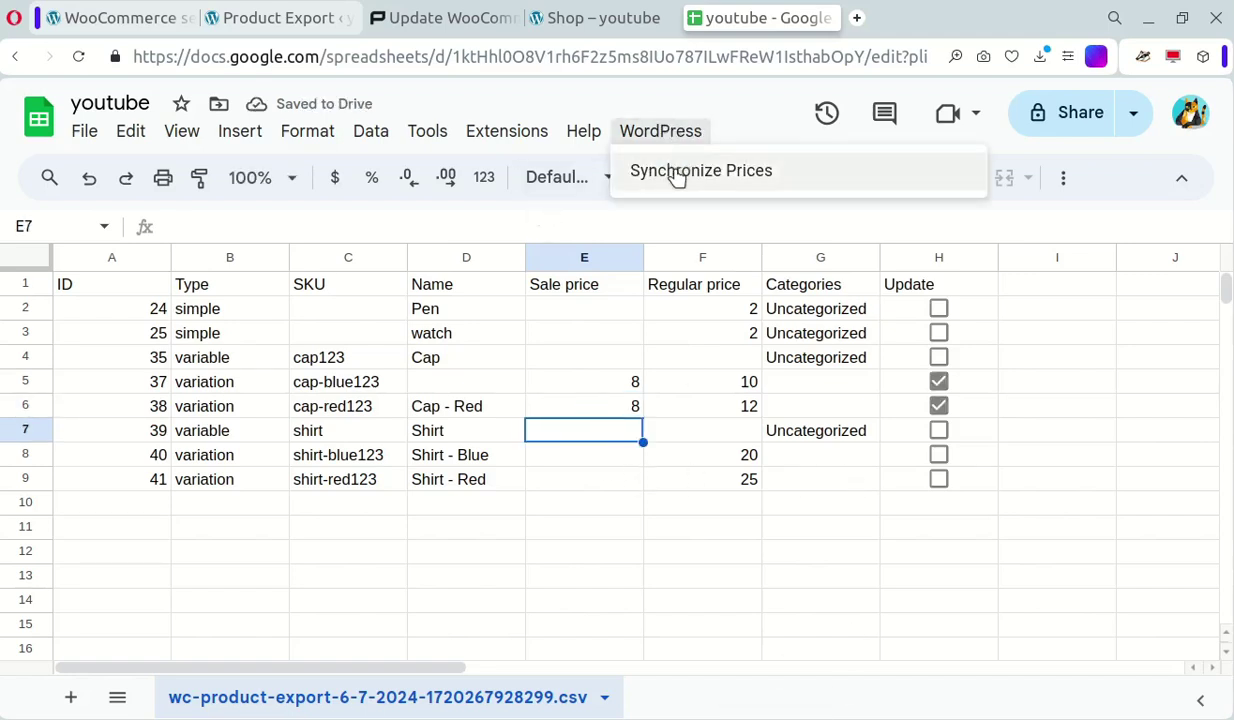
{"action": "left_click", "coordinate": [677, 172]}
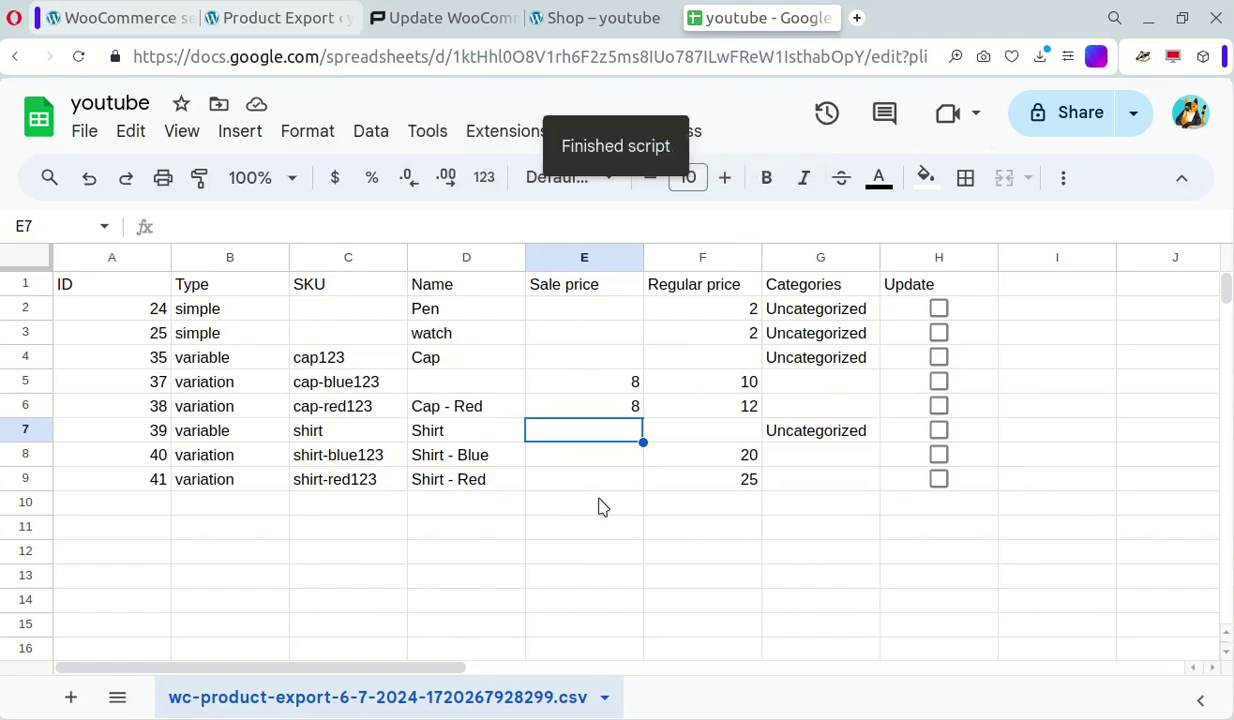
{"action": "left_click", "coordinate": [566, 20]}
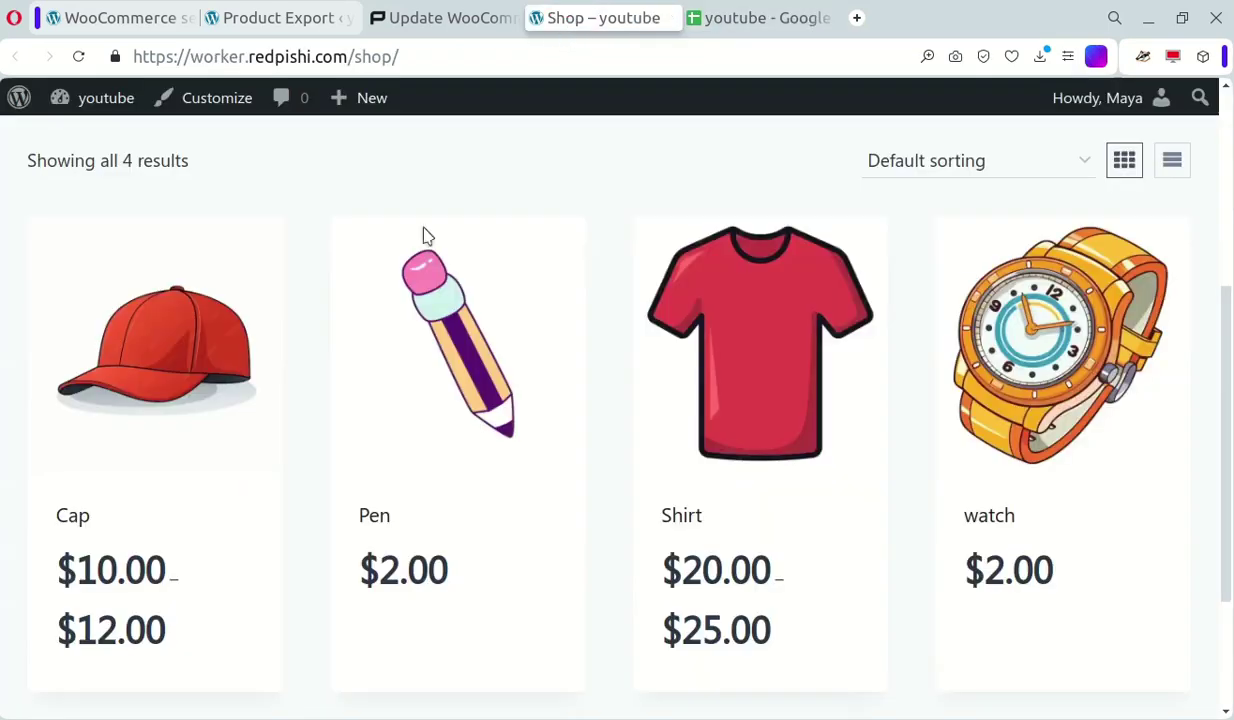
{"action": "left_click", "coordinate": [78, 56]}
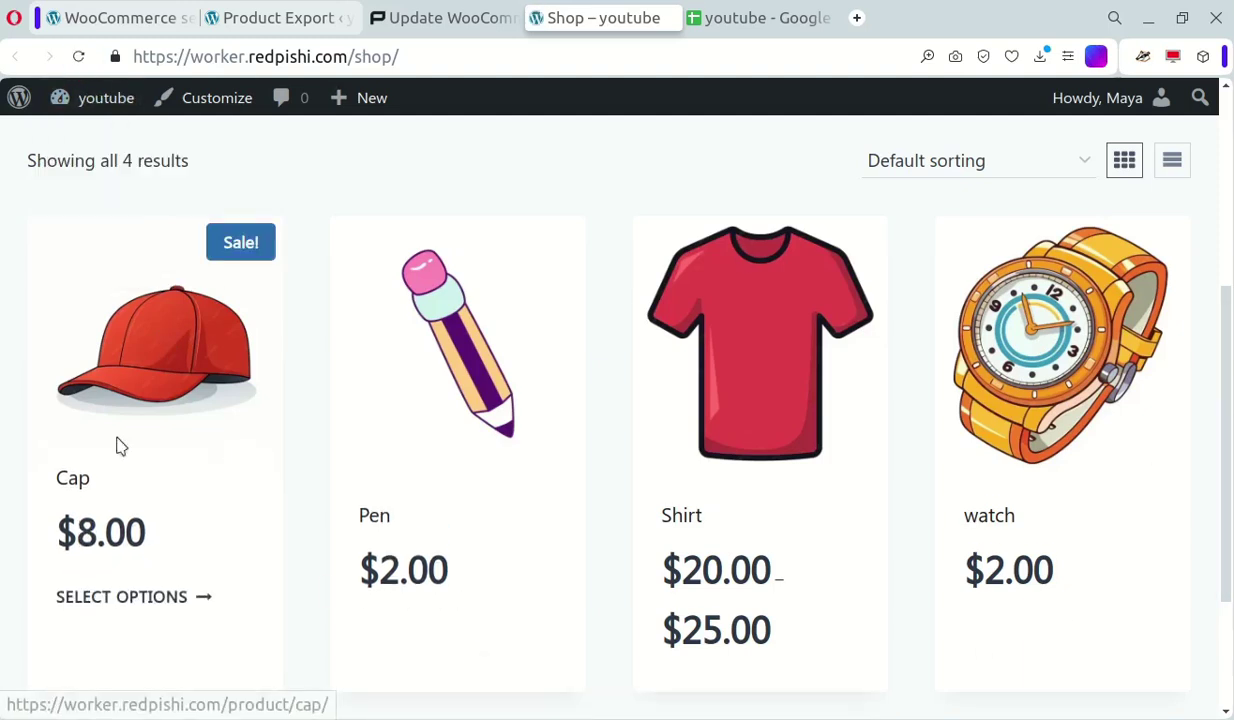
Step: Open the Cap product page in a new tab and check the prices of its Blue and Red color options
{"action": "middle_click", "coordinate": [184, 345]}
{"action": "left_click", "coordinate": [730, 16]}
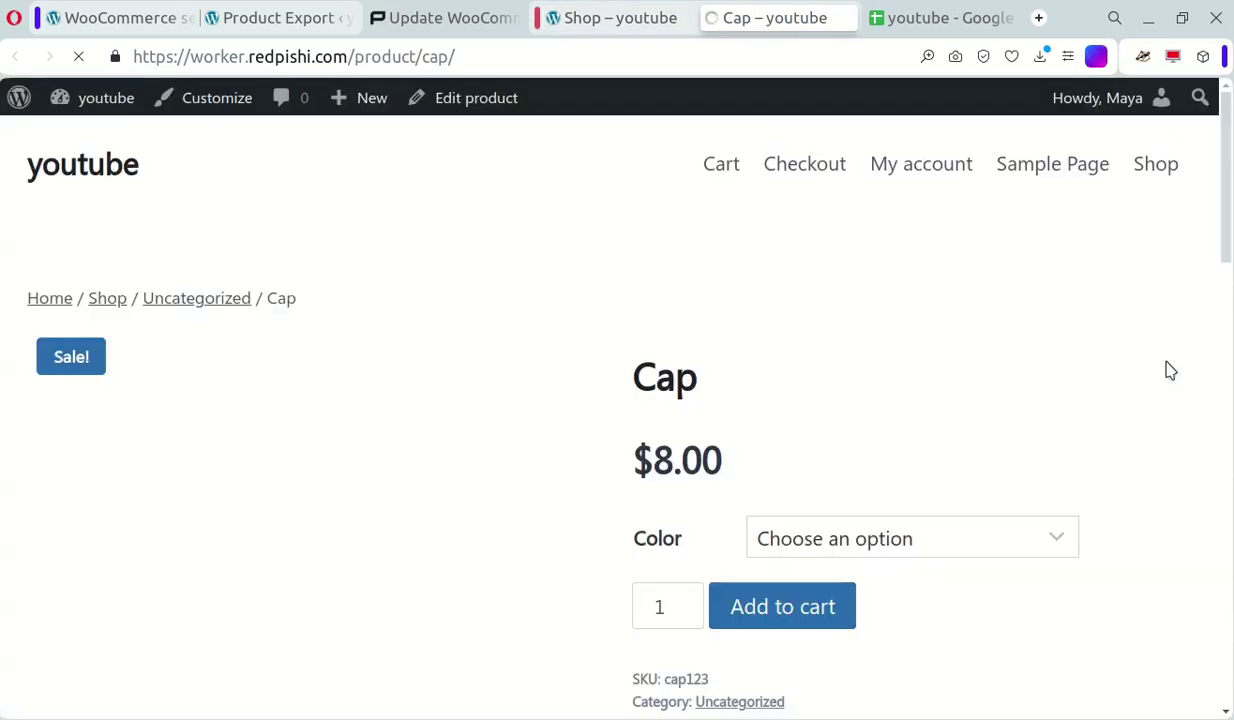
{"action": "left_click", "coordinate": [909, 548]}
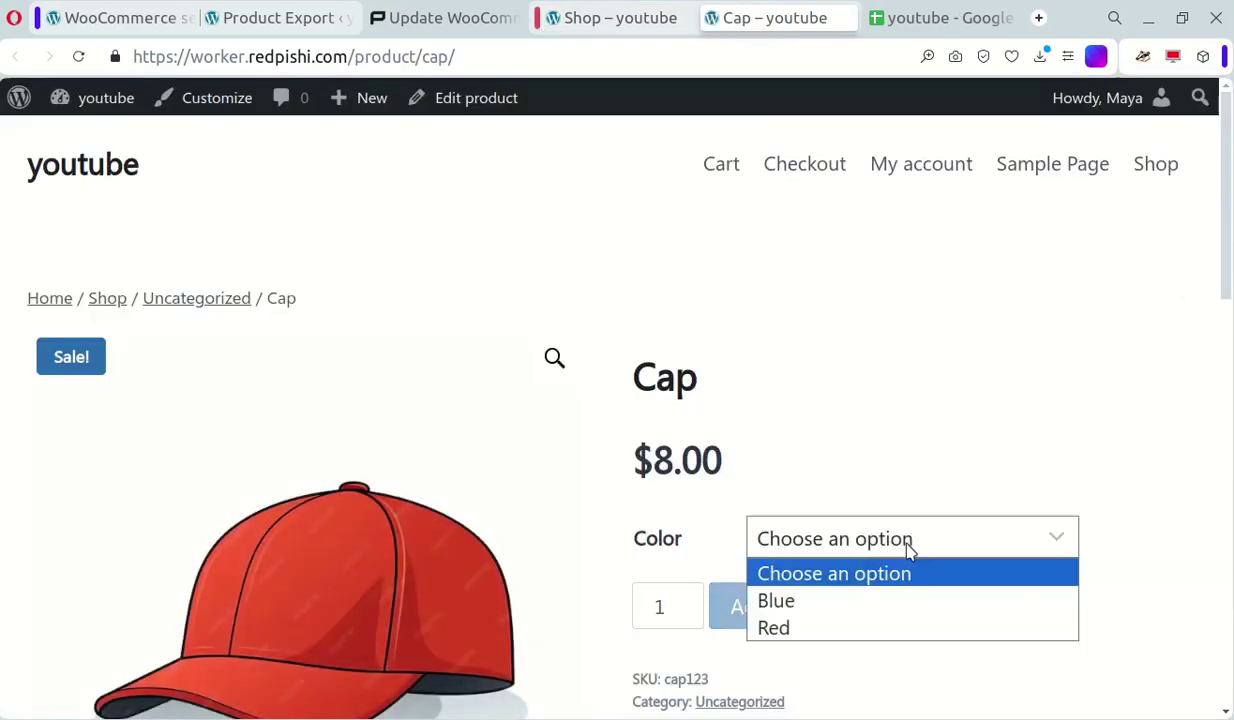
{"action": "left_click", "coordinate": [854, 598]}
{"action": "scroll", "coordinate": [656, 496], "scroll_direction": "down", "scroll_amount": 2}
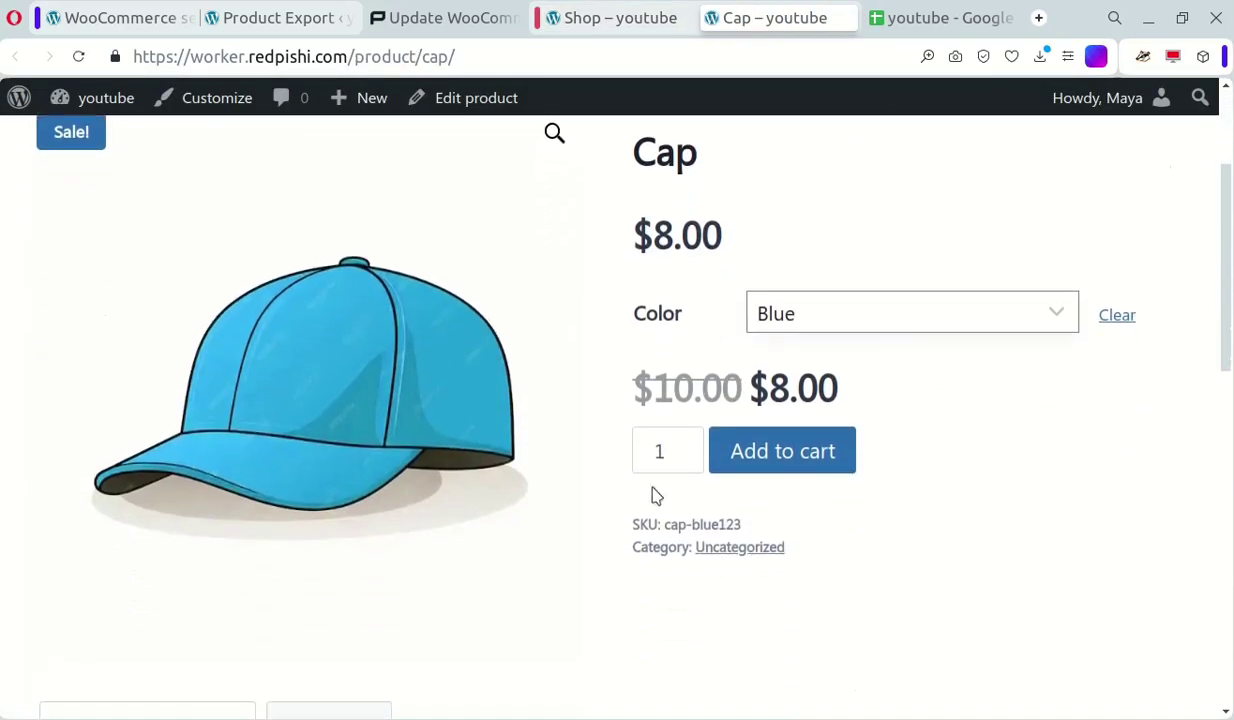
{"action": "left_click", "coordinate": [877, 312]}
{"action": "left_click", "coordinate": [862, 403]}
{"action": "scroll", "coordinate": [1222, 314], "scroll_direction": "up", "scroll_amount": 1}
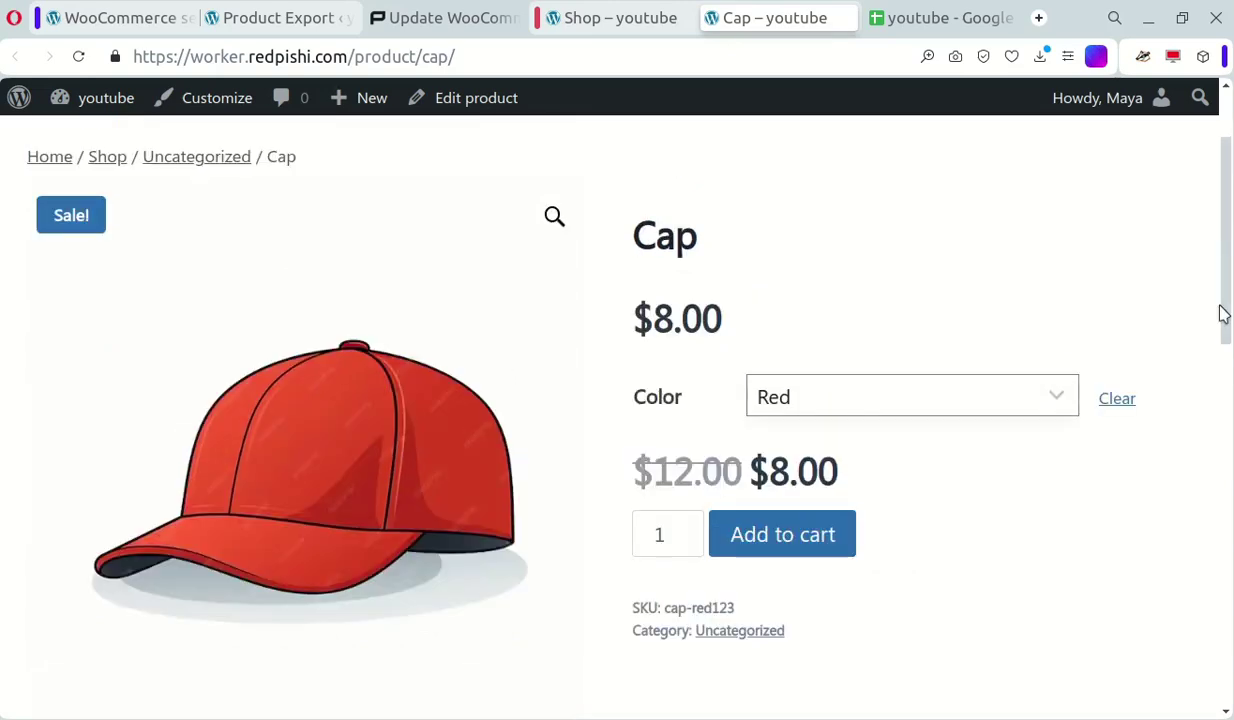